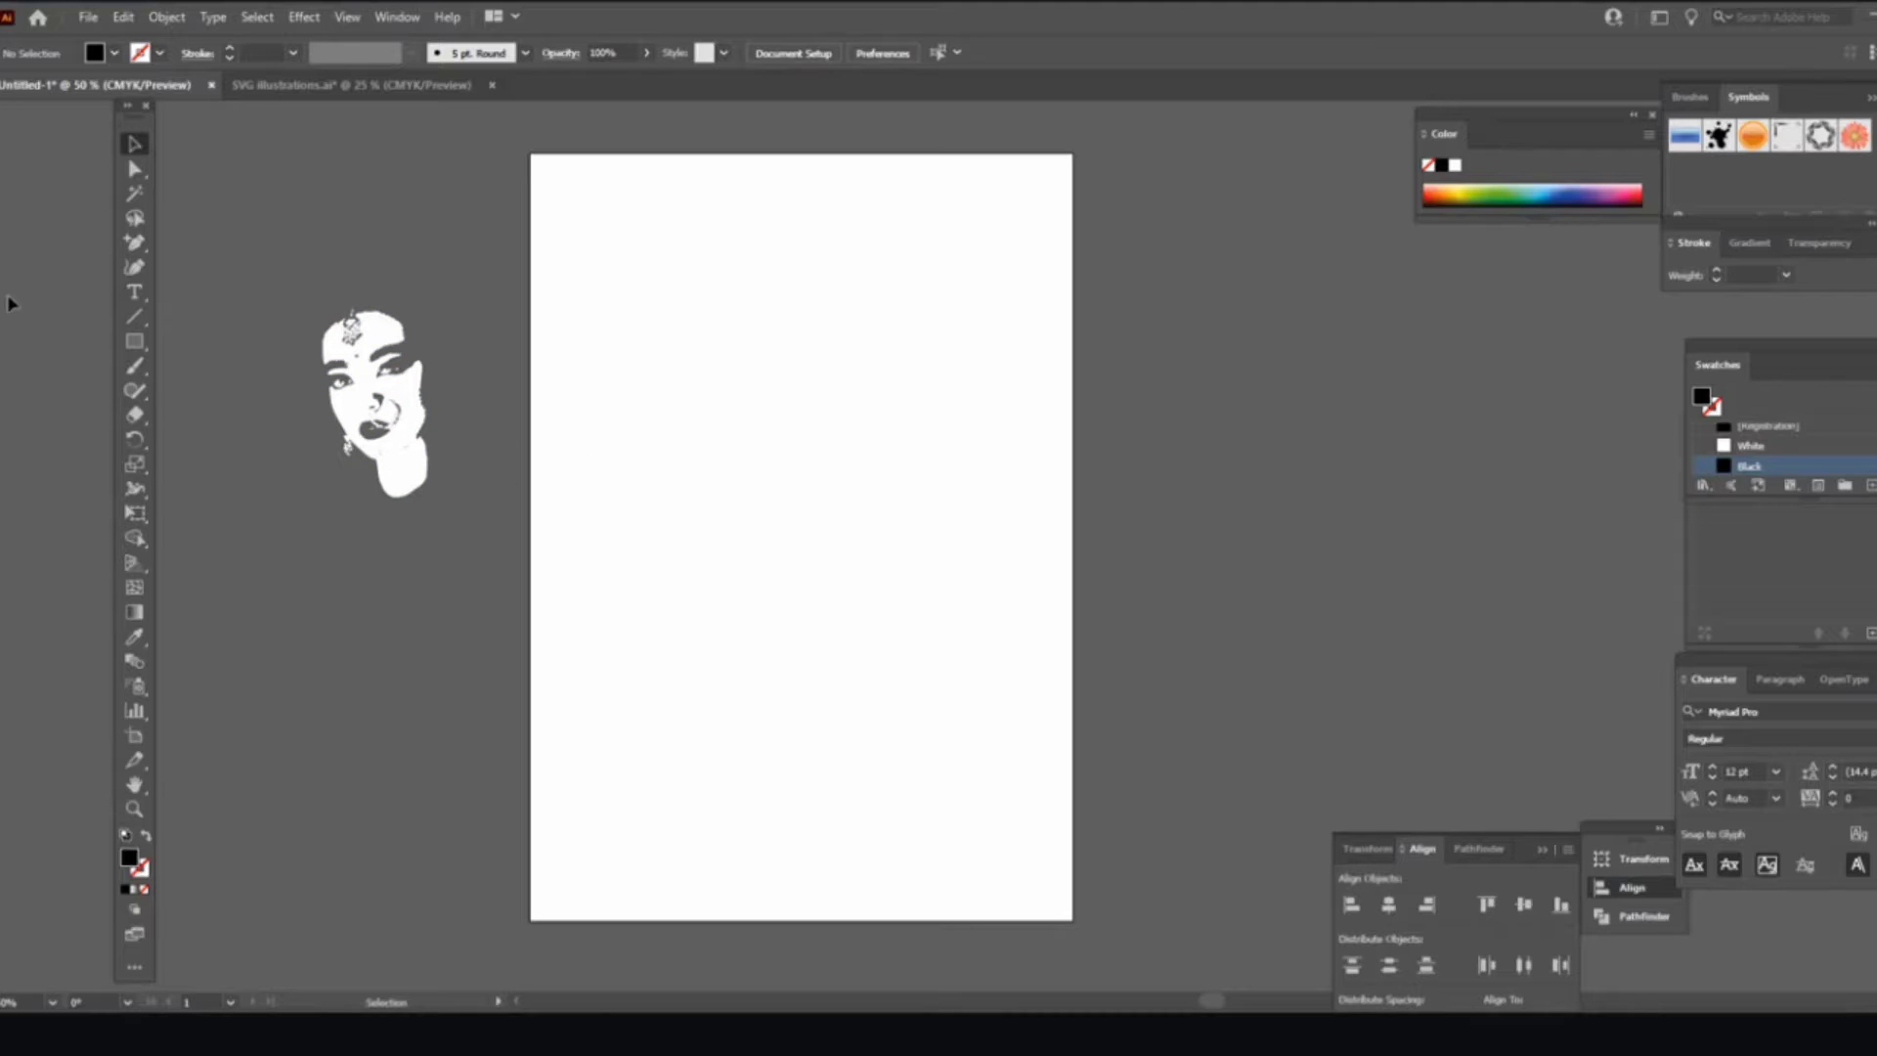
# Step: Draw a black rectangle from the artboard's top-left, stretching it to fill 595.5 × 841.89 pt
pyautogui.click(136, 343)
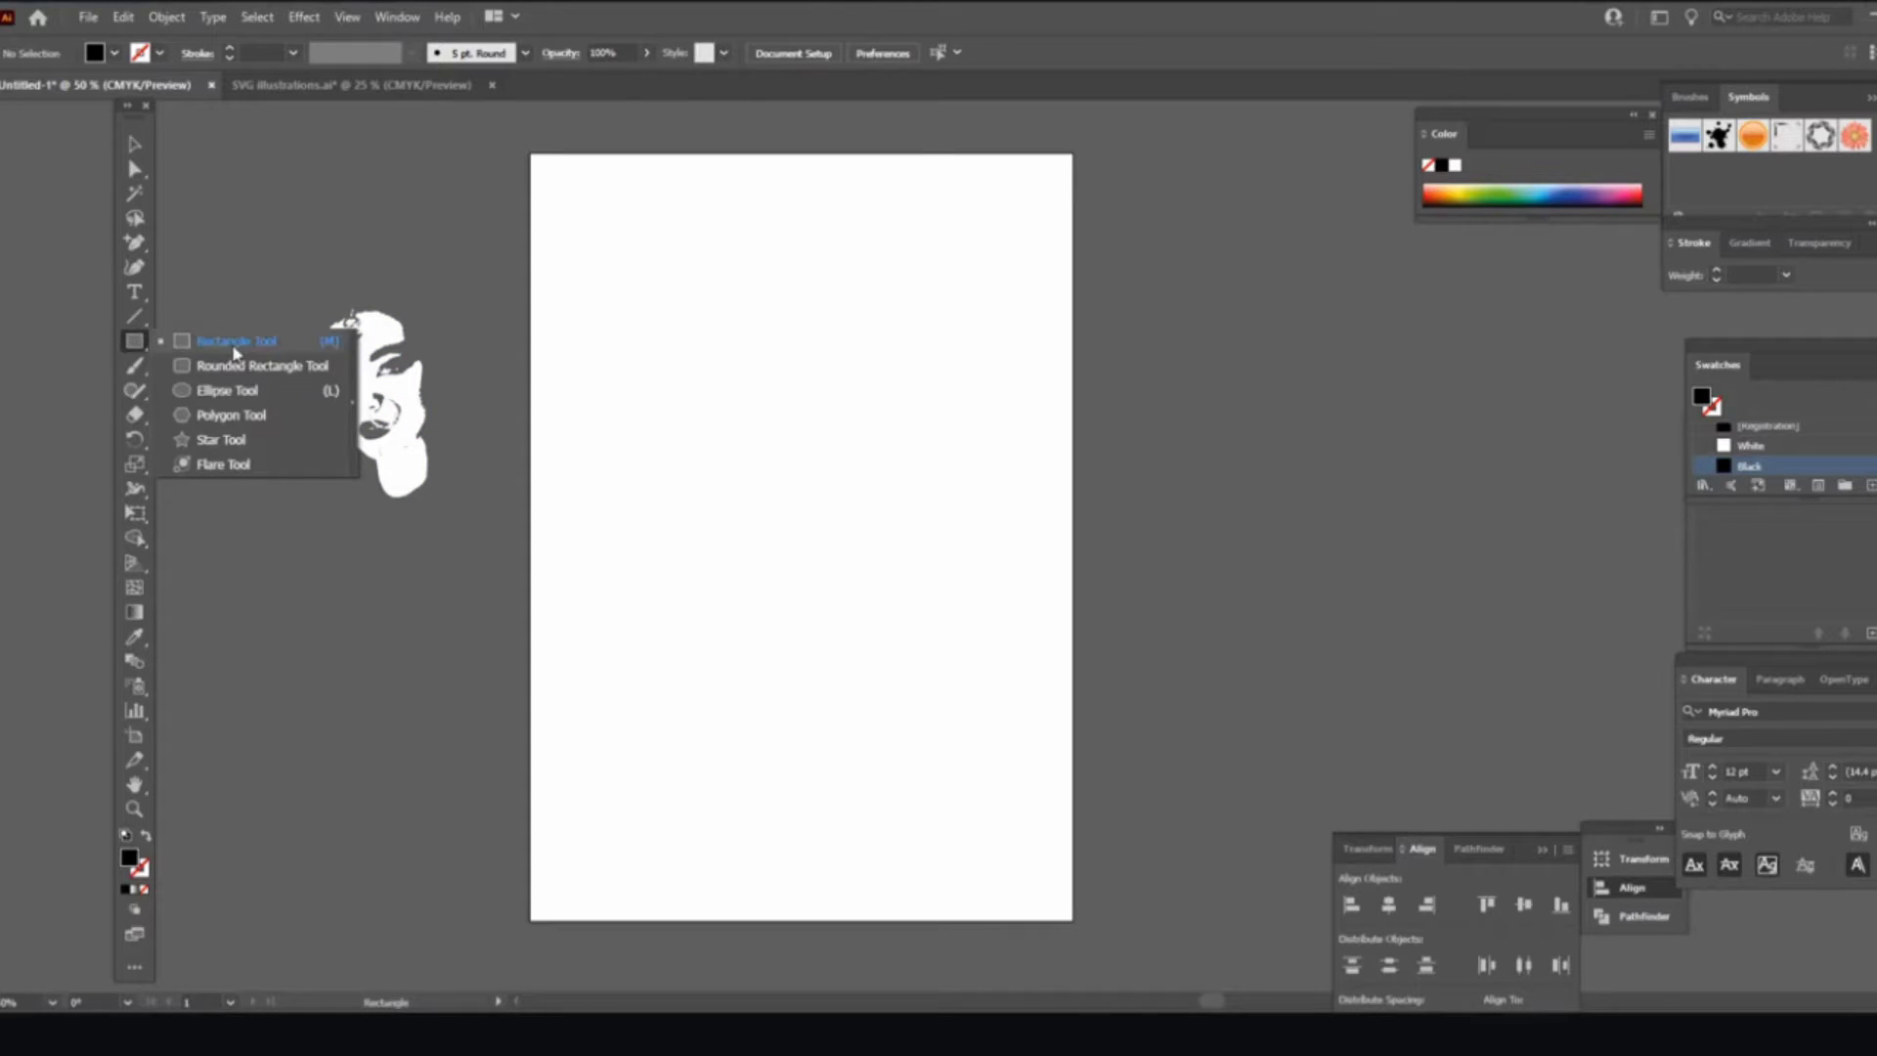
pyautogui.click(234, 344)
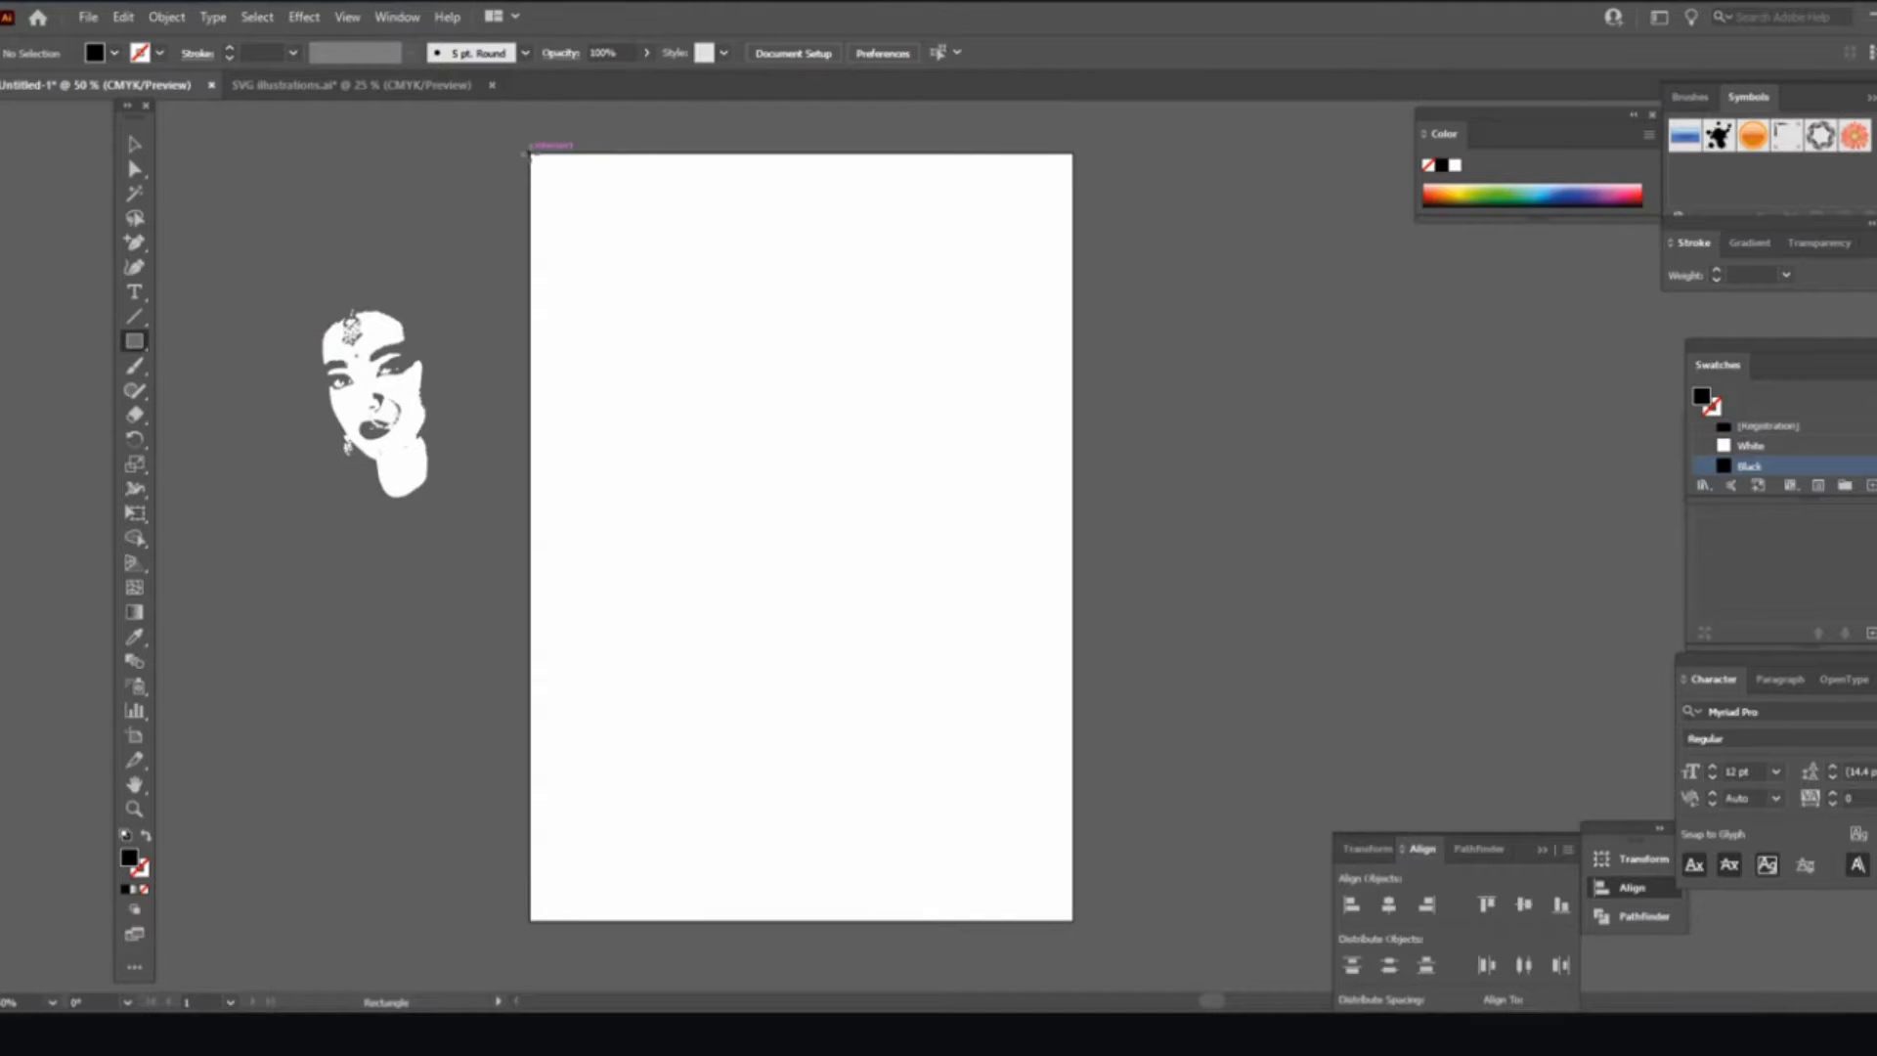
pyautogui.moveTo(529, 153); pyautogui.dragTo(864, 695)
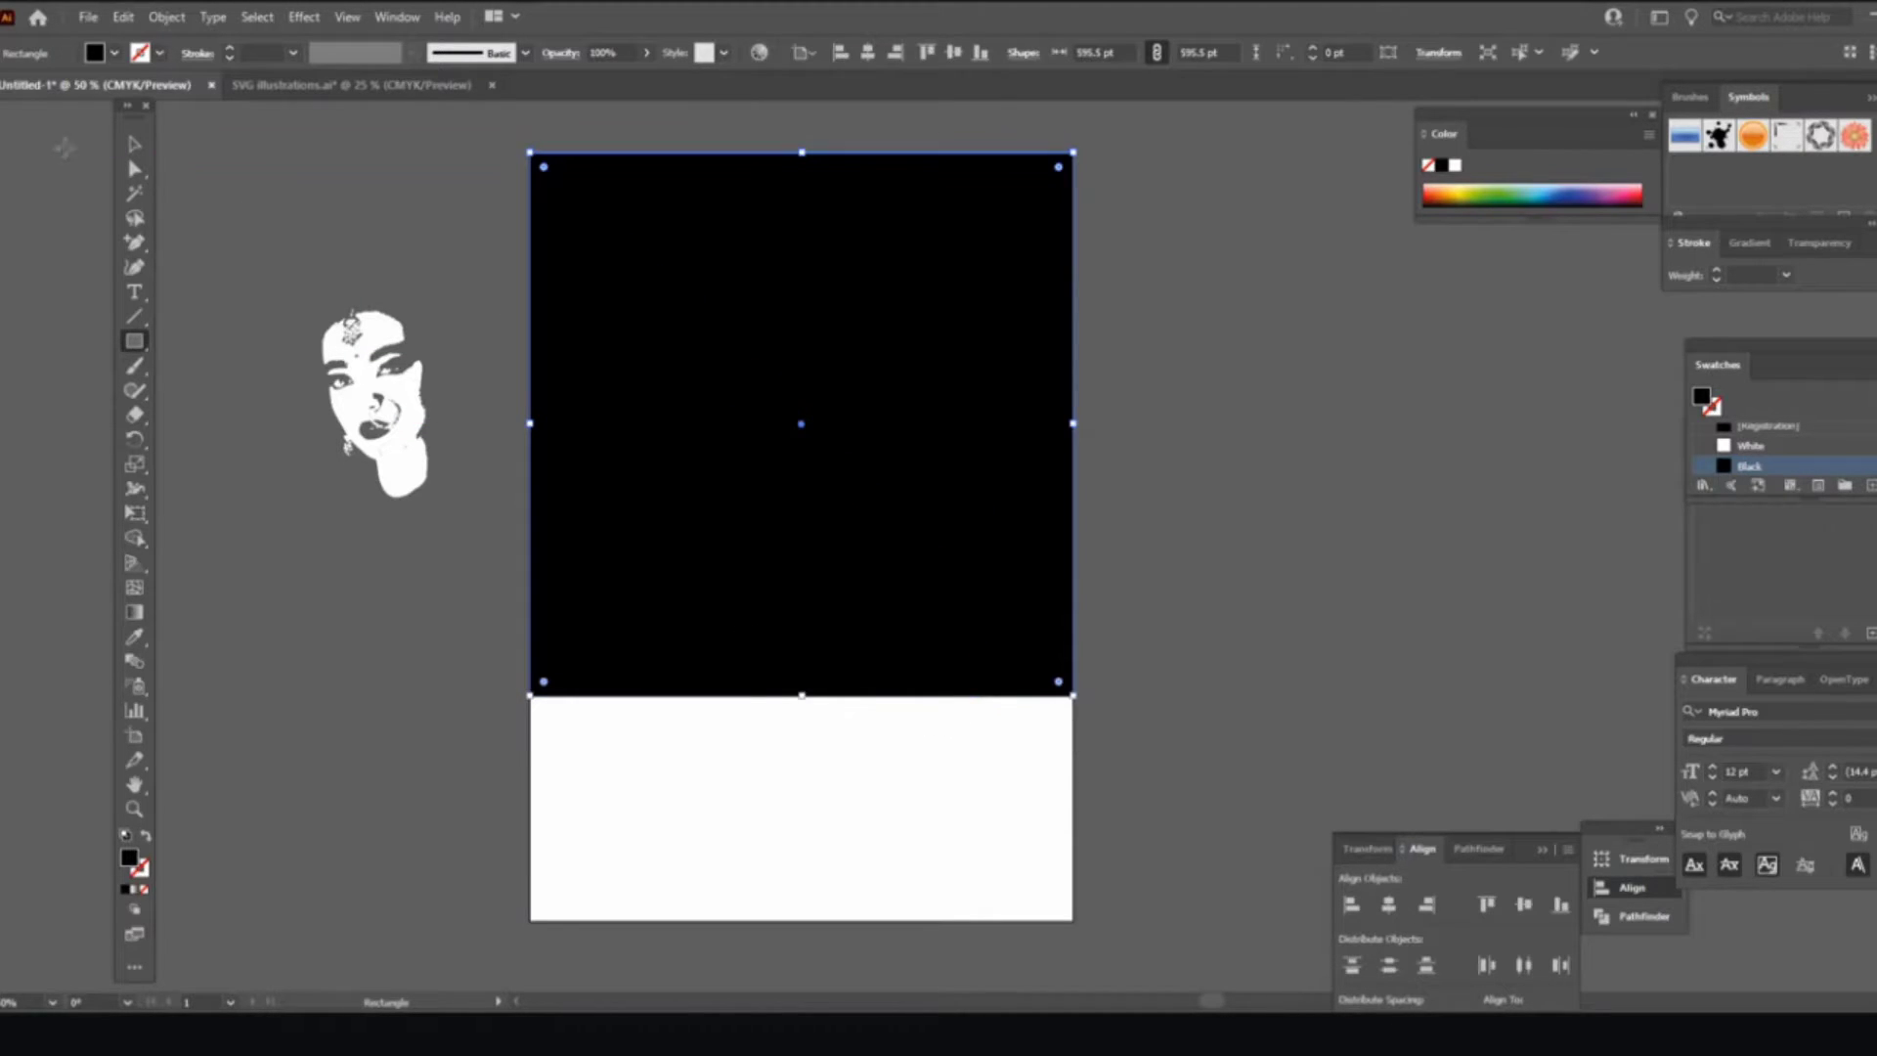
pyautogui.click(137, 144)
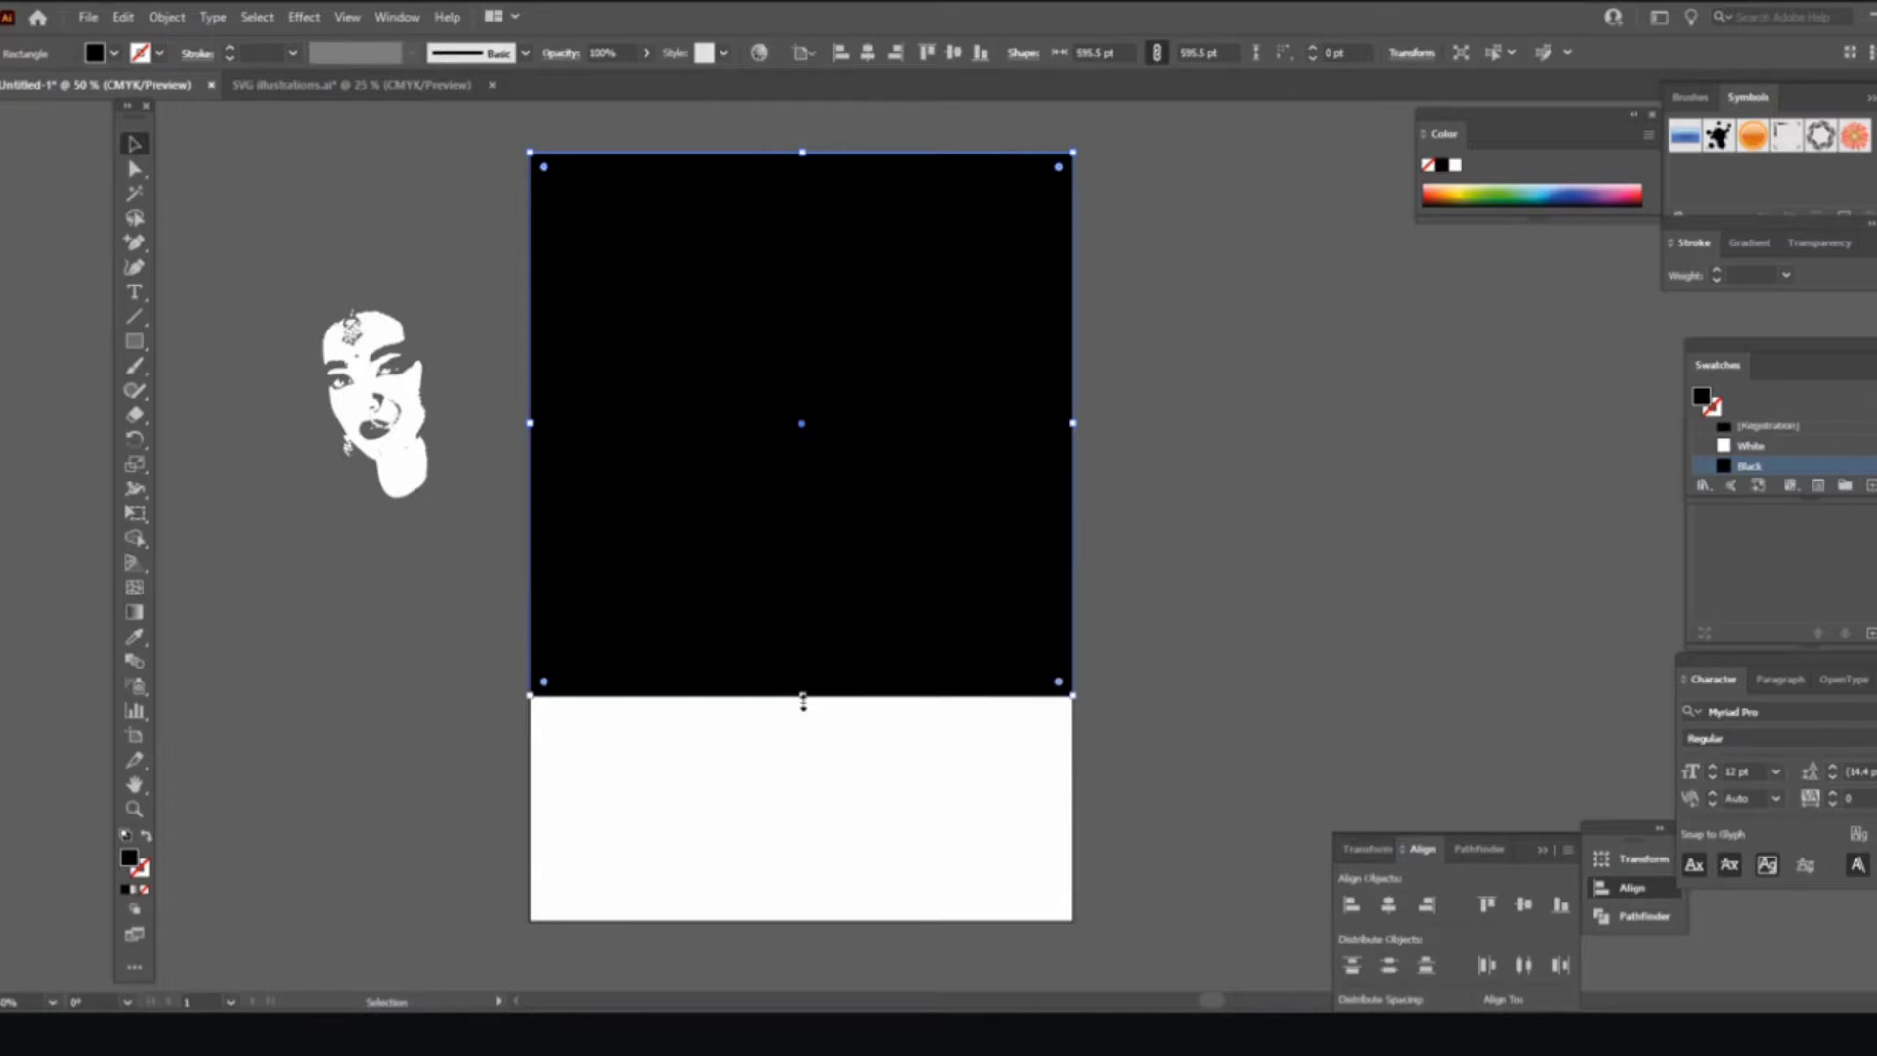
pyautogui.moveTo(802, 695); pyautogui.dragTo(815, 922)
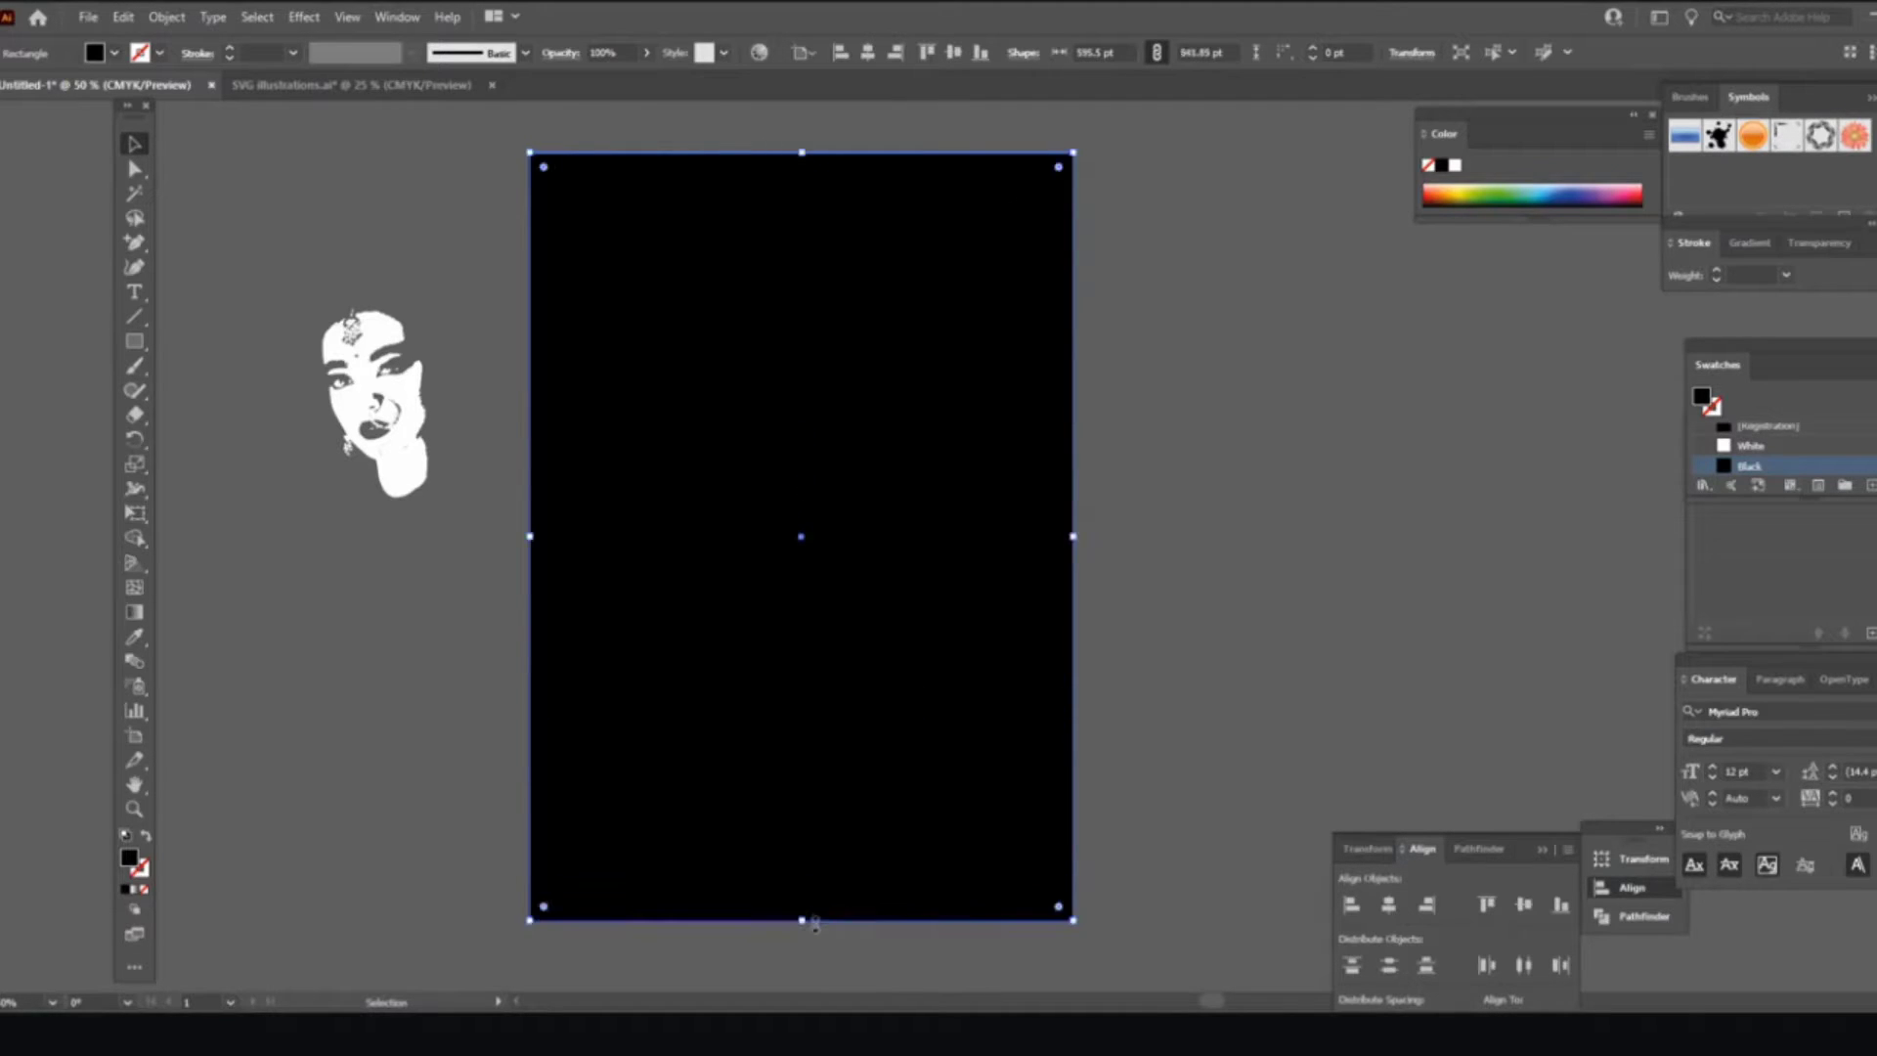
# Step: Lock the black background rectangle in place with Object > Lock > Selection
pyautogui.click(164, 17)
pyautogui.moveTo(221, 164)
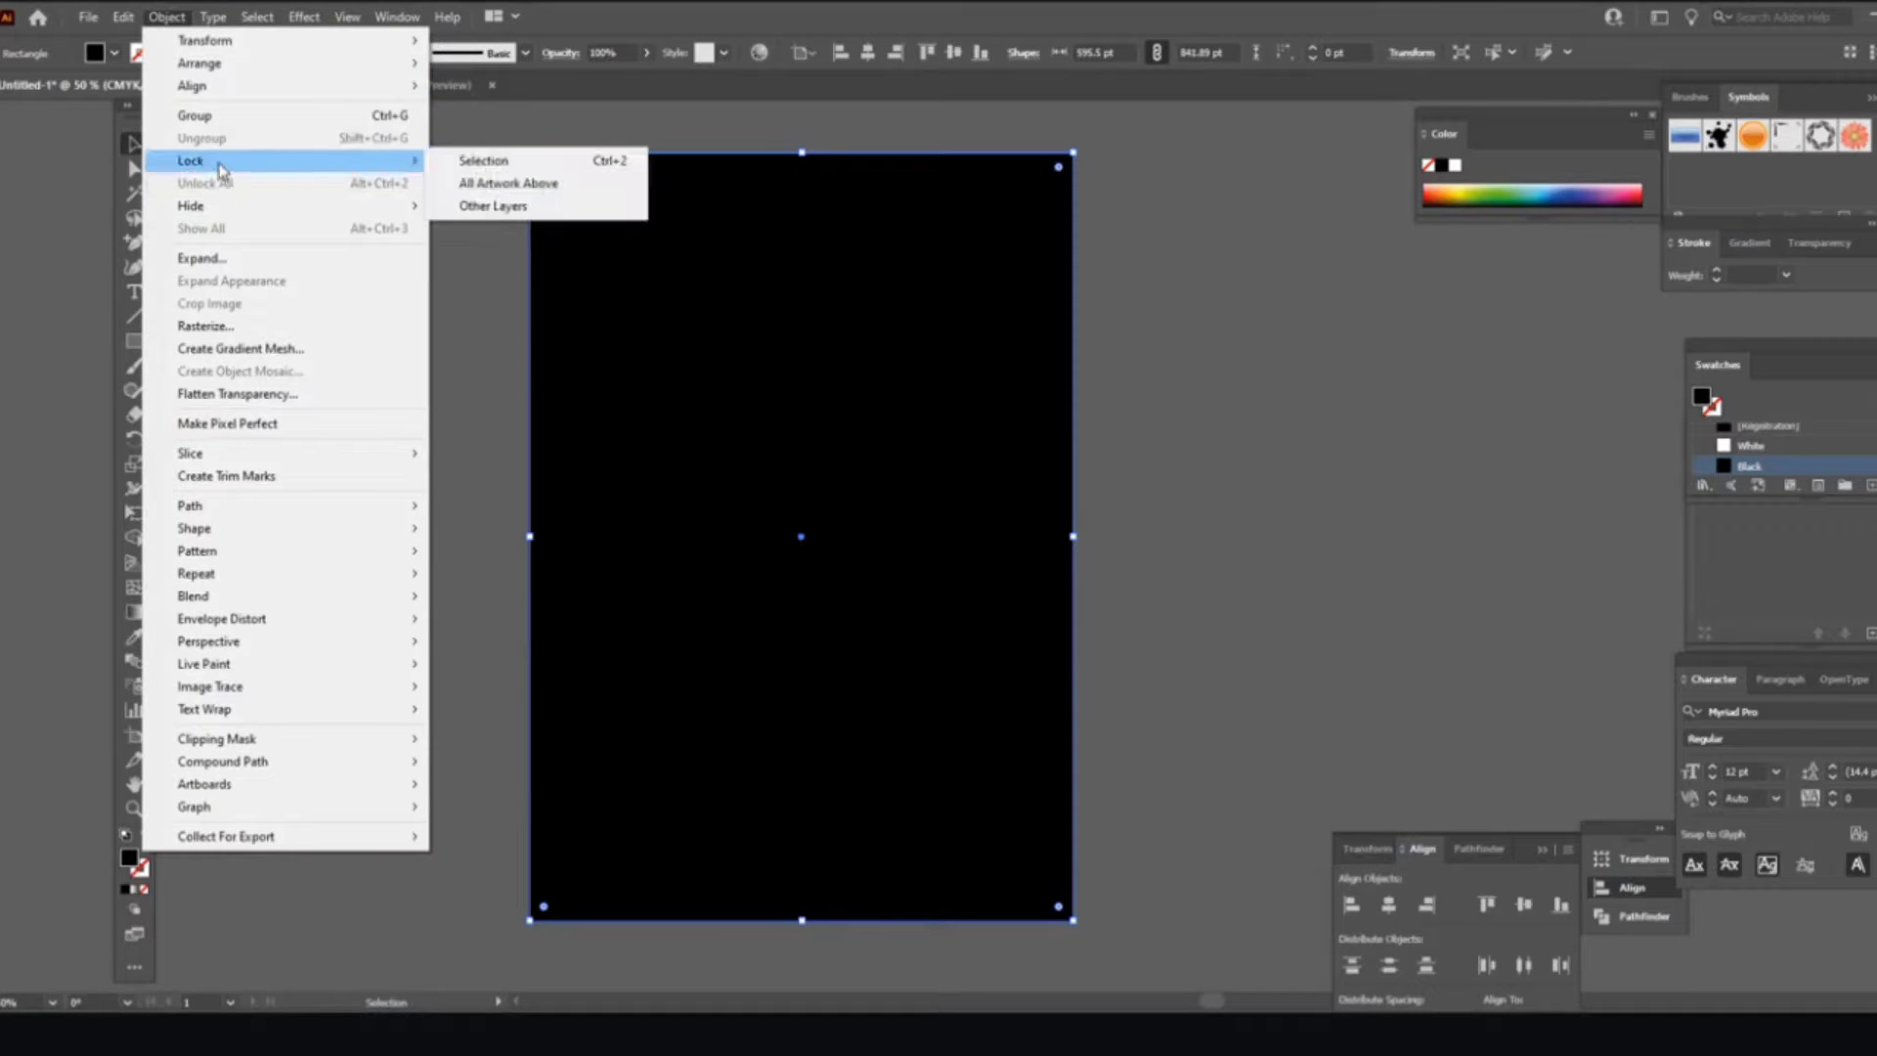
pyautogui.click(514, 162)
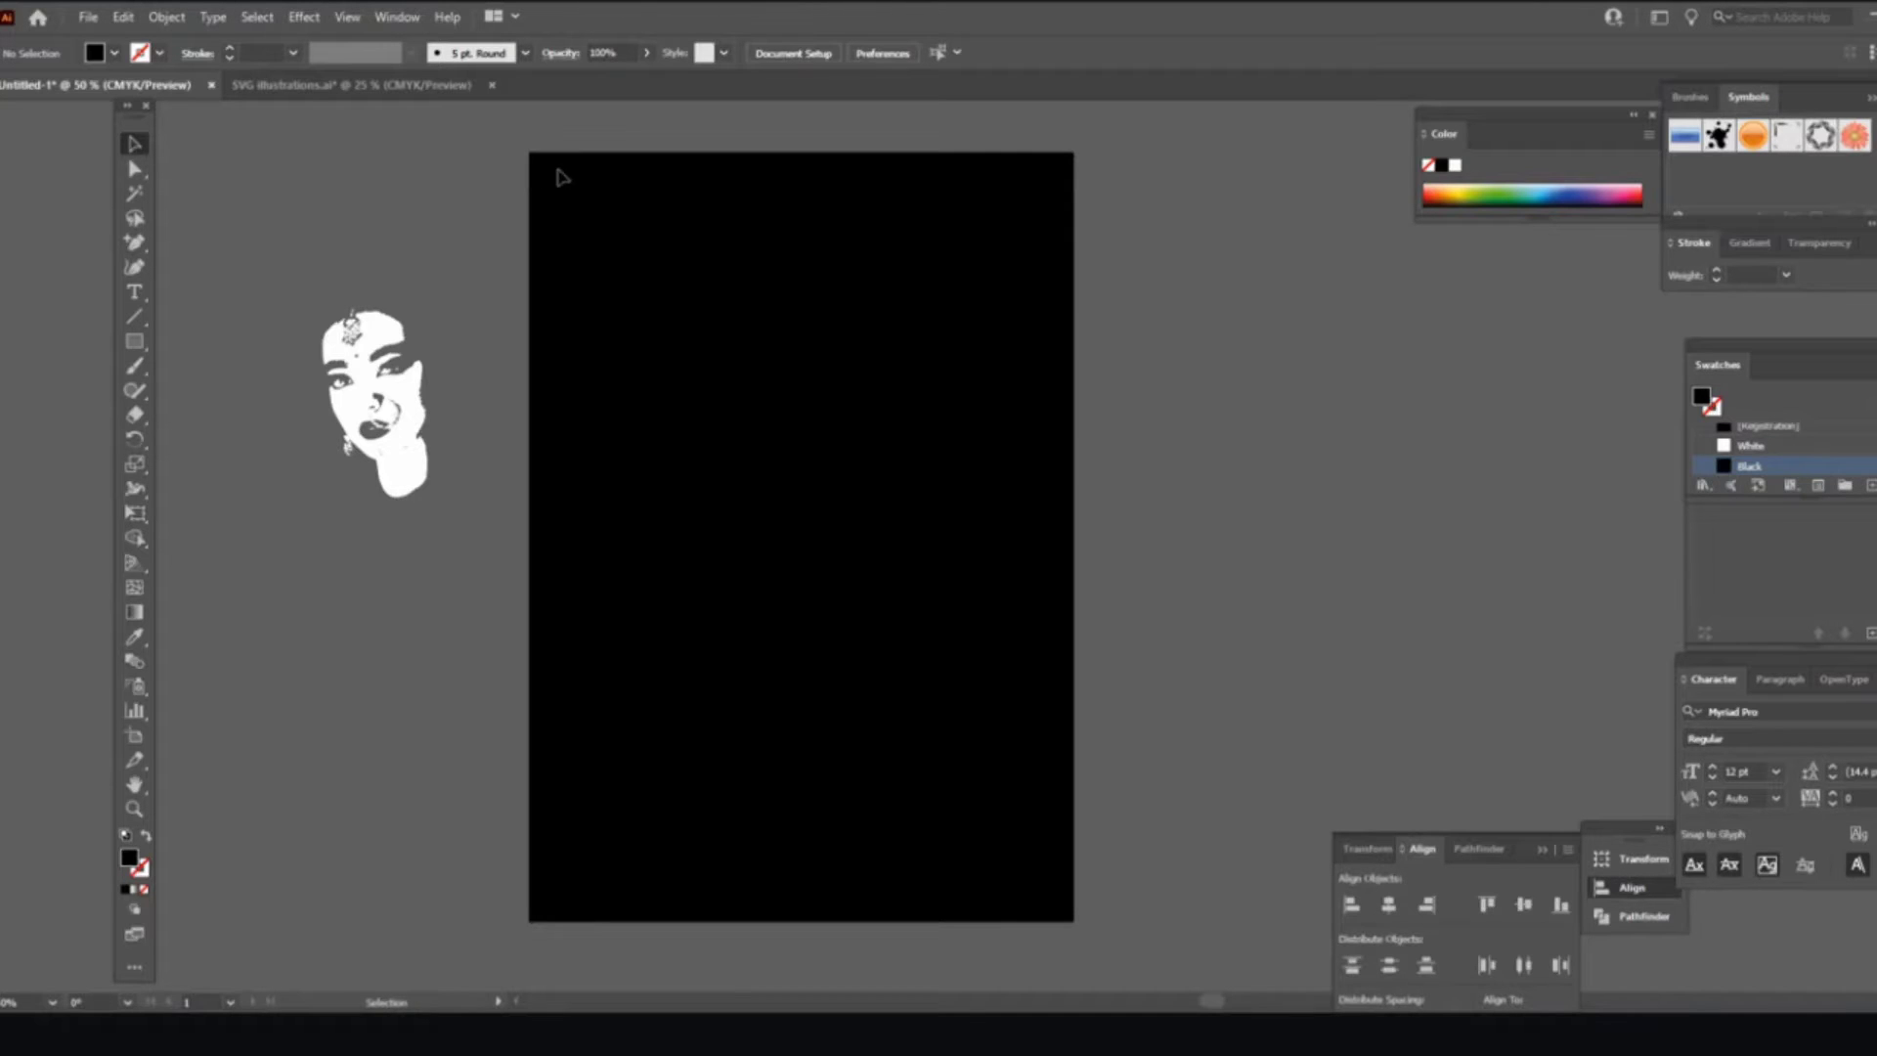
# Step: Move the white face onto the artboard and bring it to the front of the rectangle
pyautogui.click(335, 406)
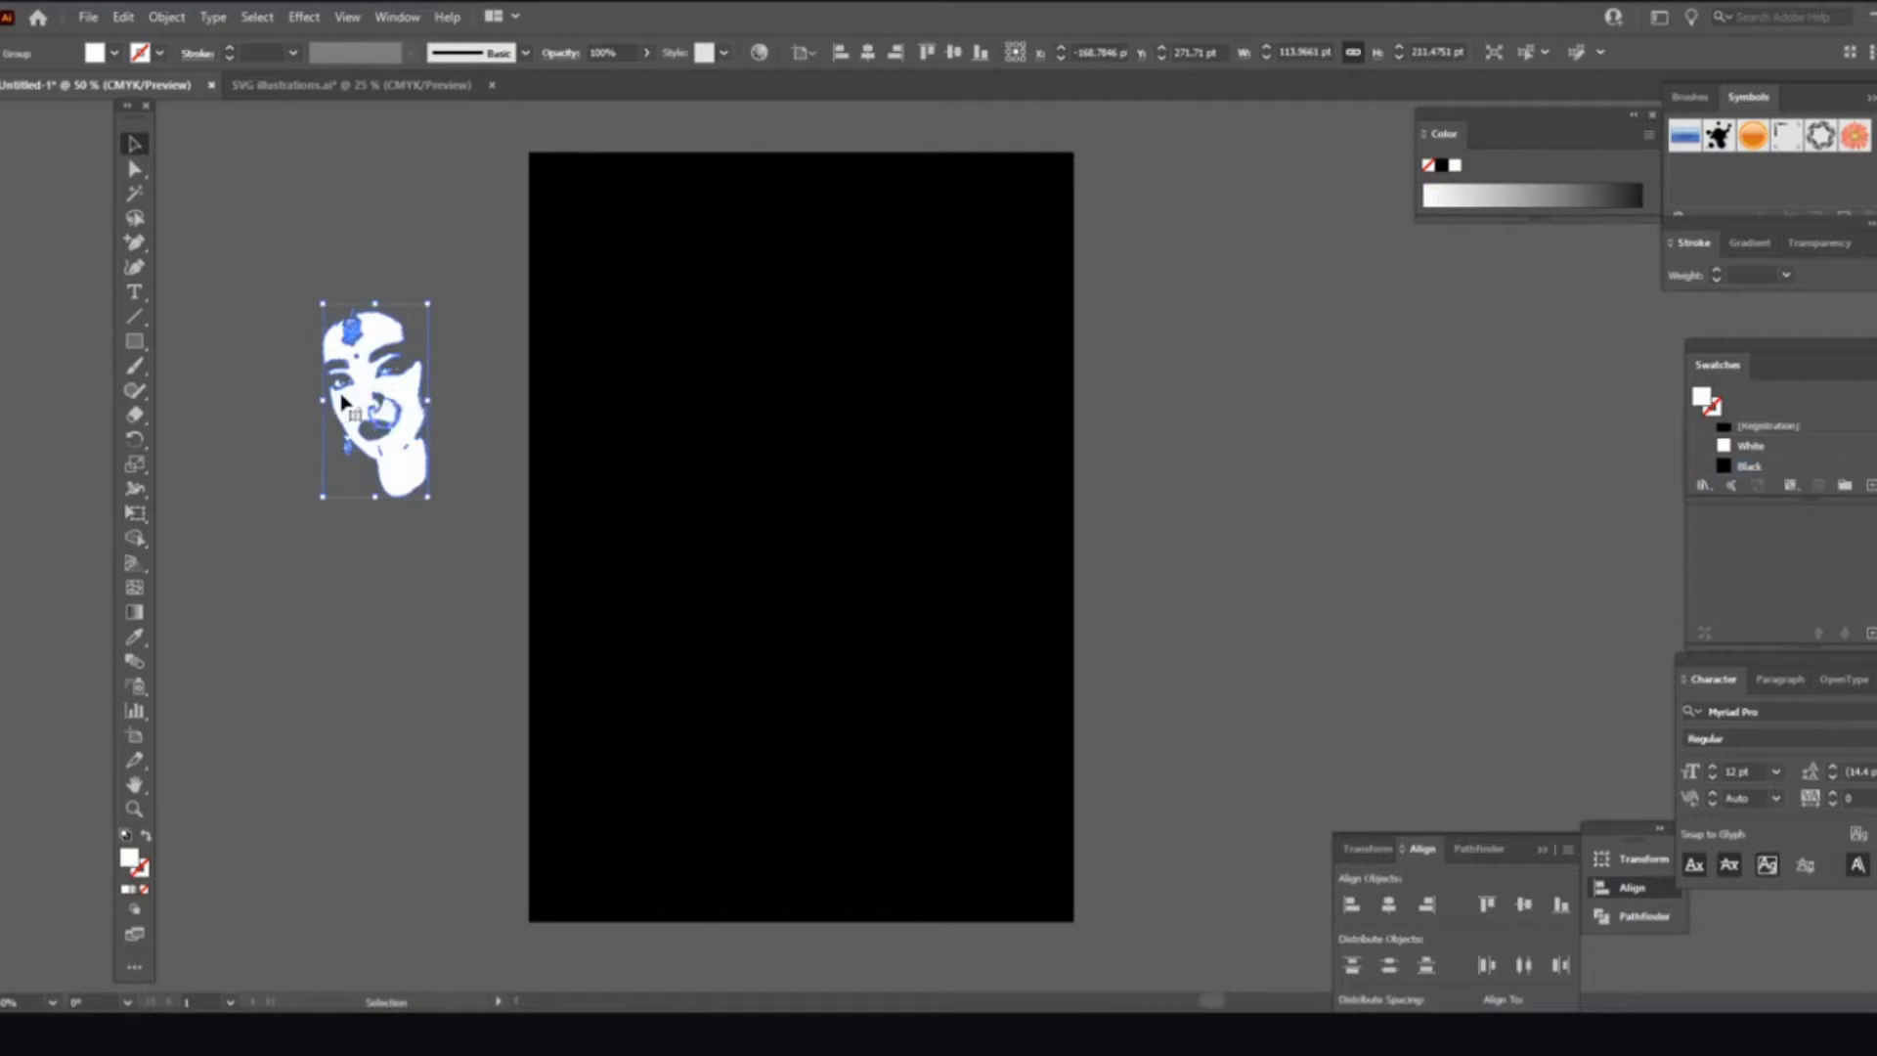
pyautogui.moveTo(335, 406); pyautogui.dragTo(567, 392)
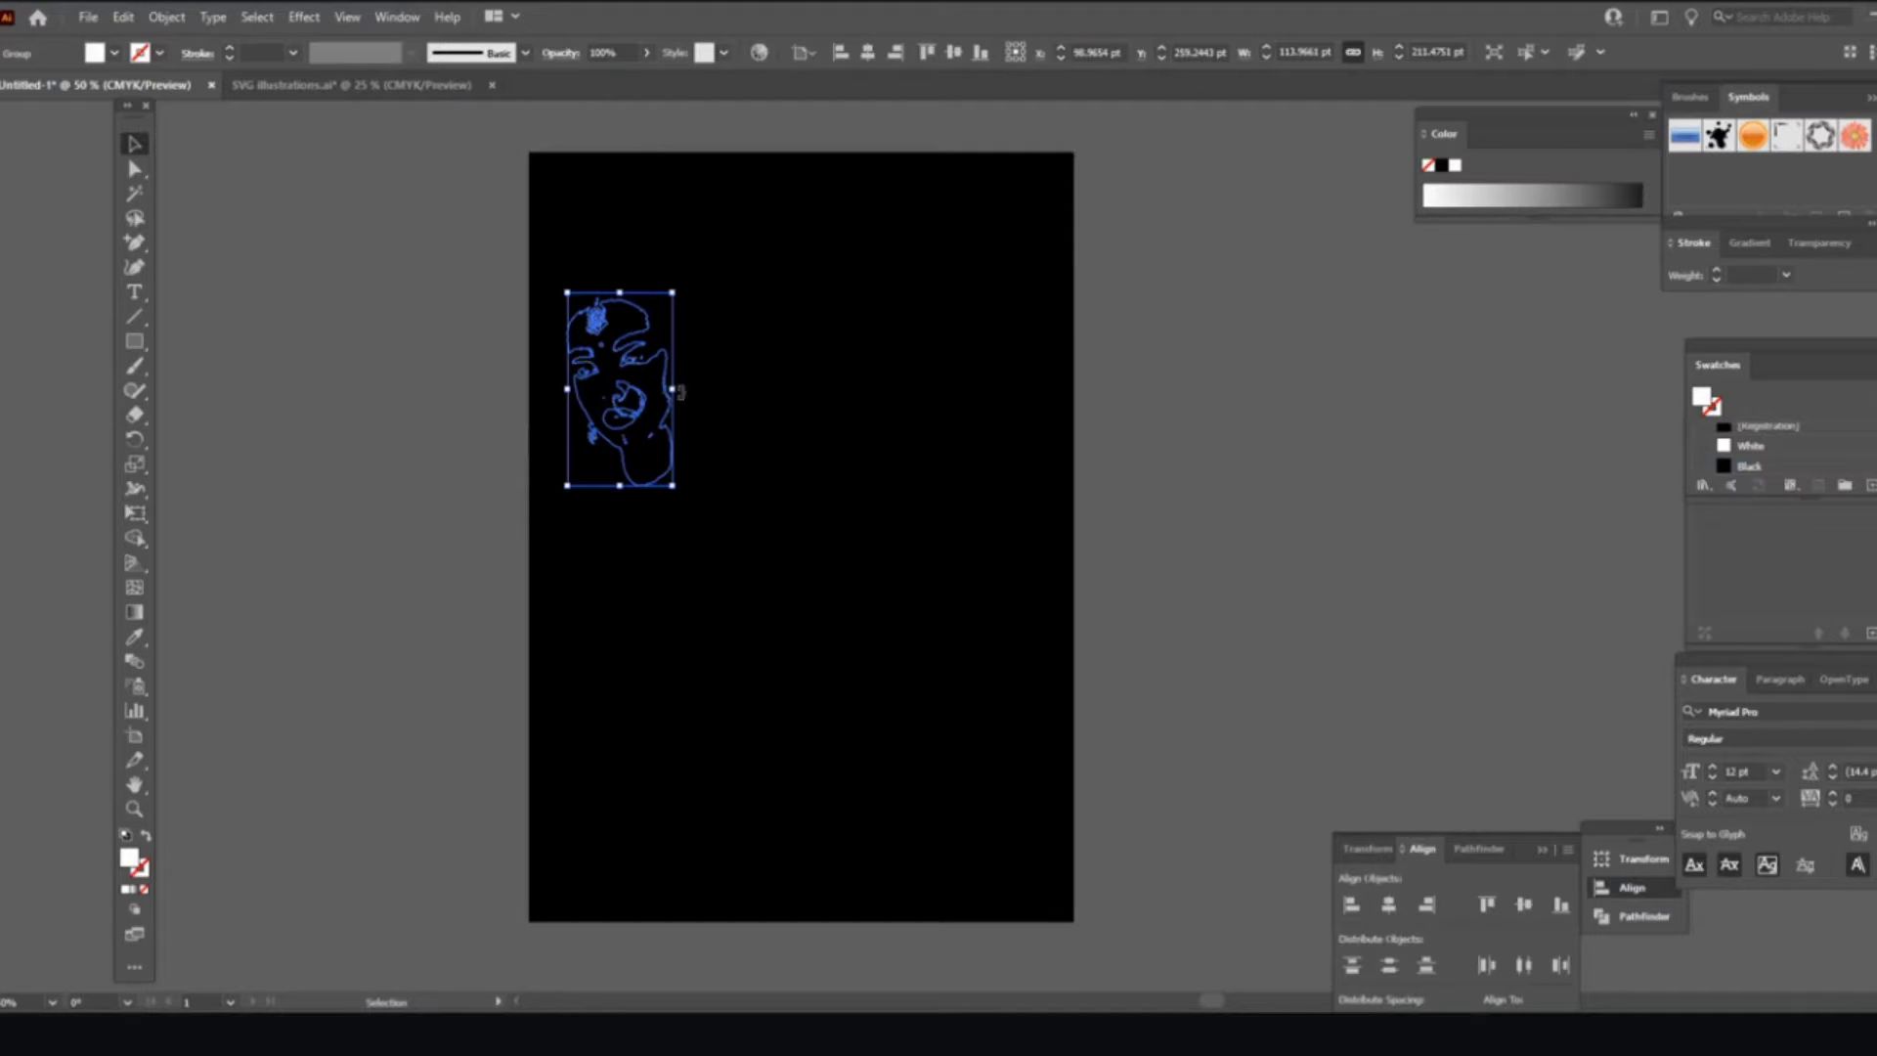
pyautogui.click(166, 16)
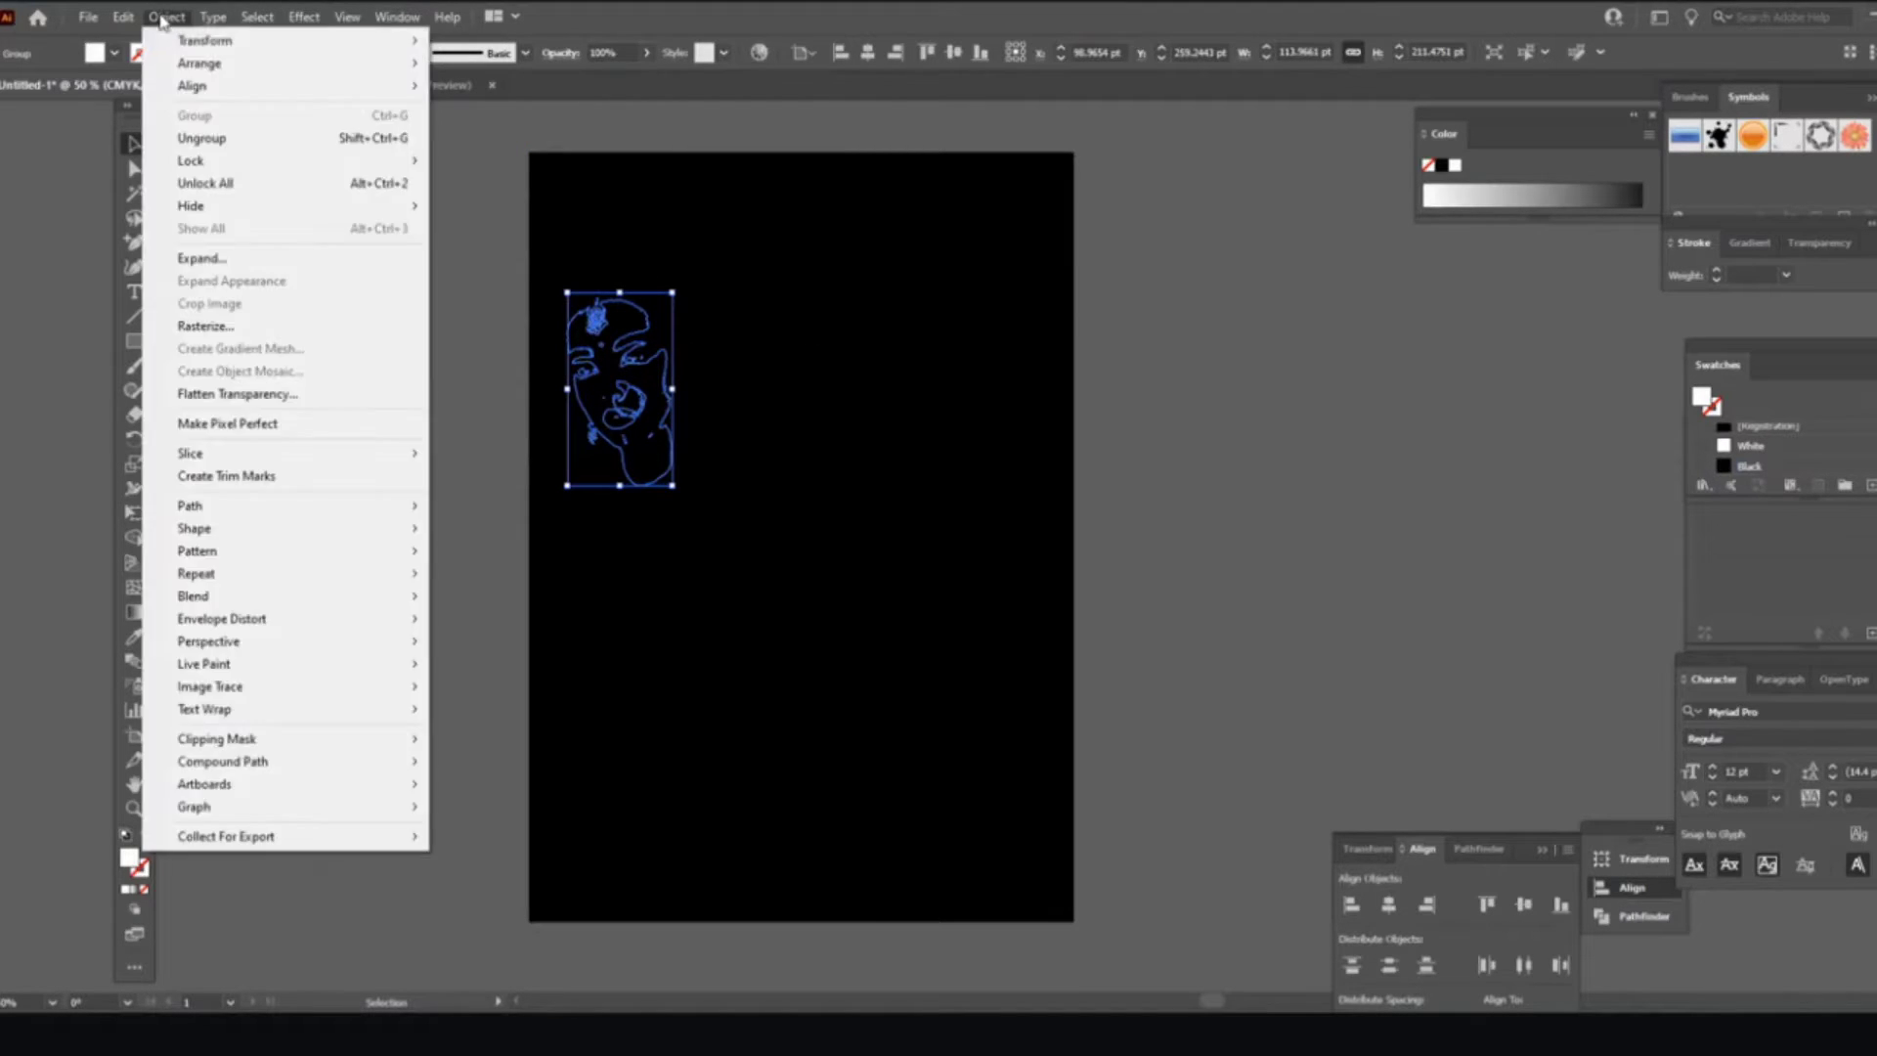
pyautogui.moveTo(348, 61)
pyautogui.click(497, 64)
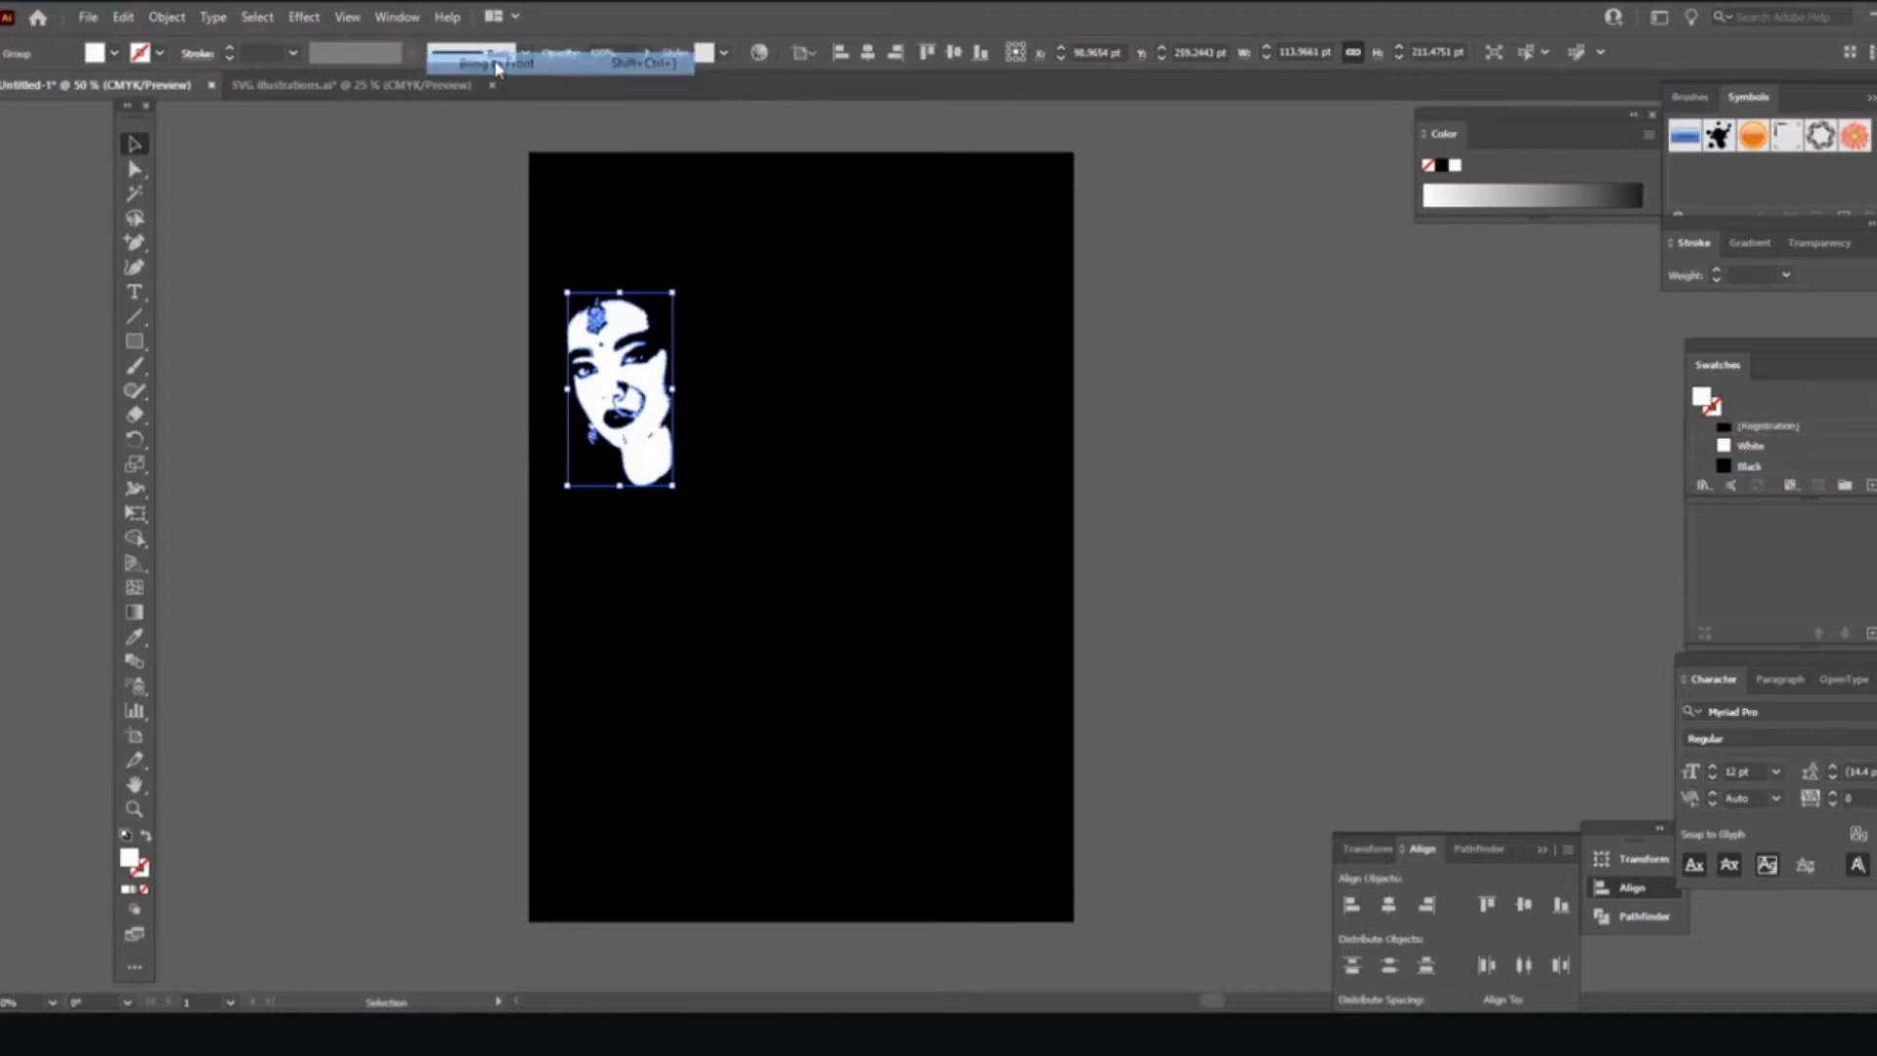
# Step: Enlarge the face to about 187.6 × 348.2 pt and place it near the top-left
pyautogui.moveTo(644, 400); pyautogui.dragTo(664, 369)
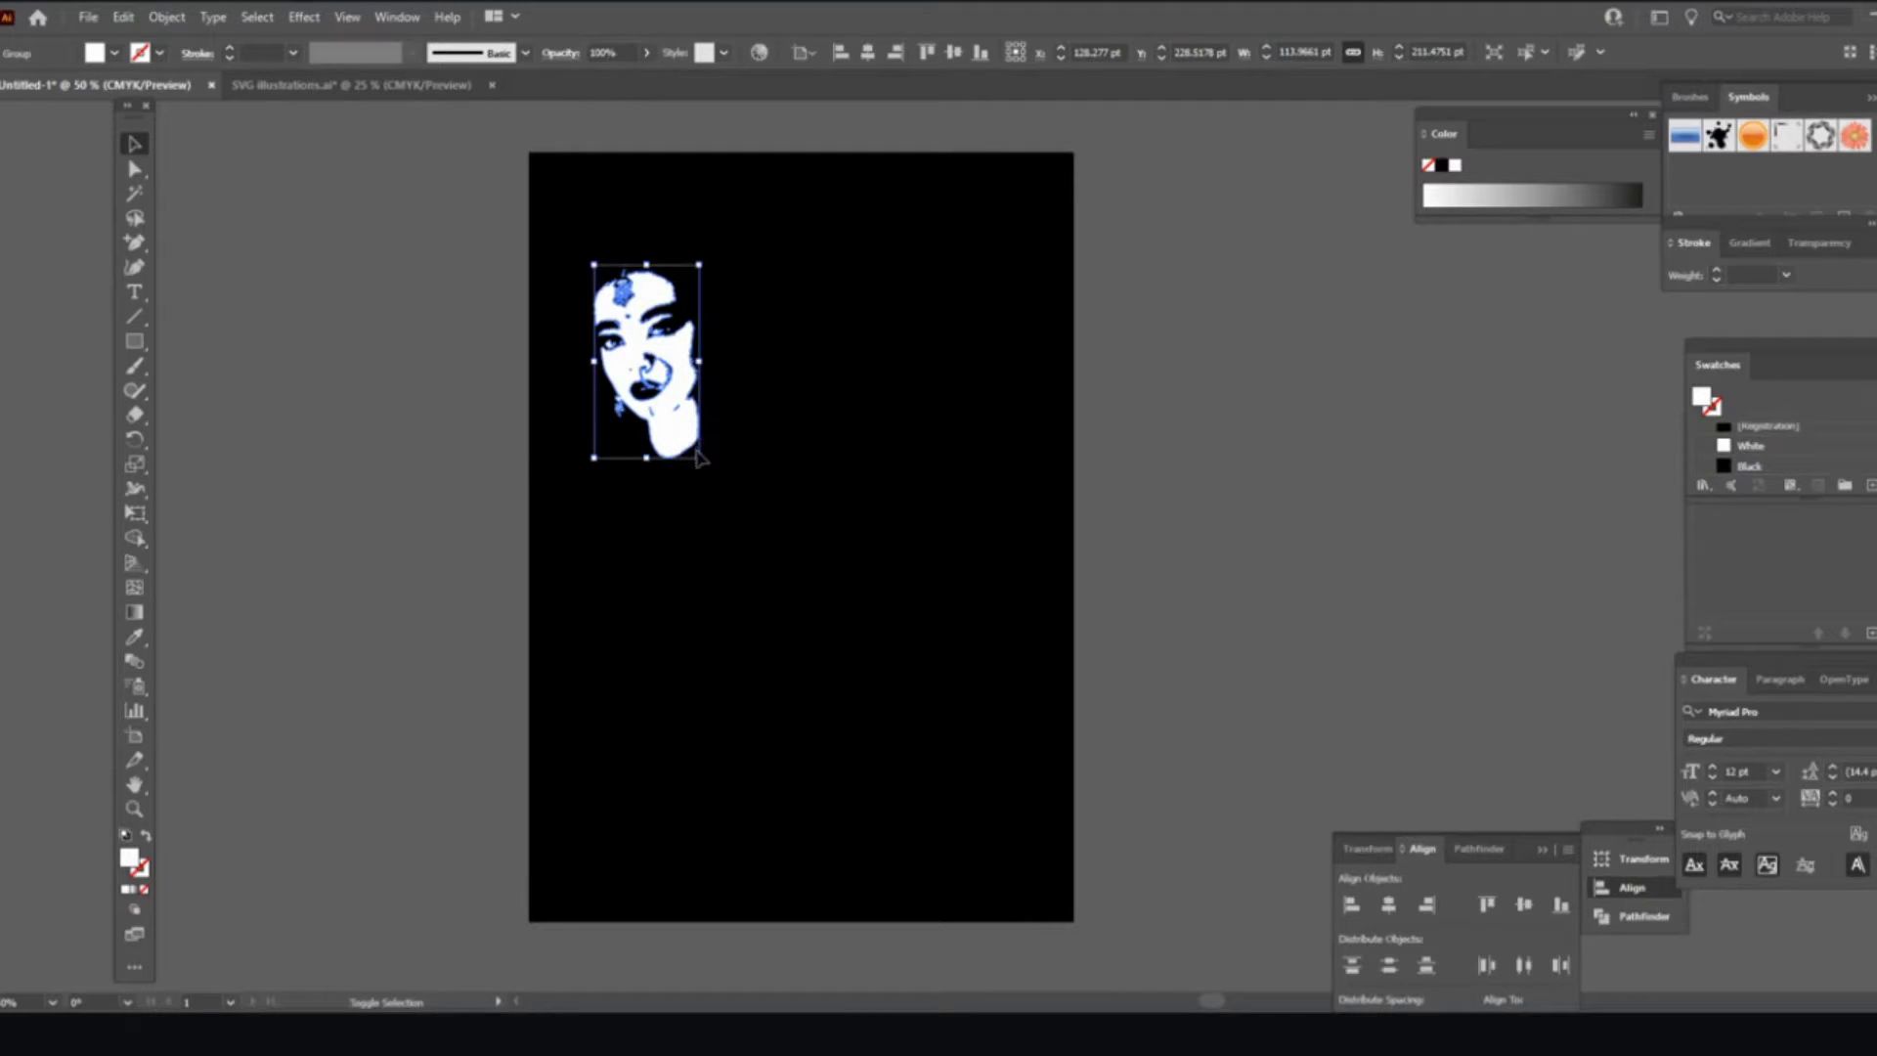
pyautogui.moveTo(704, 460); pyautogui.dragTo(767, 603)
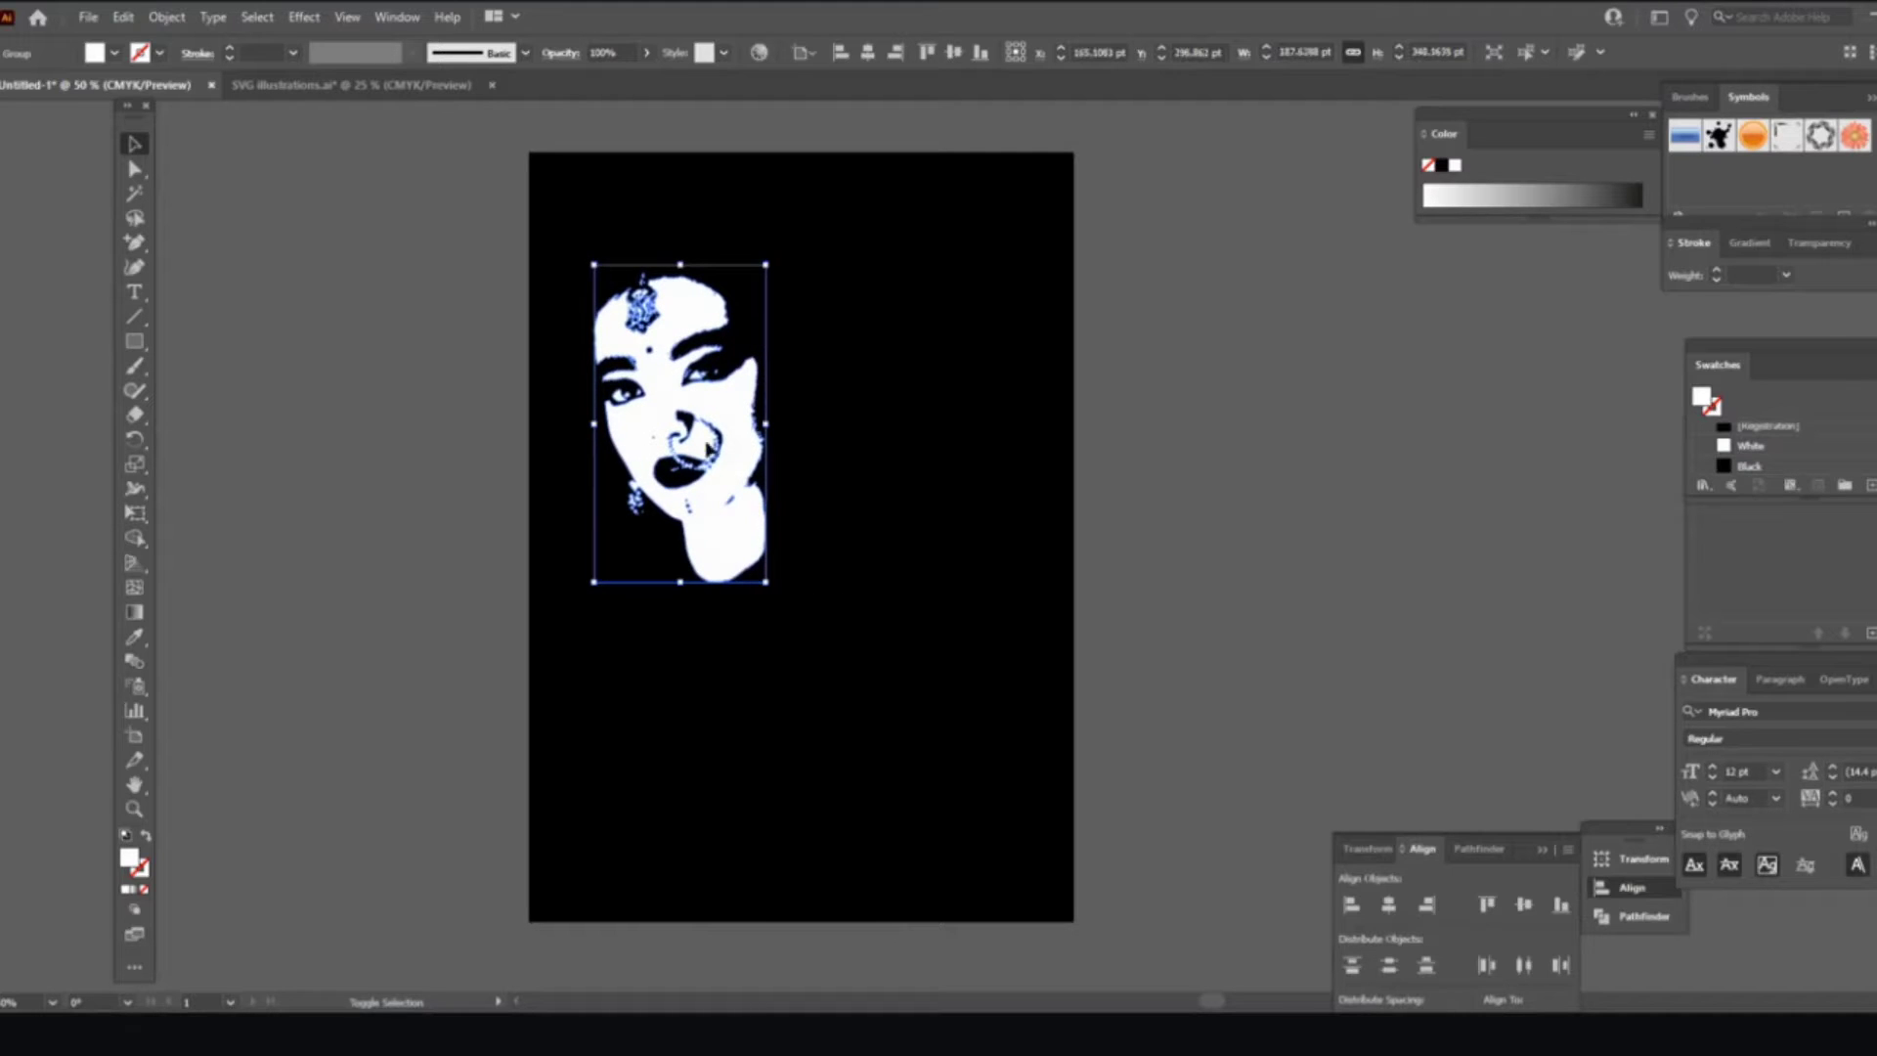
pyautogui.moveTo(671, 342); pyautogui.dragTo(661, 312)
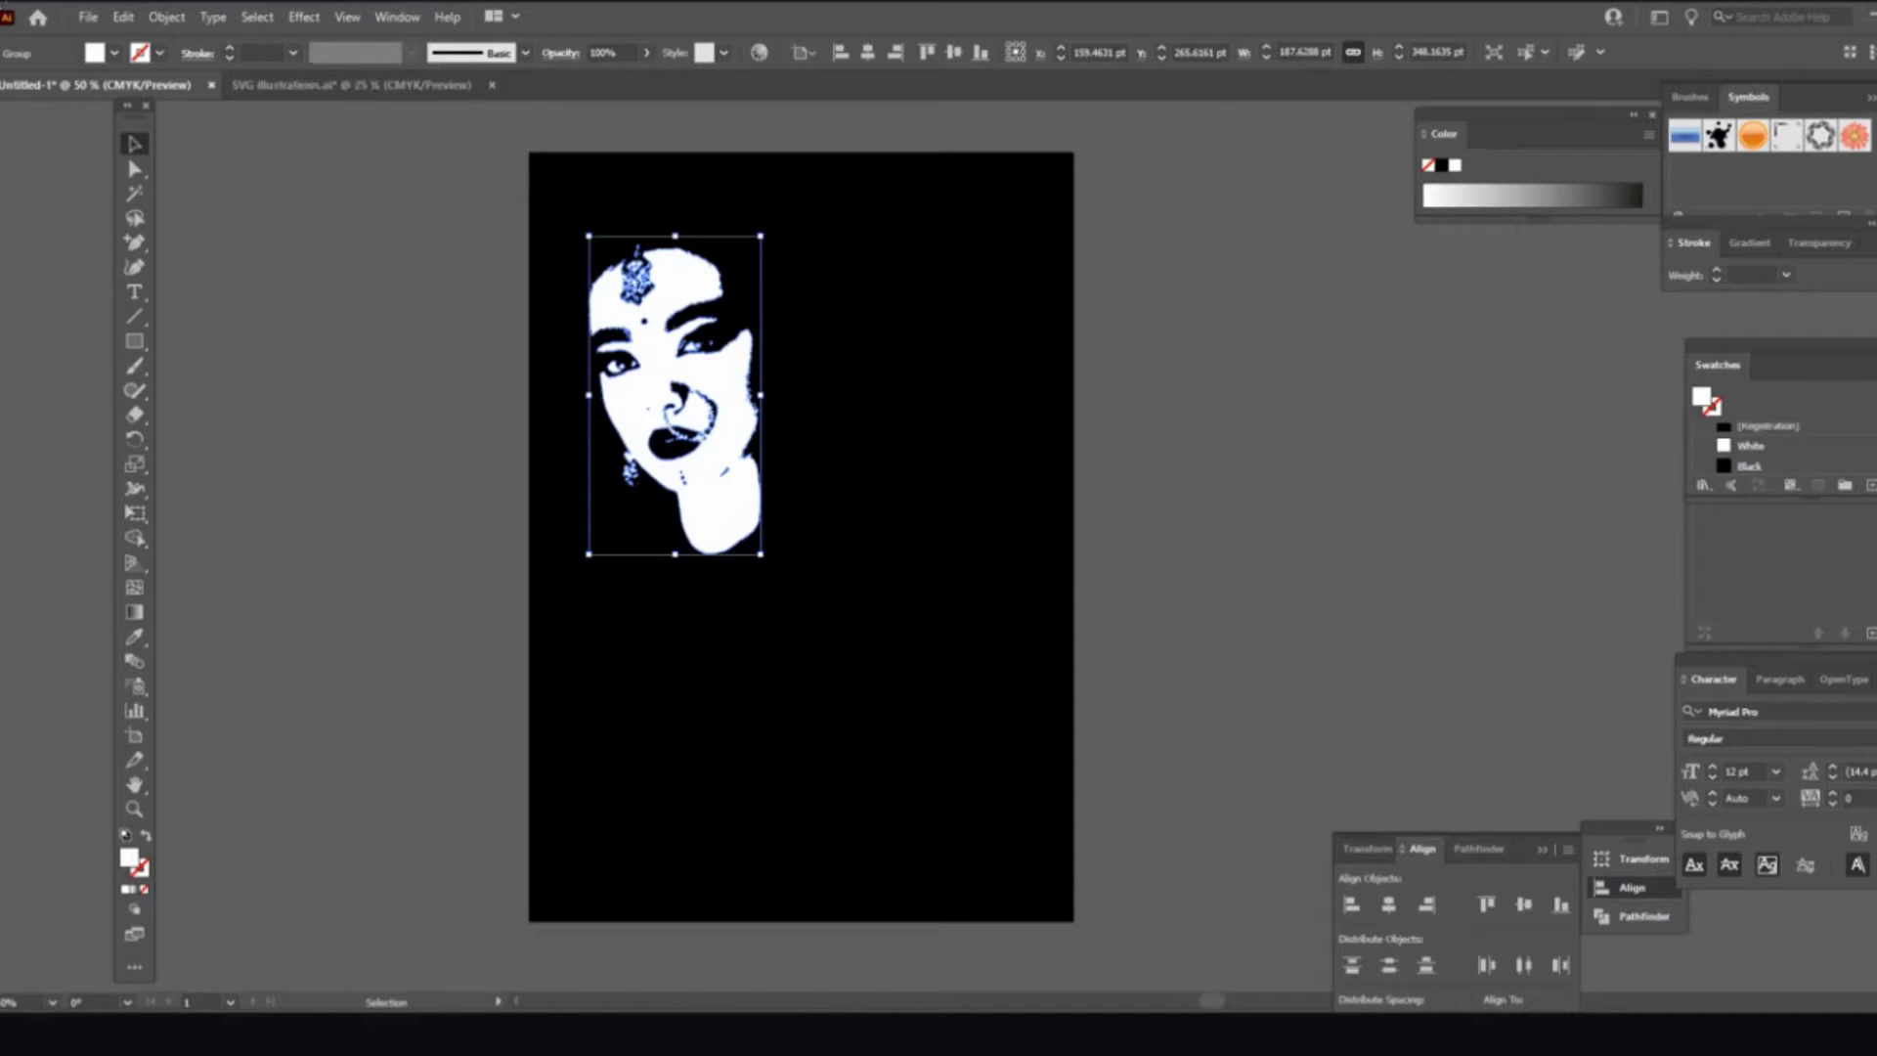
pyautogui.click(166, 16)
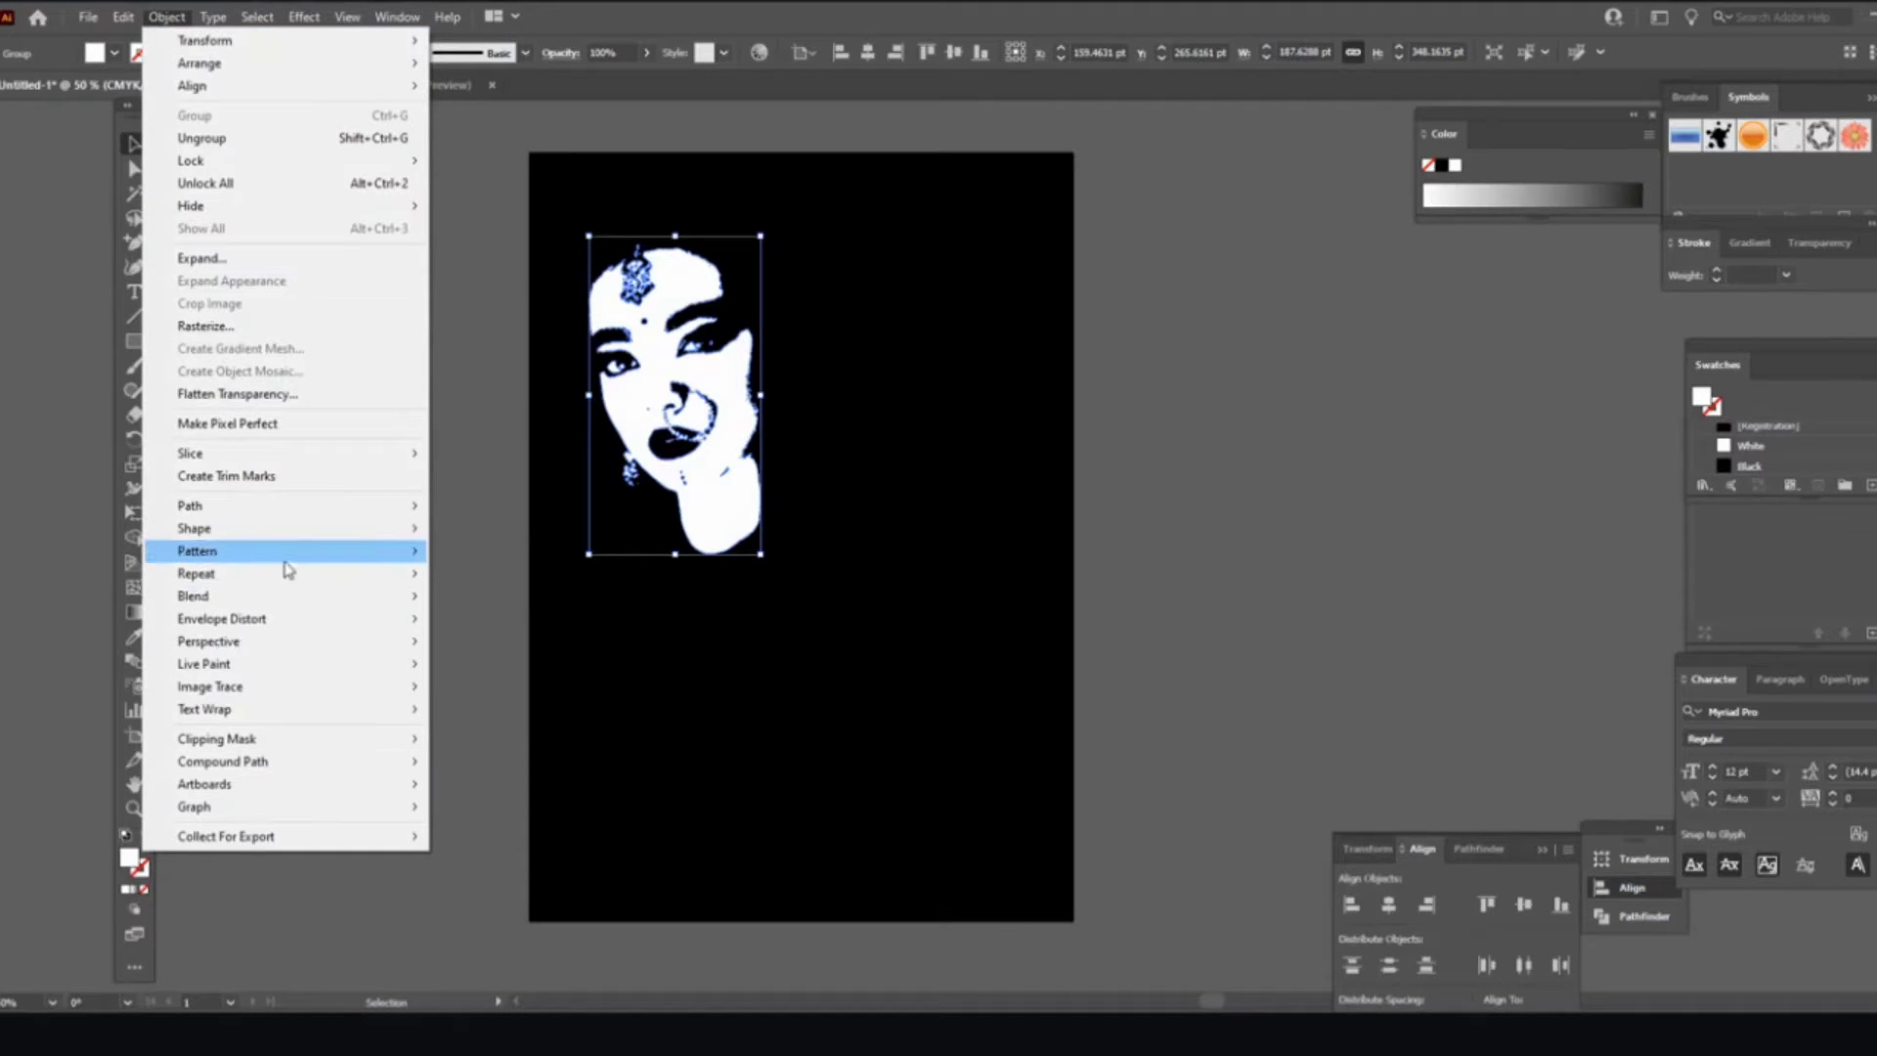
# Step: Apply Repeat > Grid to the face, making eight copies four across, two down, 10 pt apart
pyautogui.moveTo(299, 581)
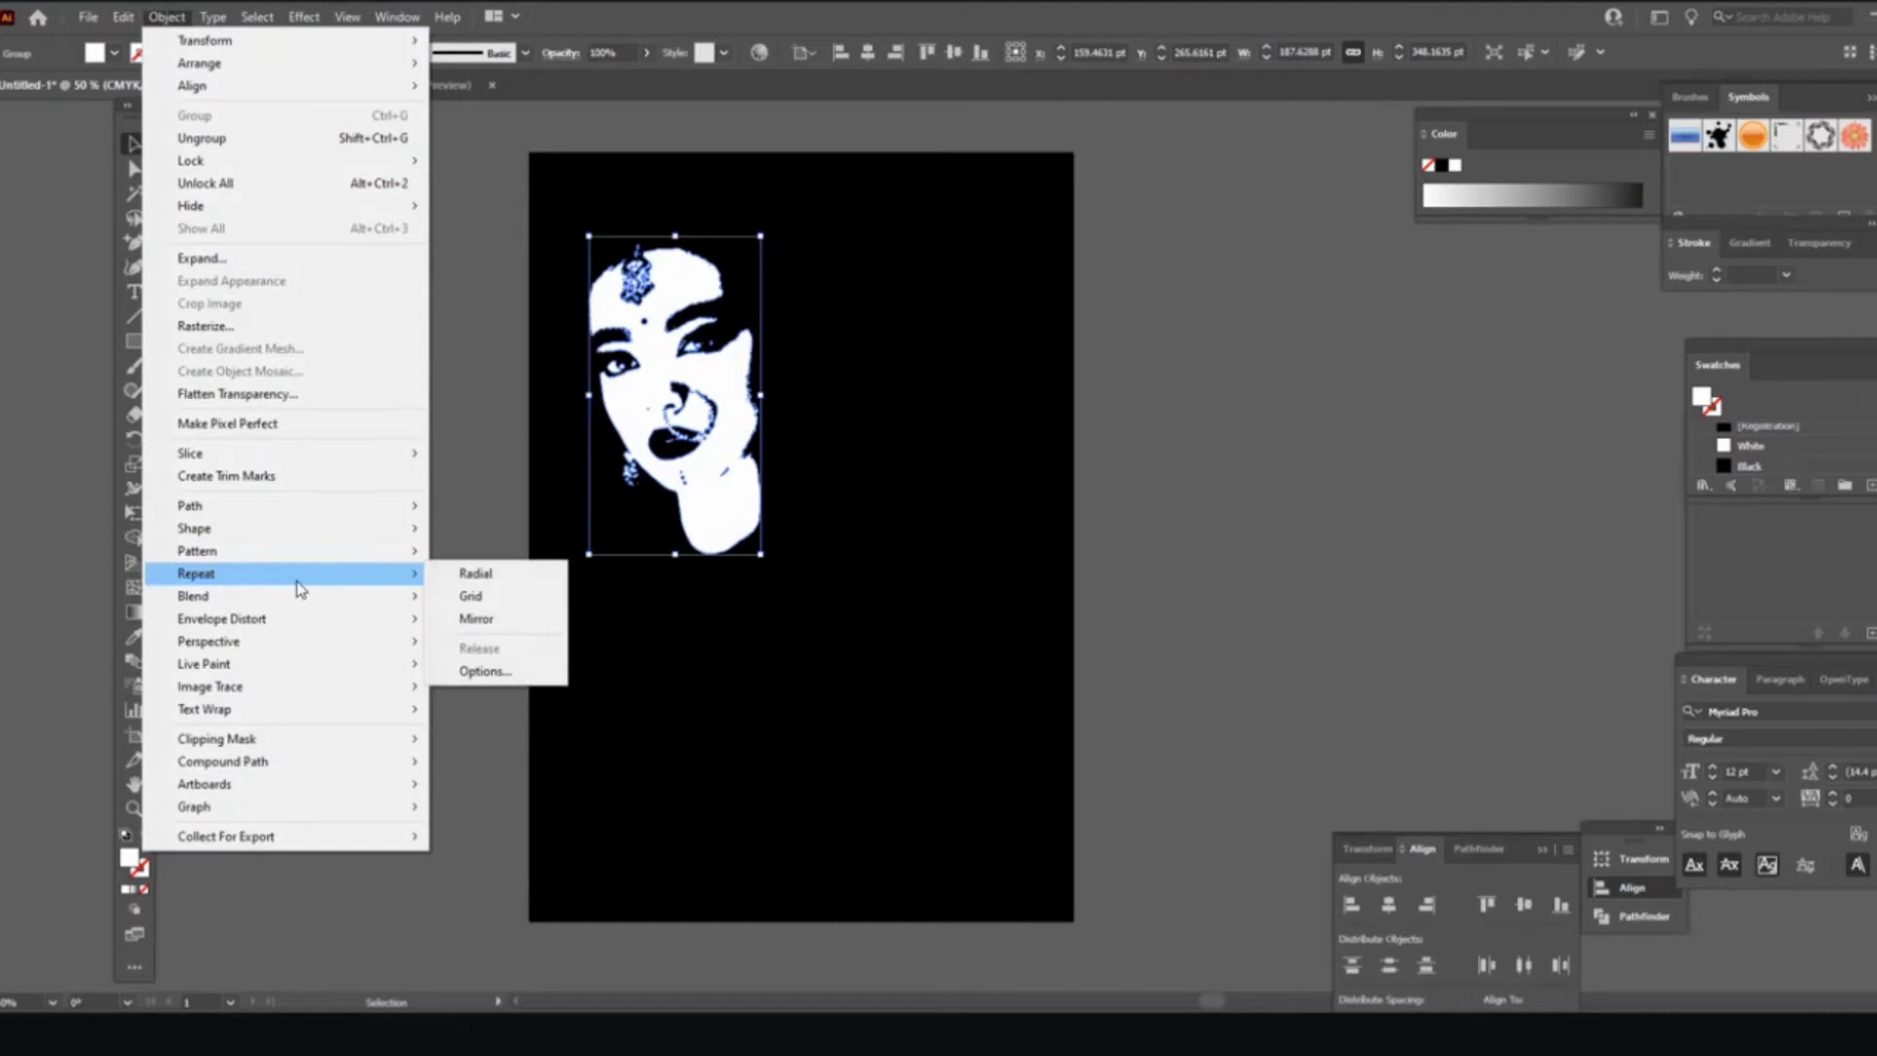
pyautogui.click(460, 604)
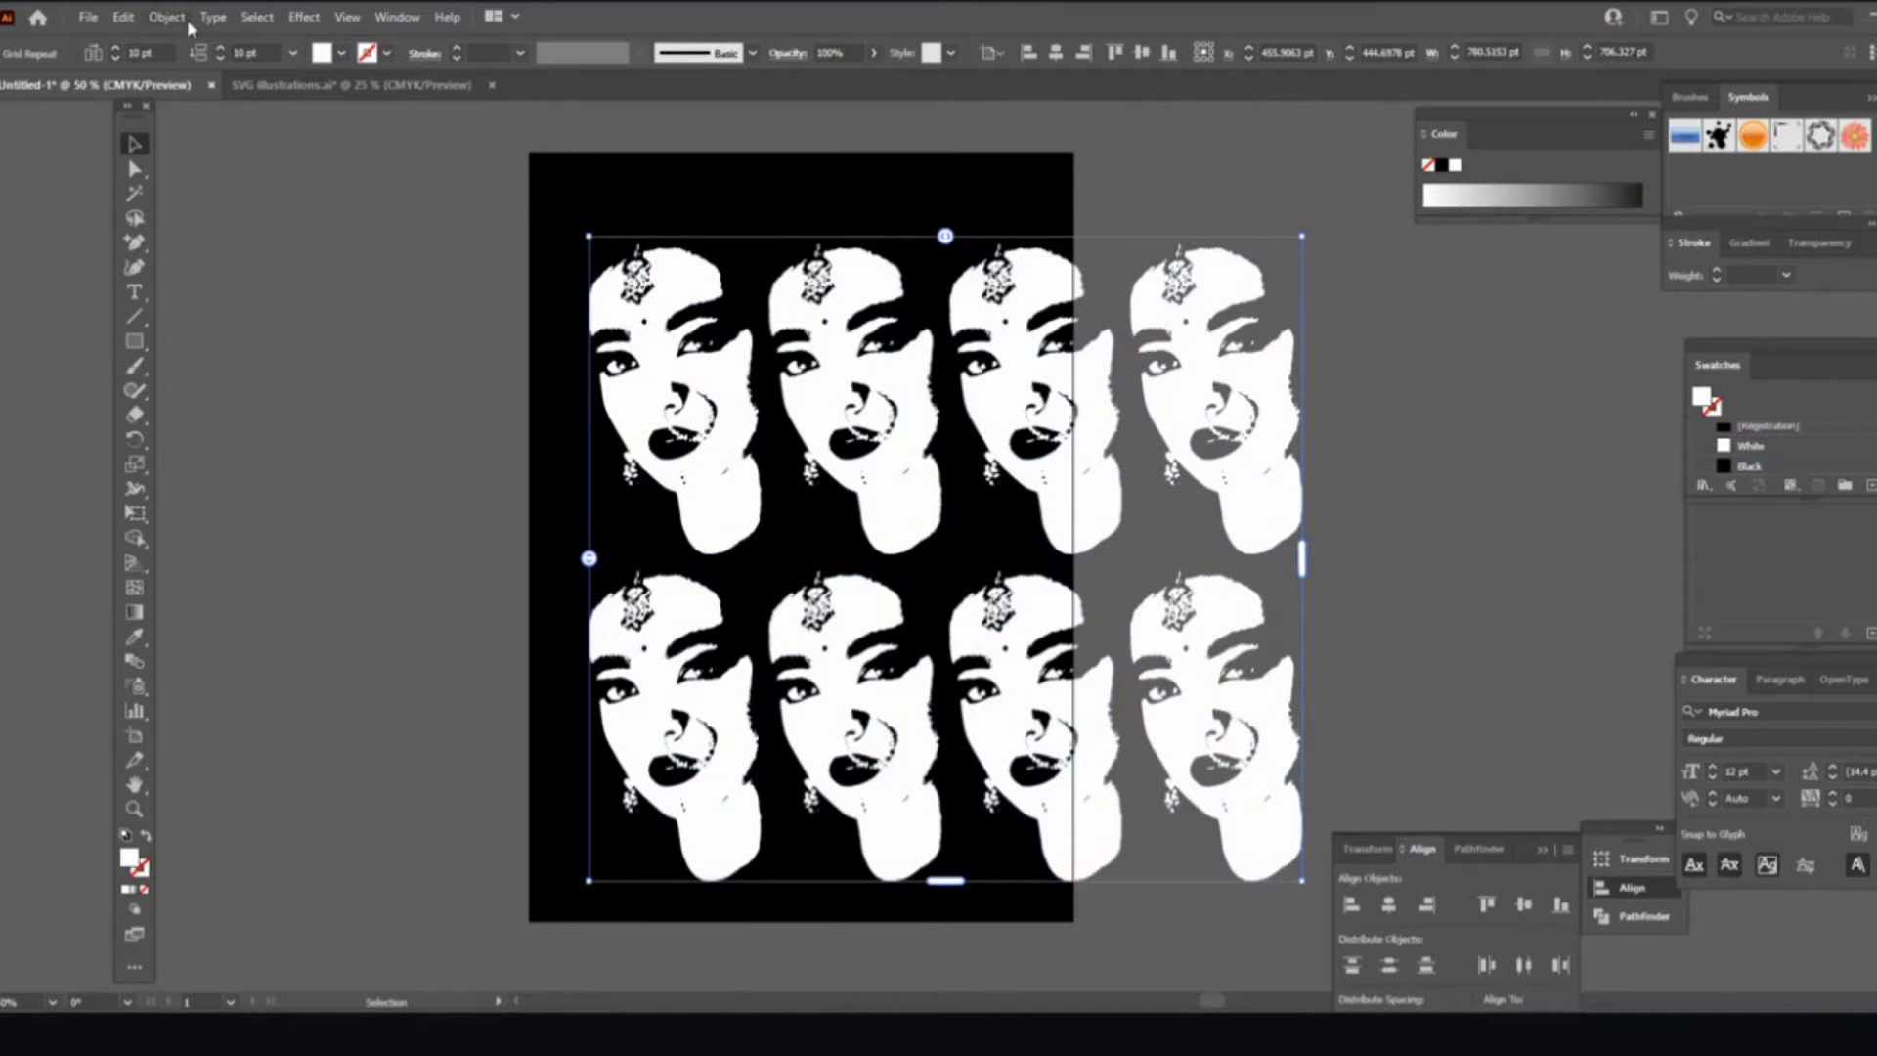
# Step: Paste a copy of the face grid onto the right pasteboard, then narrow the original to two columns
pyautogui.click(125, 17)
pyautogui.click(189, 122)
pyautogui.click(125, 17)
pyautogui.click(186, 138)
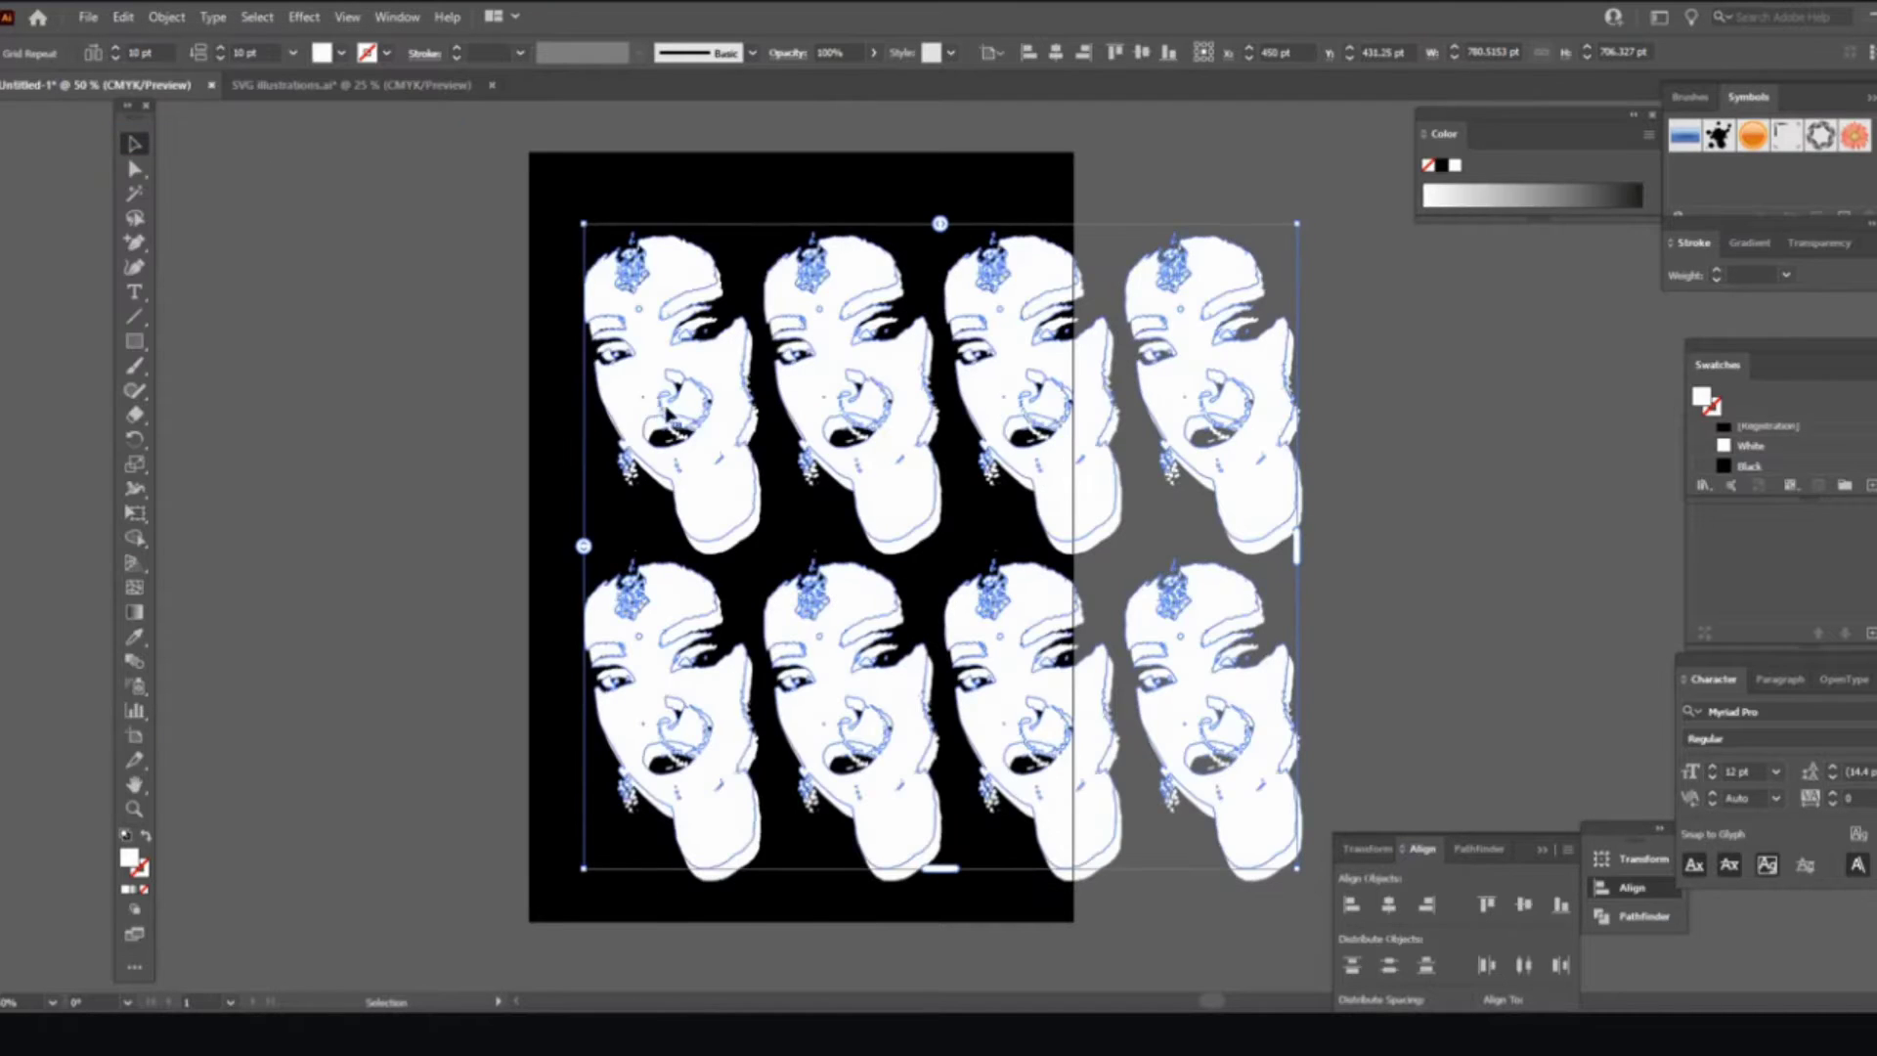
pyautogui.moveTo(938, 393); pyautogui.dragTo(1391, 409)
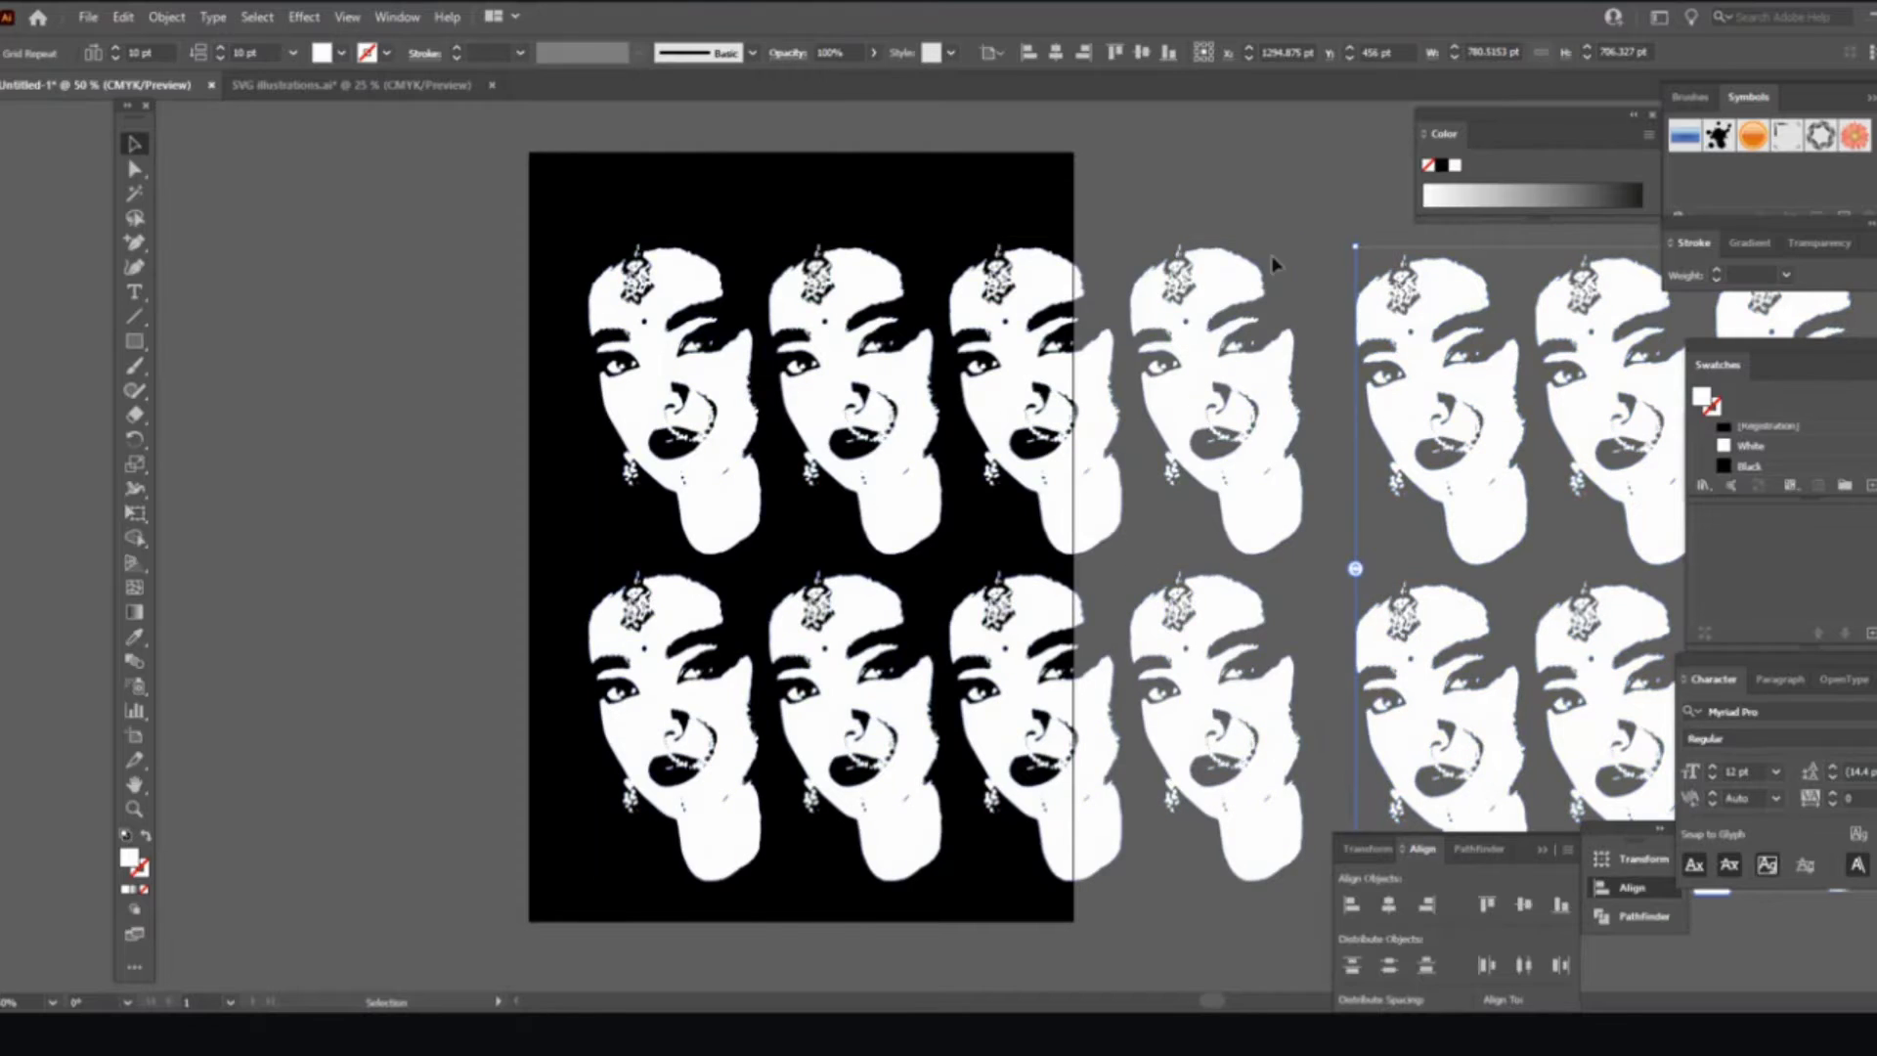
pyautogui.click(1103, 380)
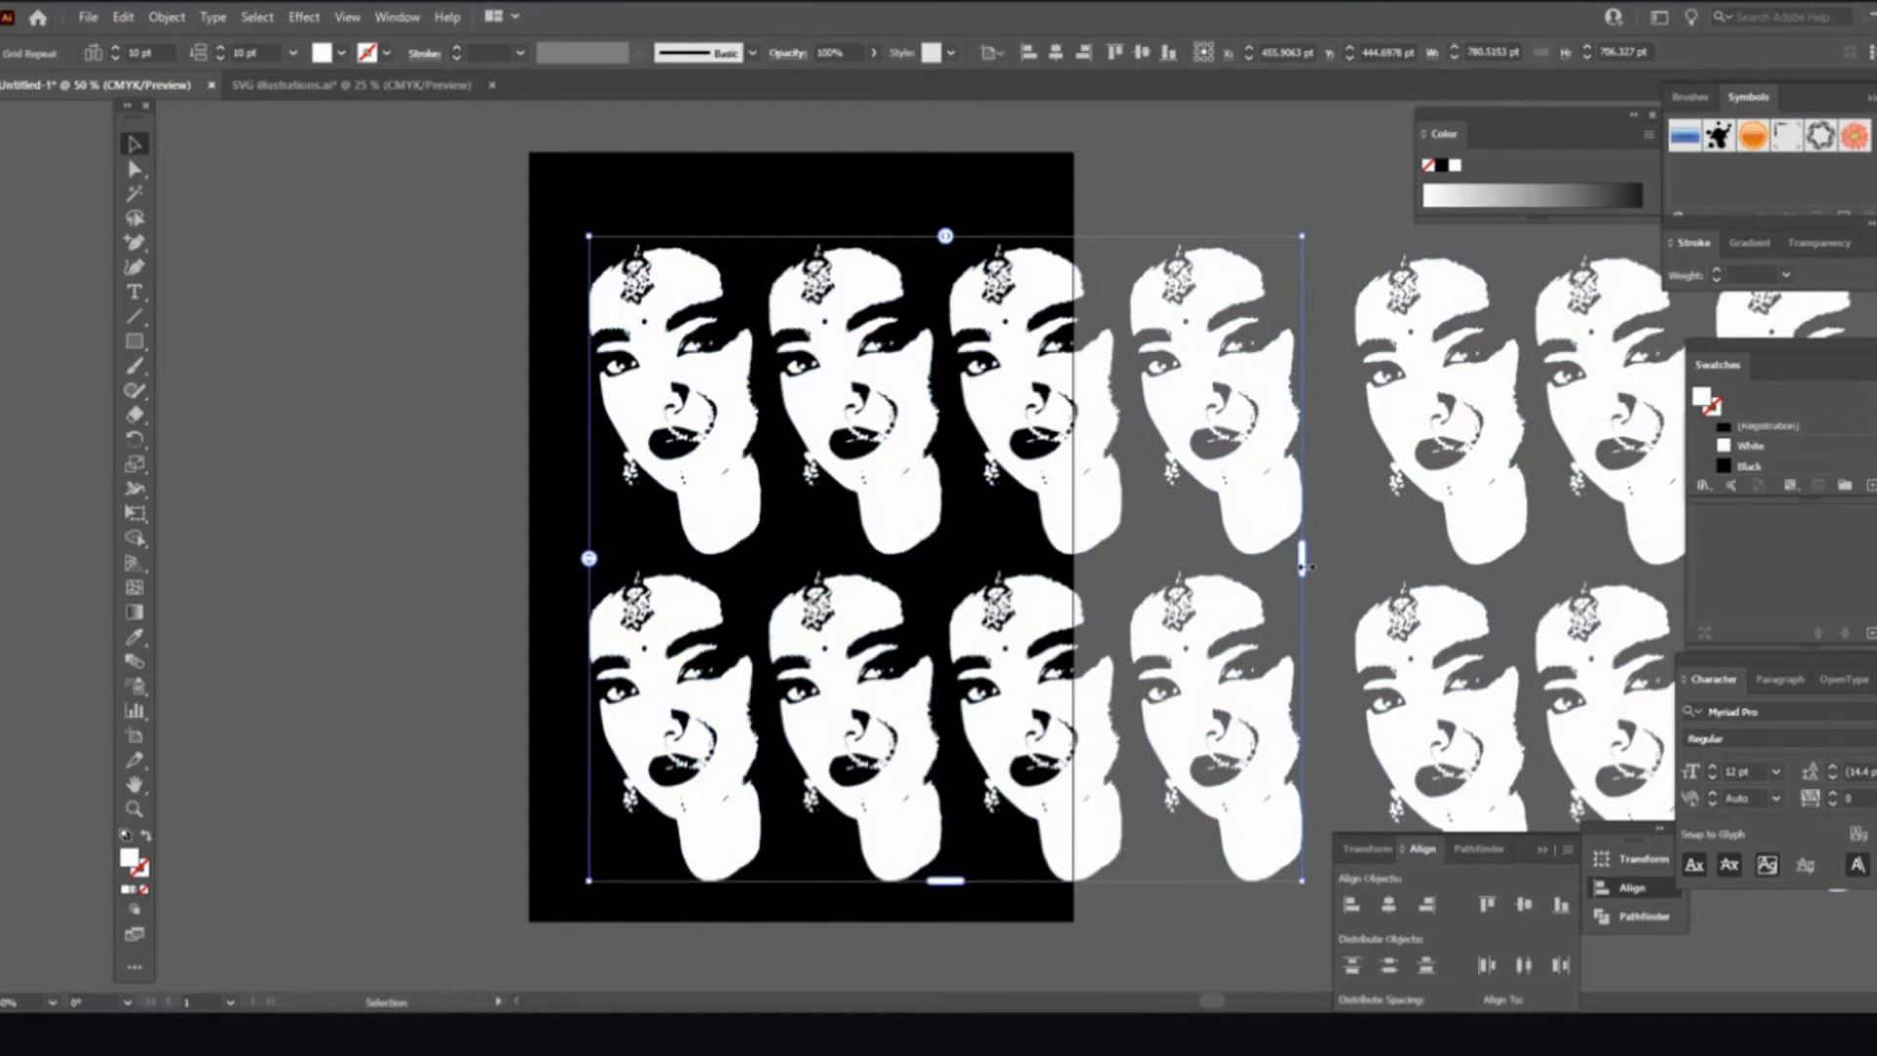
pyautogui.moveTo(1311, 567); pyautogui.dragTo(949, 571)
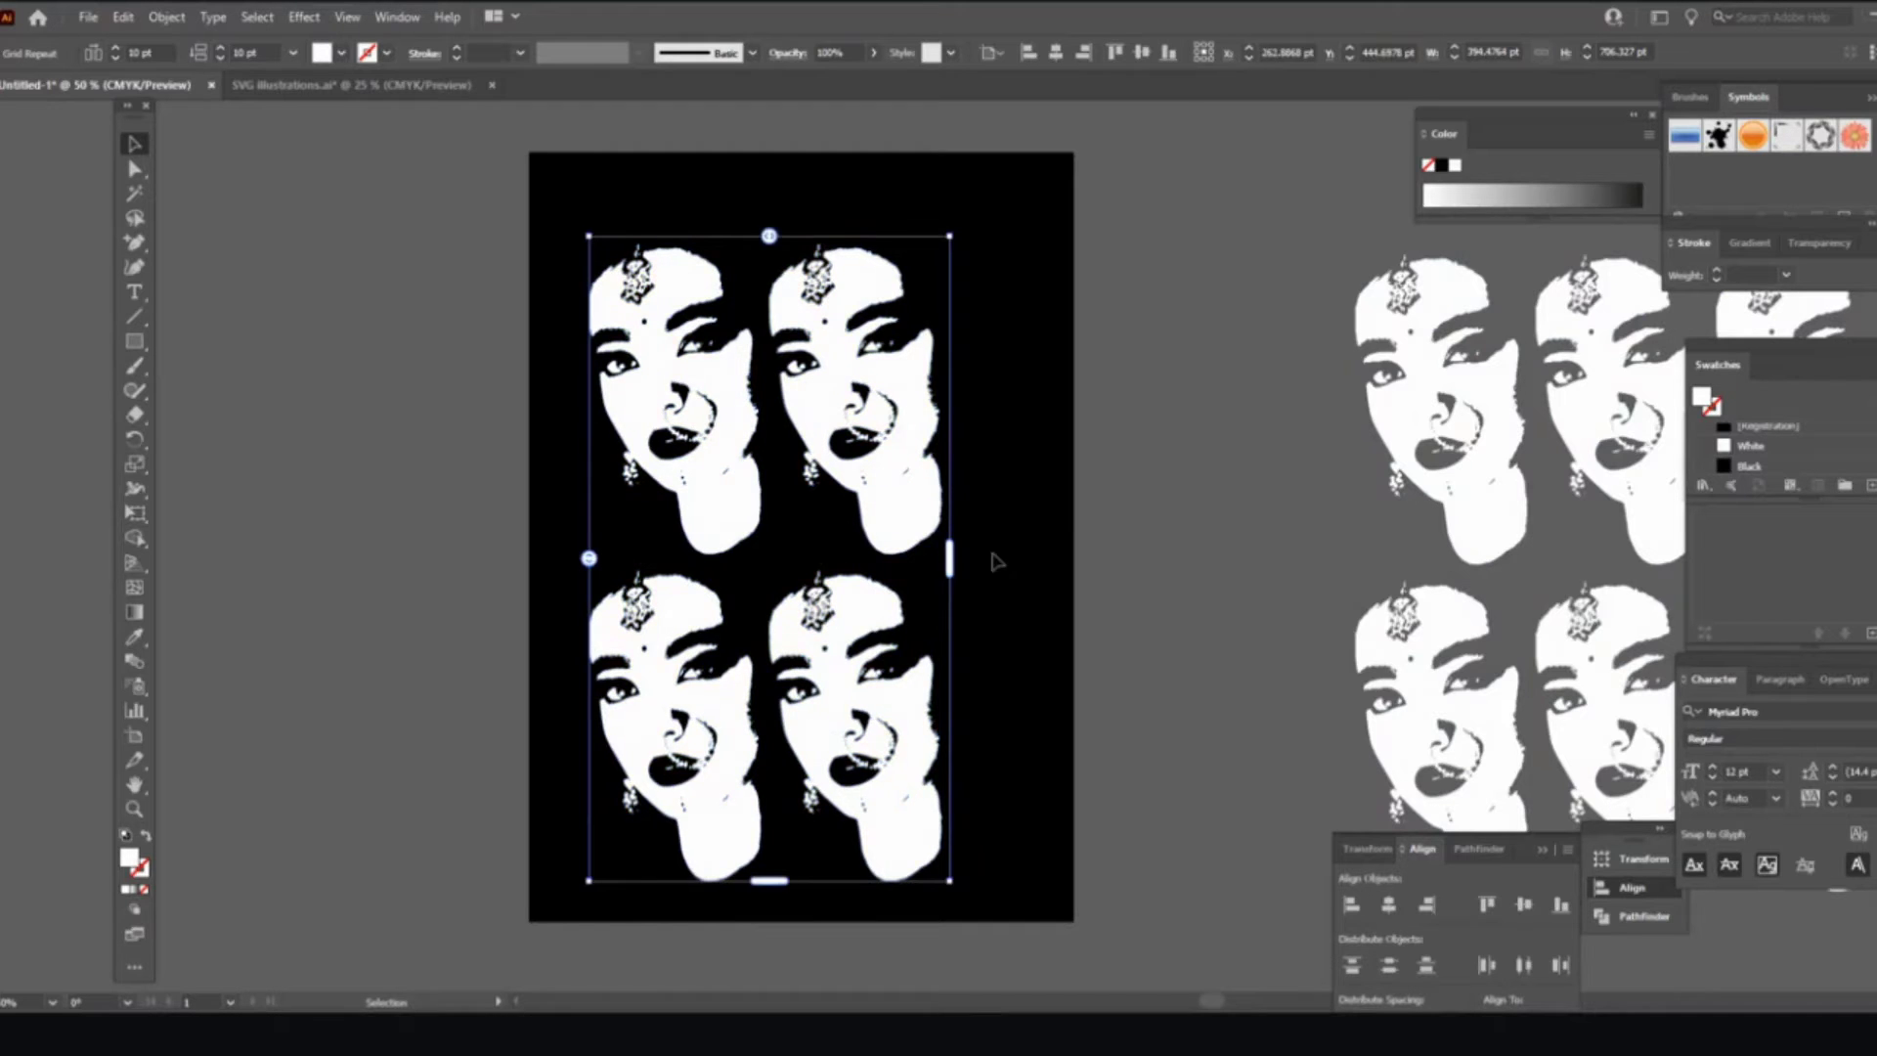
# Step: Widen the horizontal spacing and right edge of the grid, then centre it horizontally and vertically
pyautogui.moveTo(790, 403); pyautogui.dragTo(823, 396)
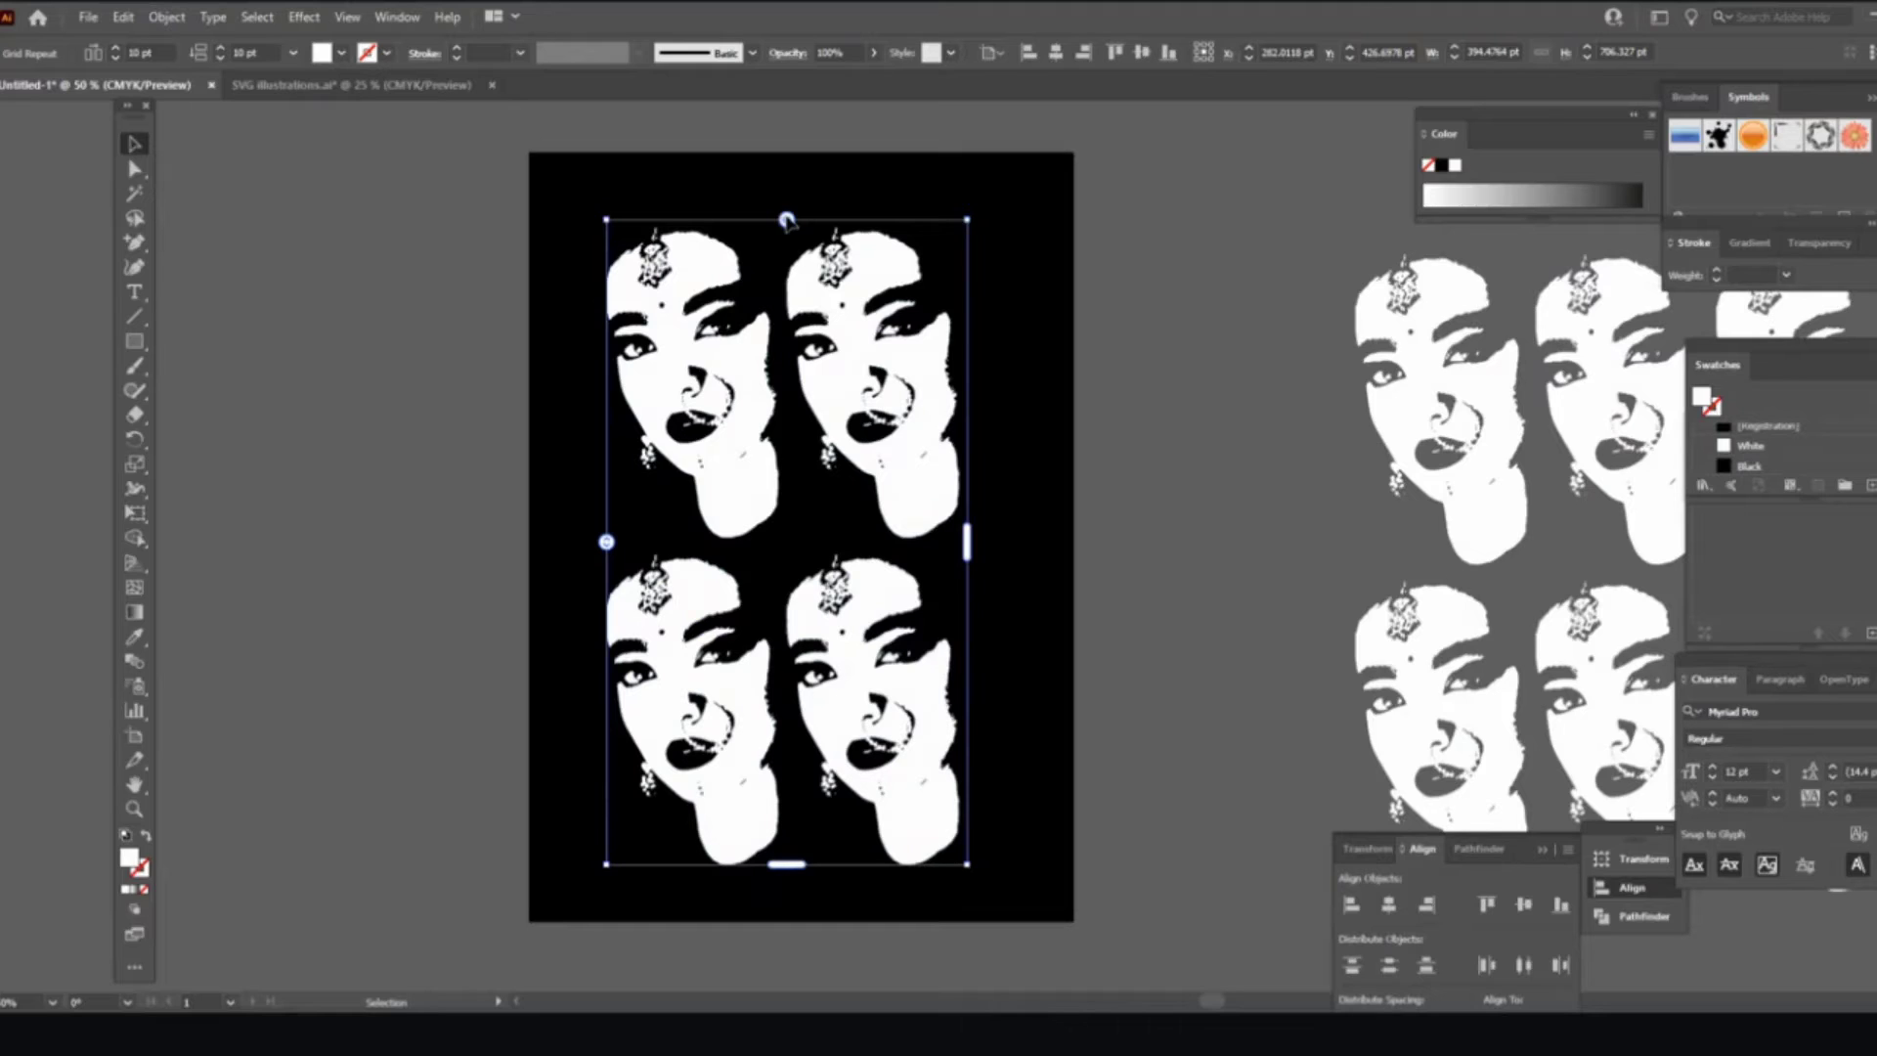
pyautogui.moveTo(787, 220); pyautogui.dragTo(831, 221)
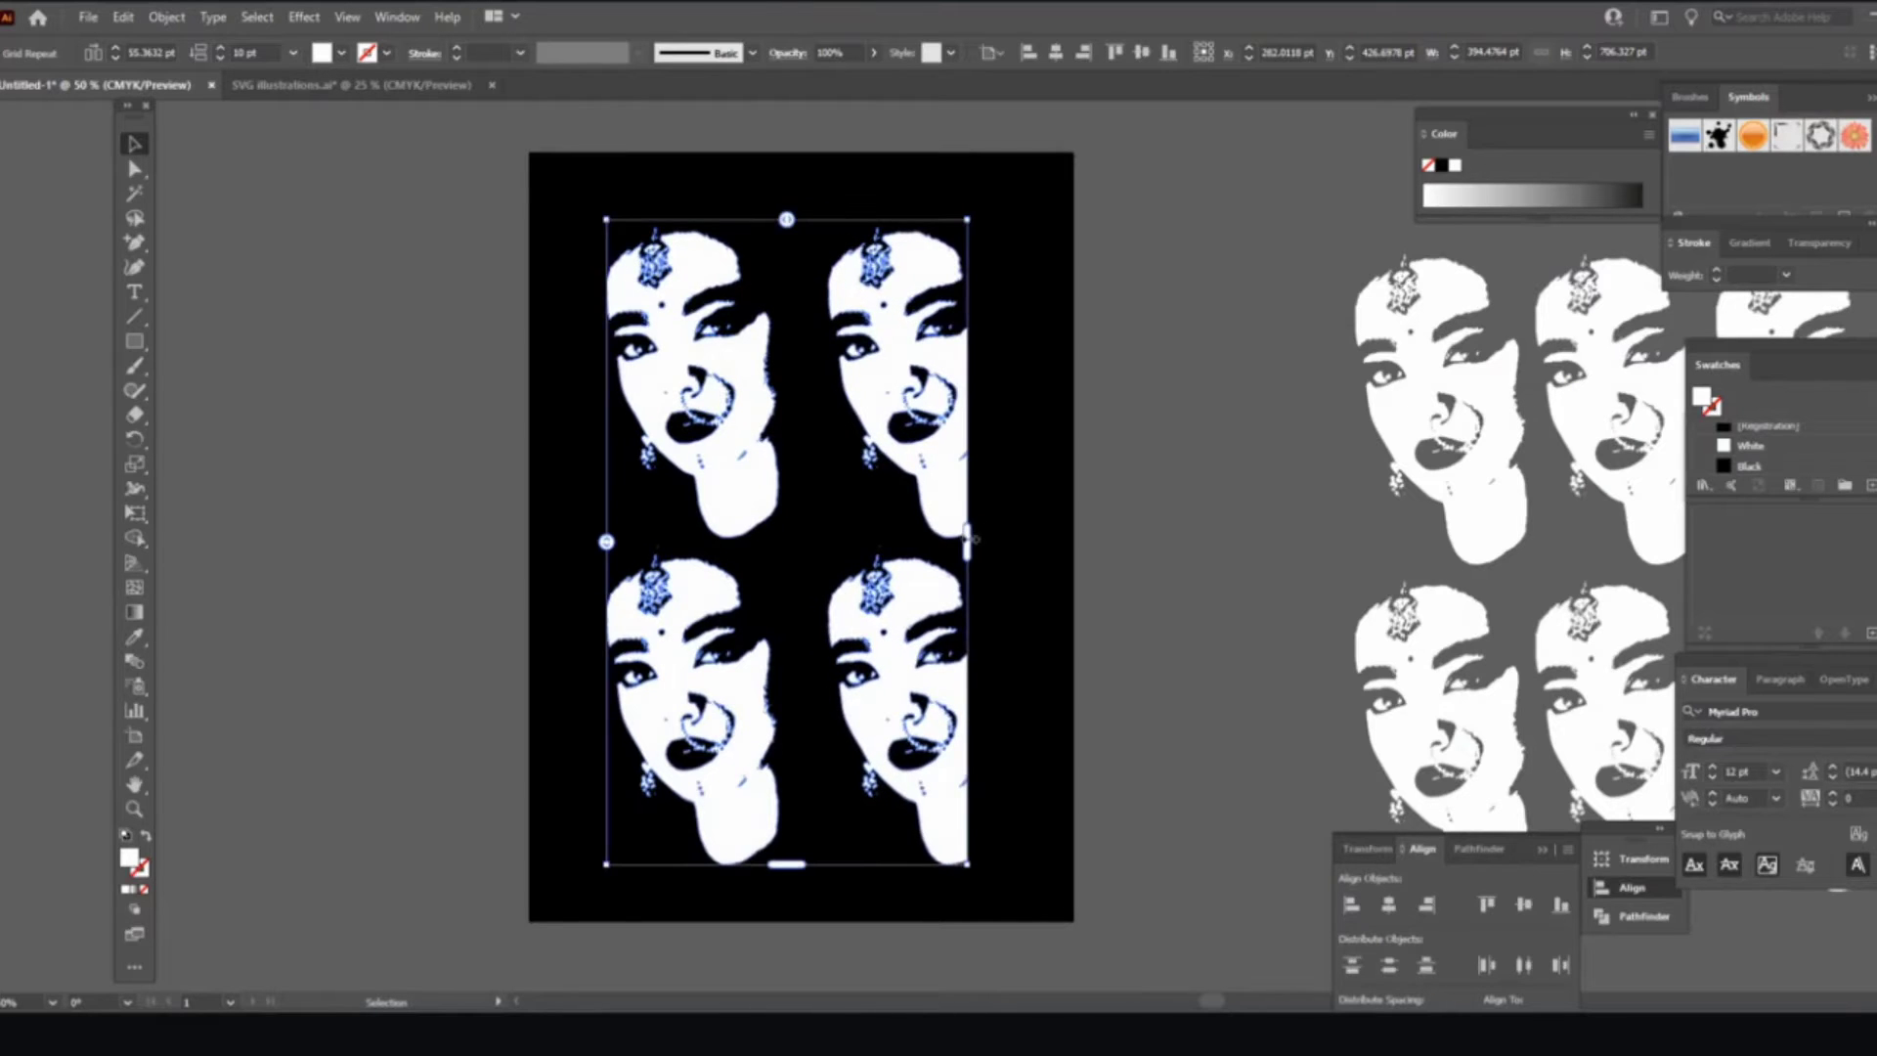
pyautogui.moveTo(966, 537); pyautogui.dragTo(1034, 547)
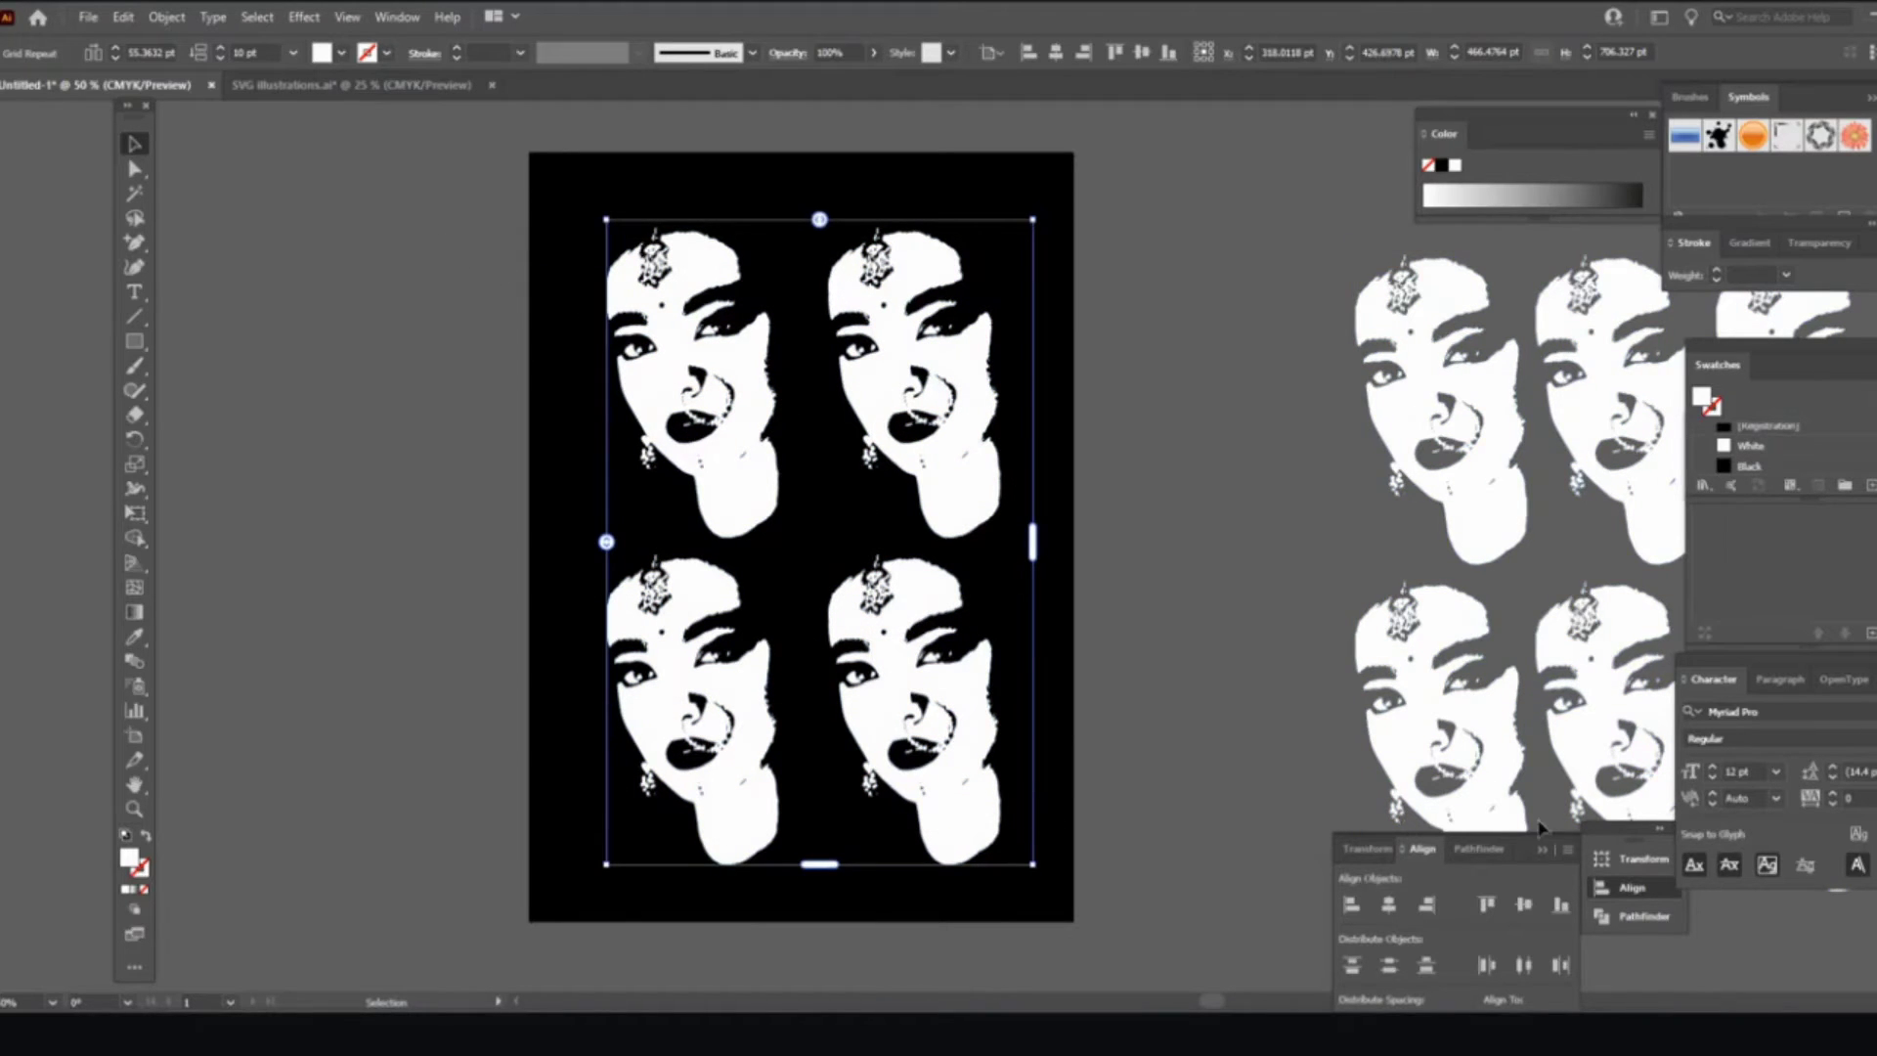
pyautogui.click(1388, 904)
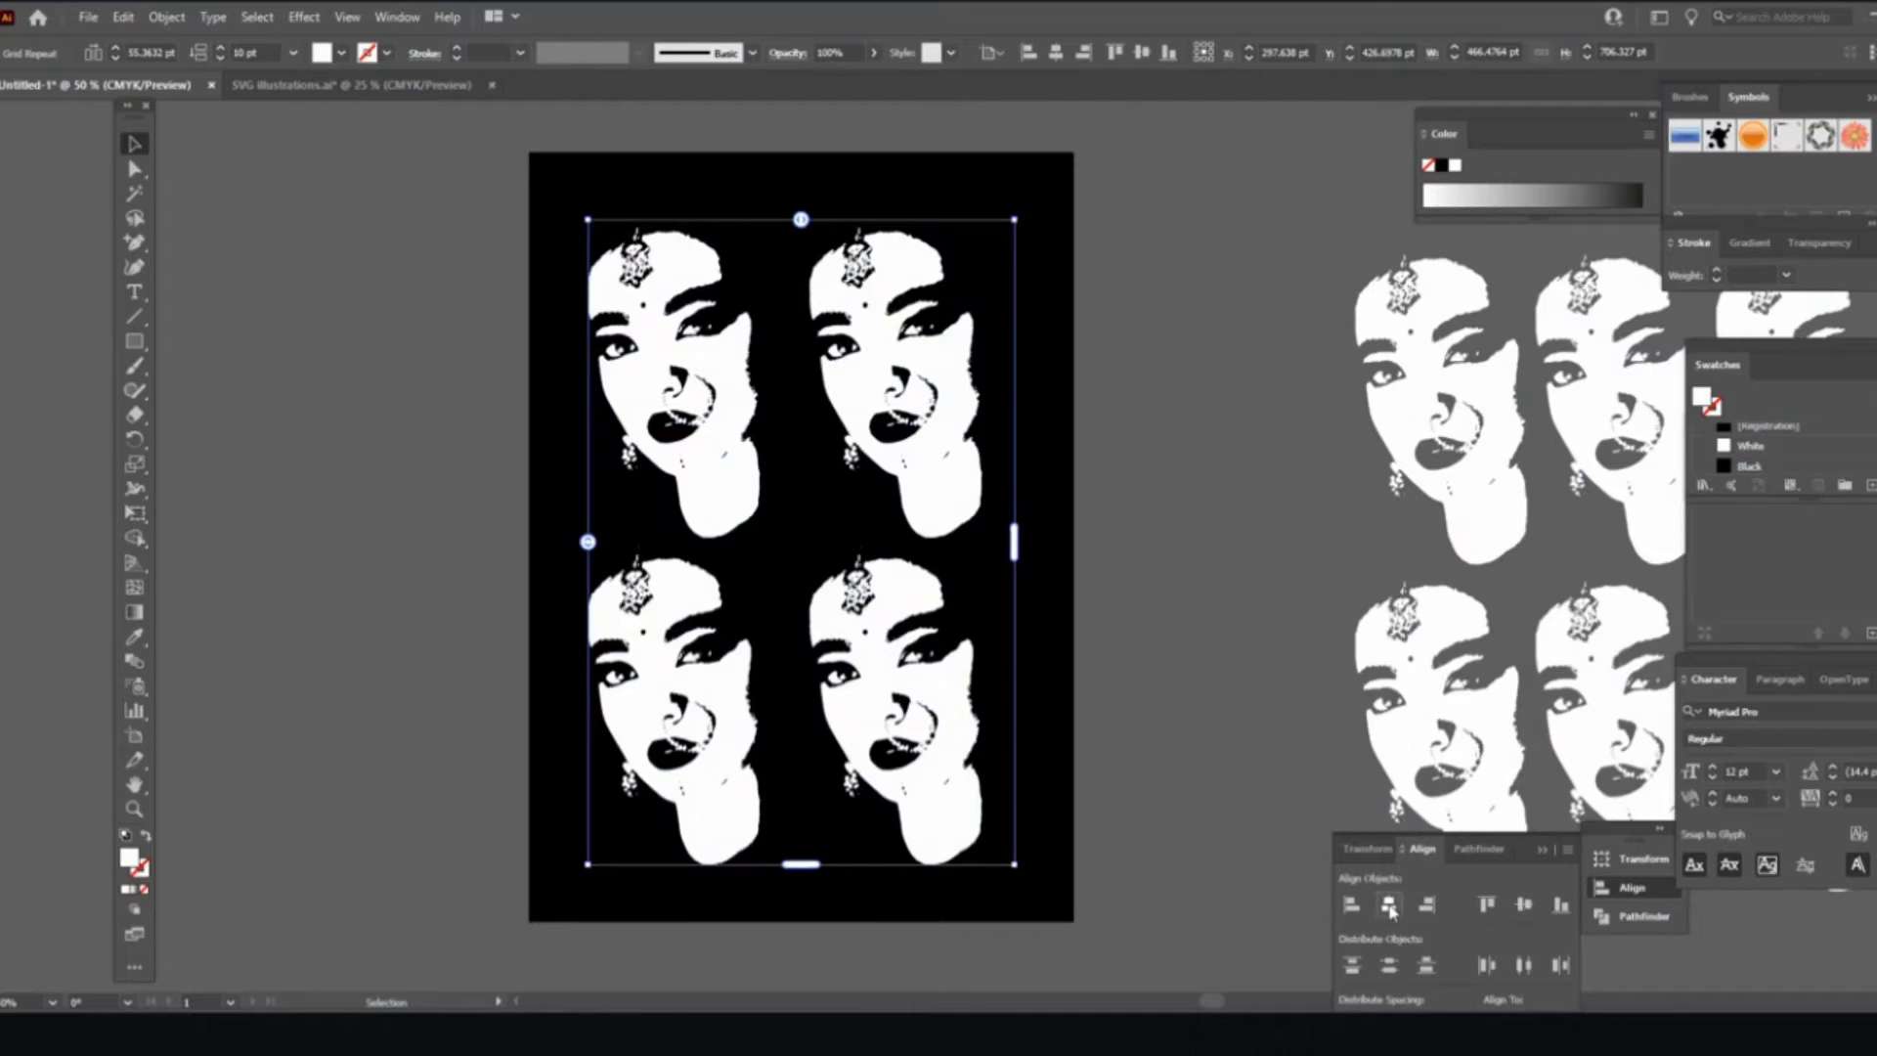
pyautogui.click(1523, 907)
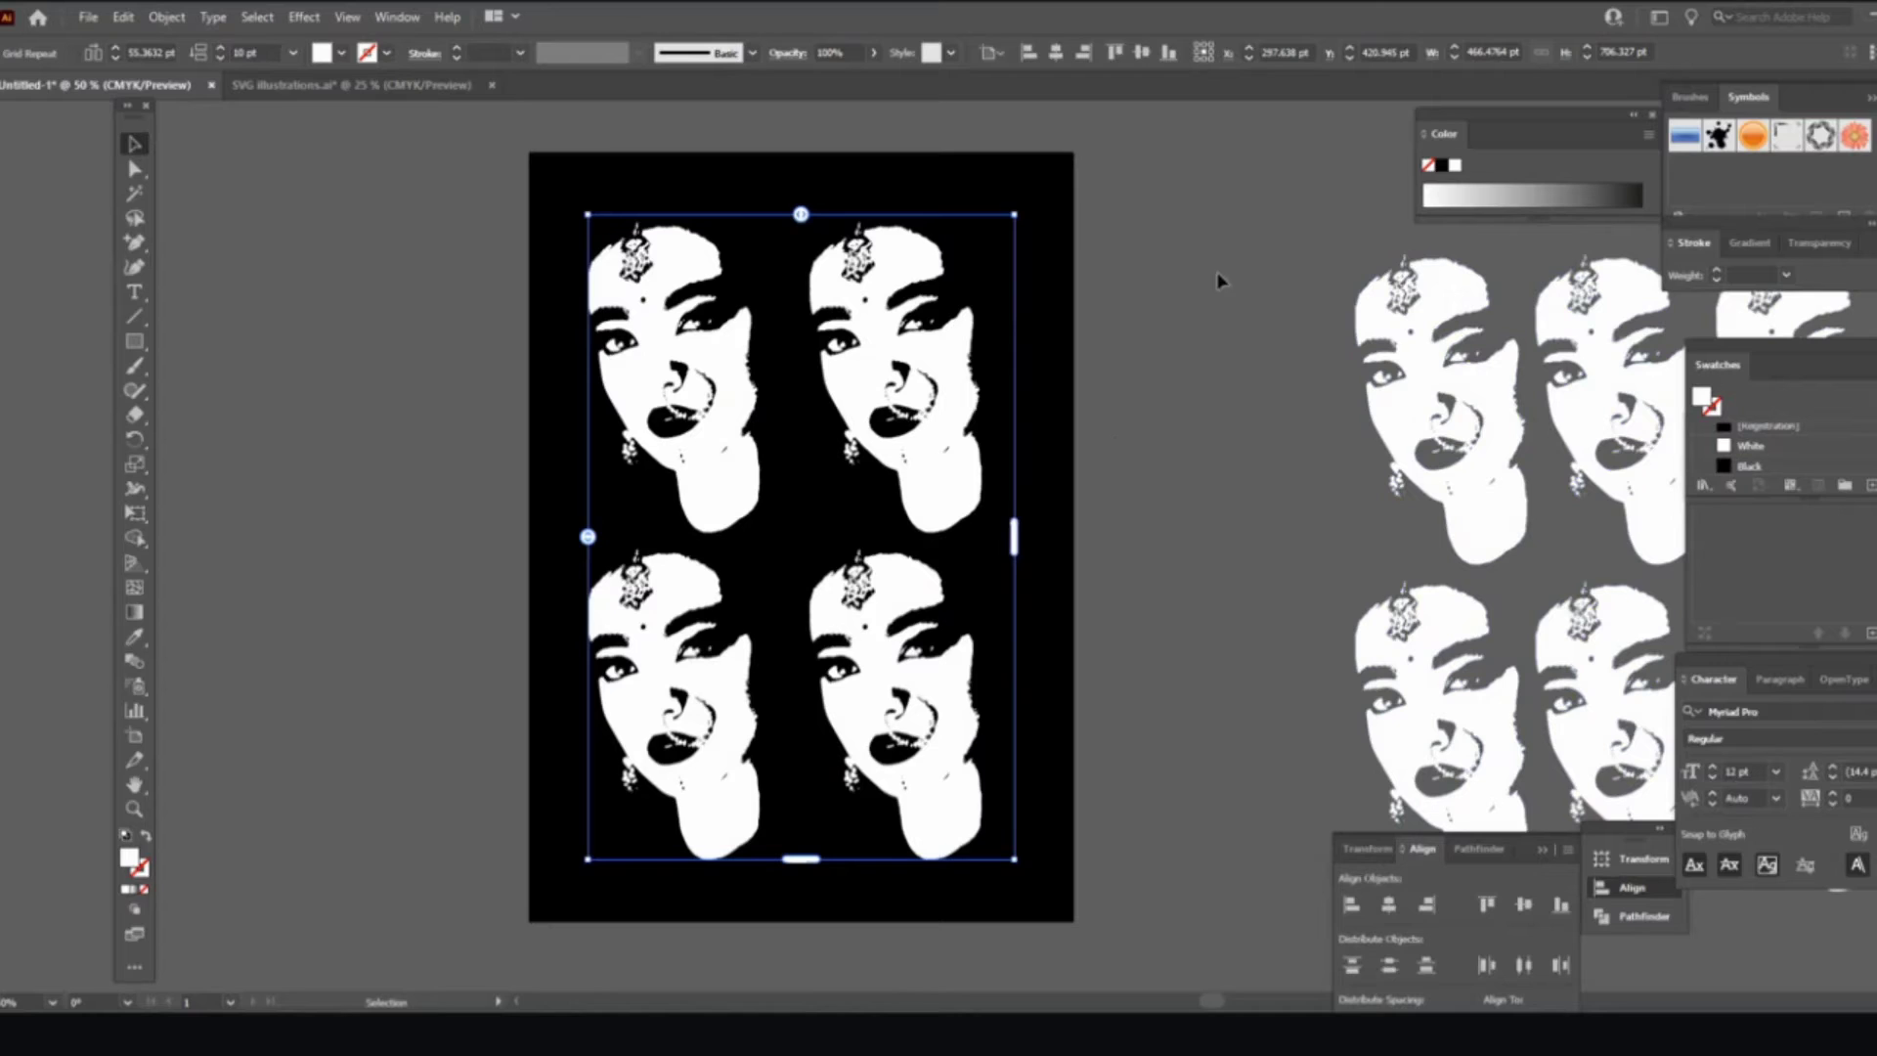
# Step: Deselect the grid and toggle the Align panel off and back on
pyautogui.click(1166, 182)
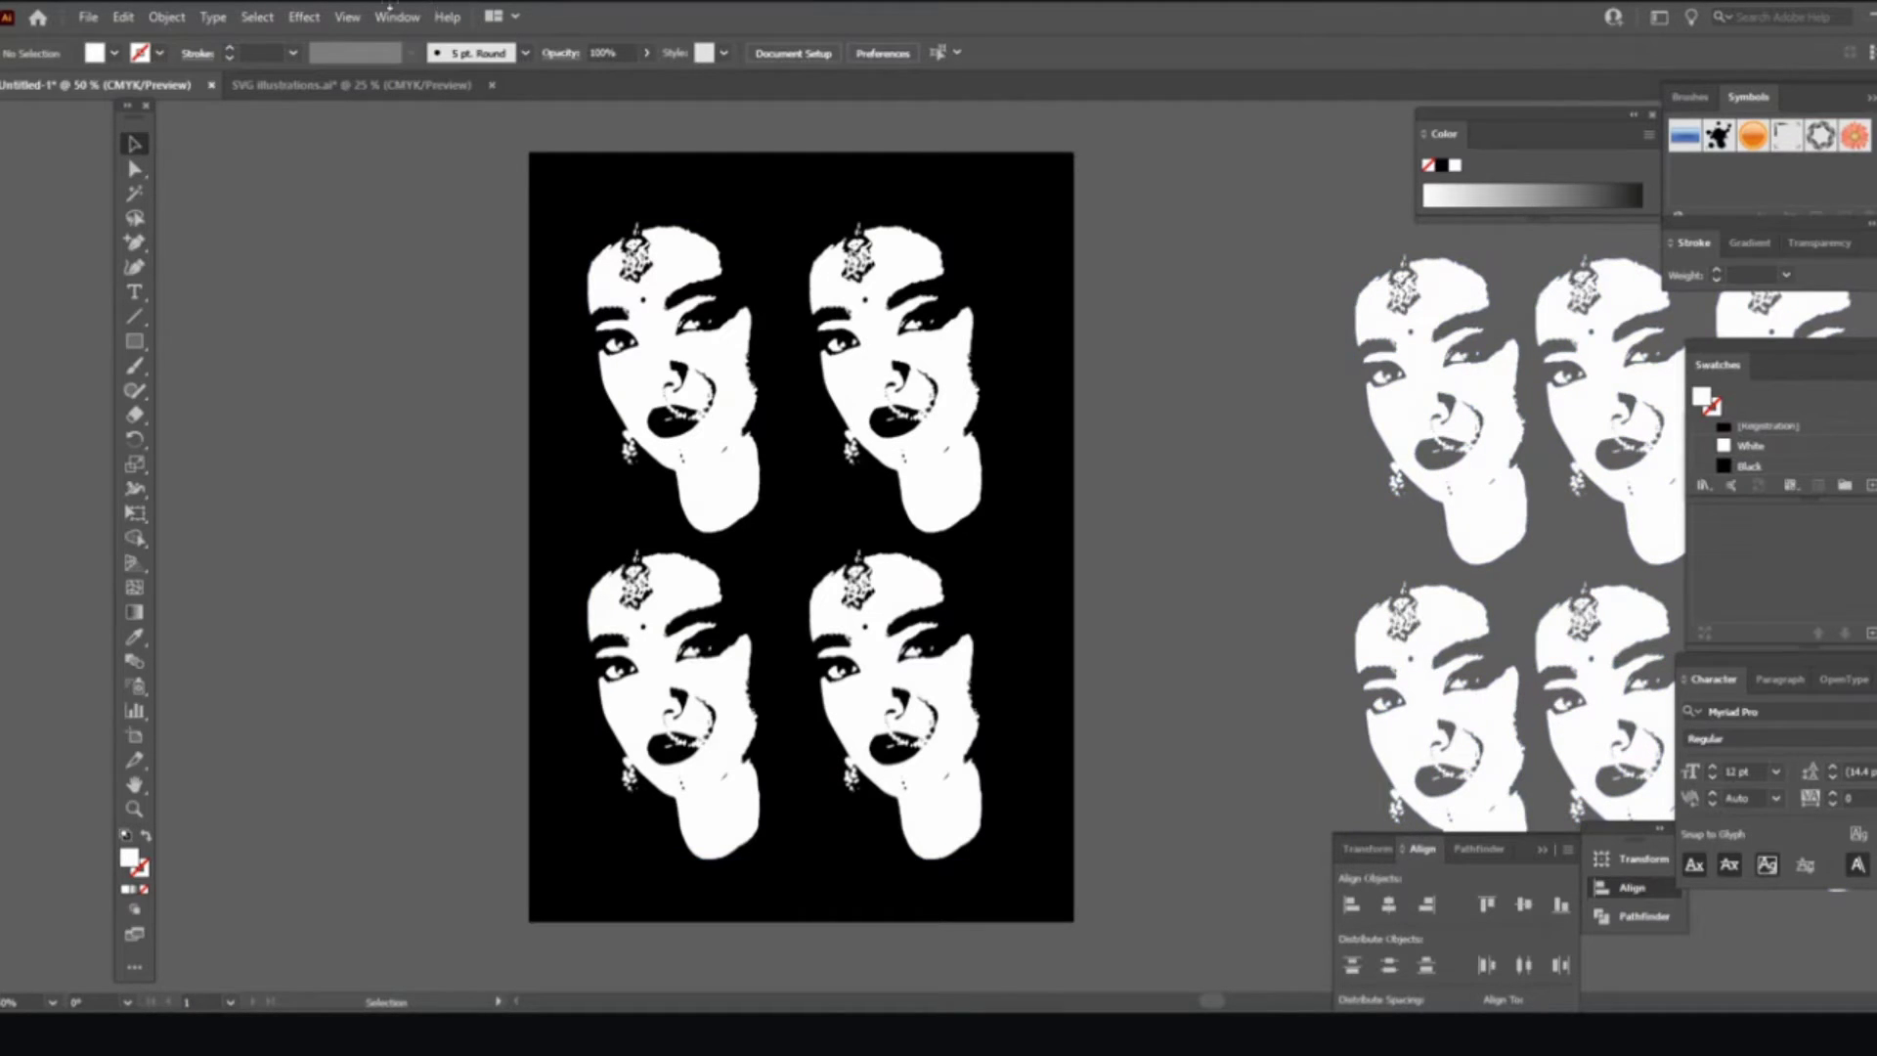
pyautogui.click(401, 24)
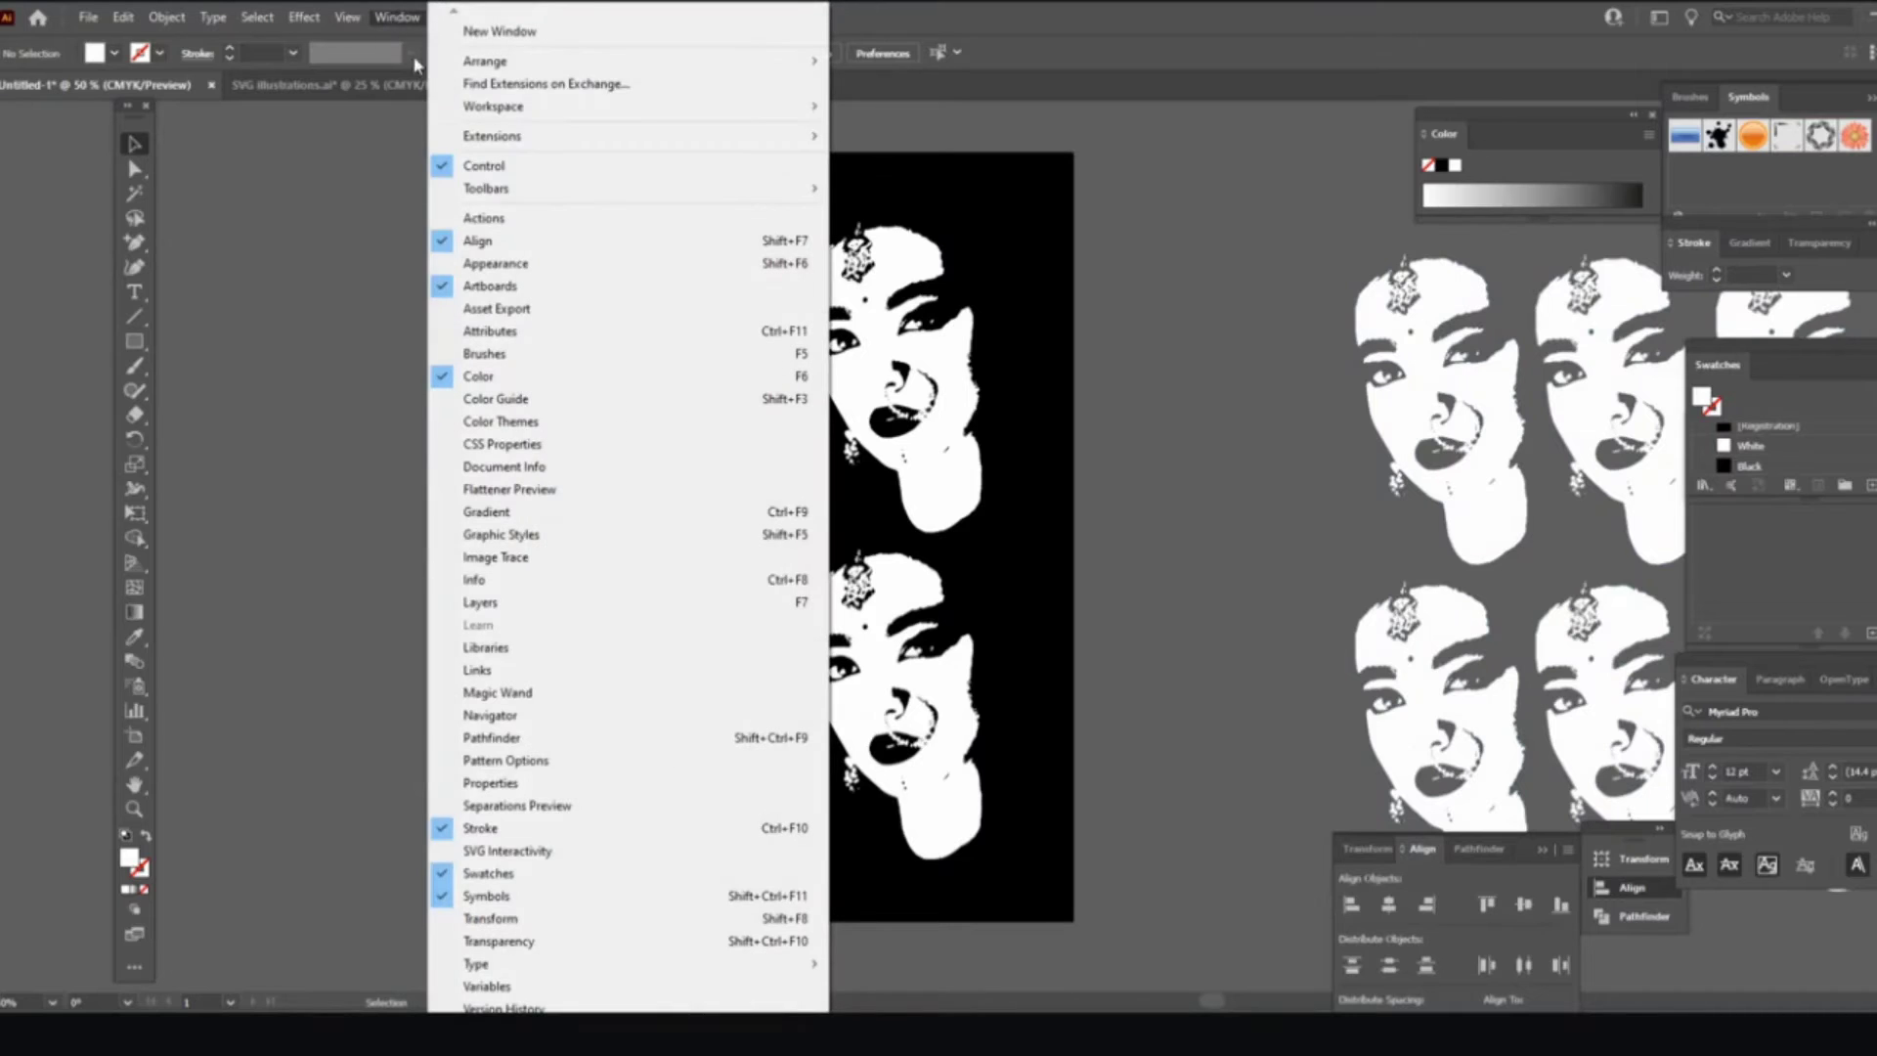
pyautogui.click(510, 252)
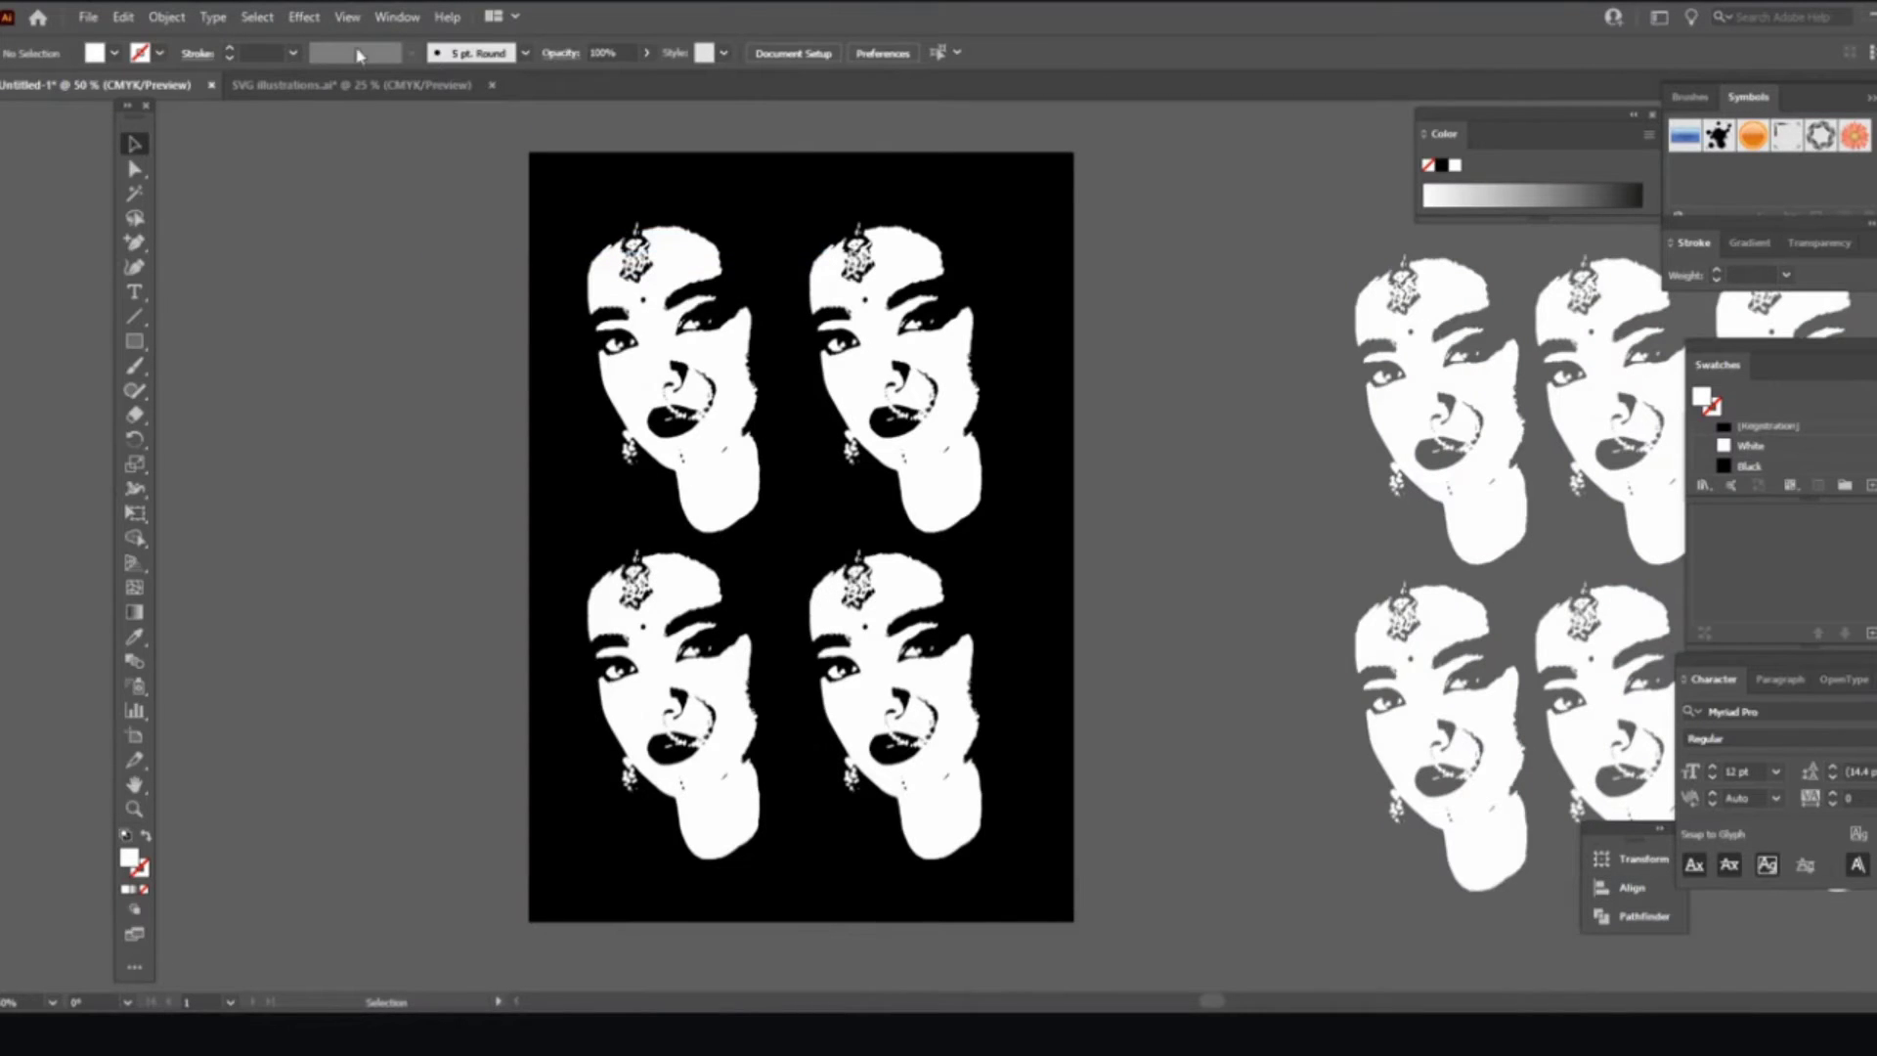
pyautogui.click(383, 25)
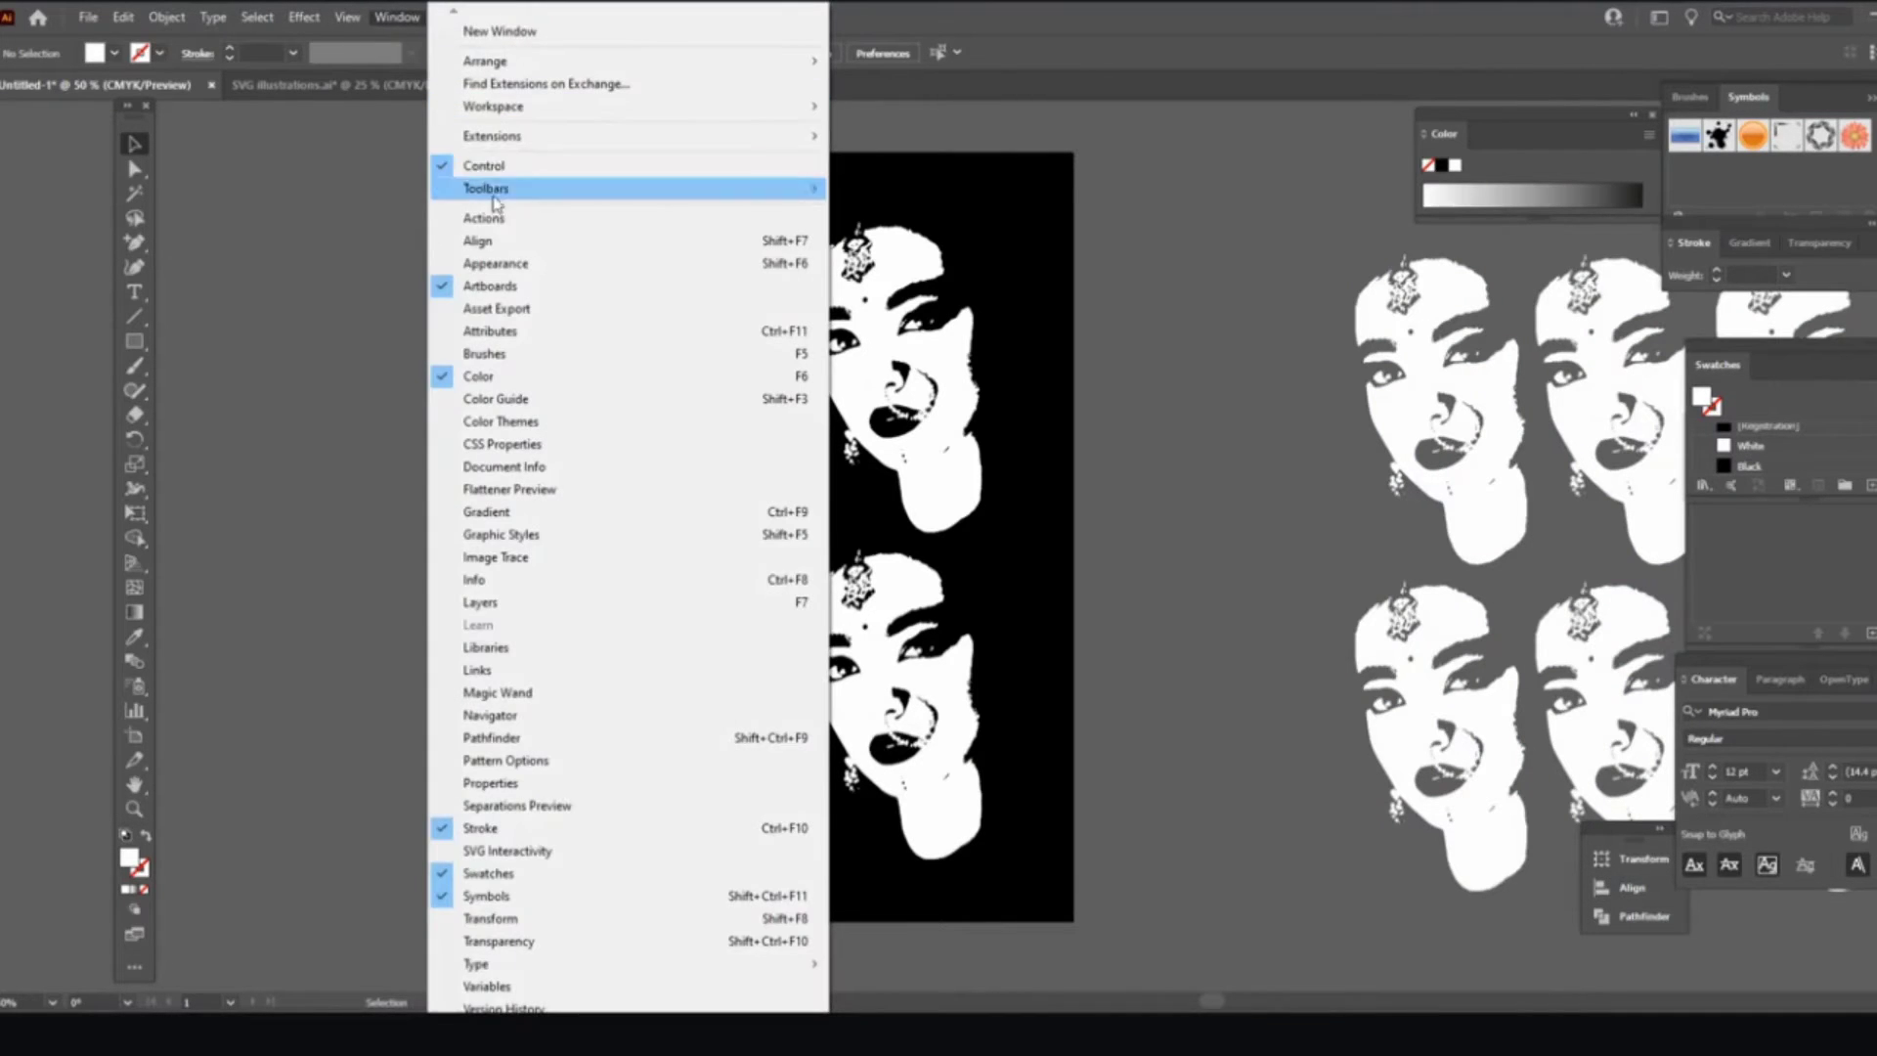
pyautogui.click(489, 241)
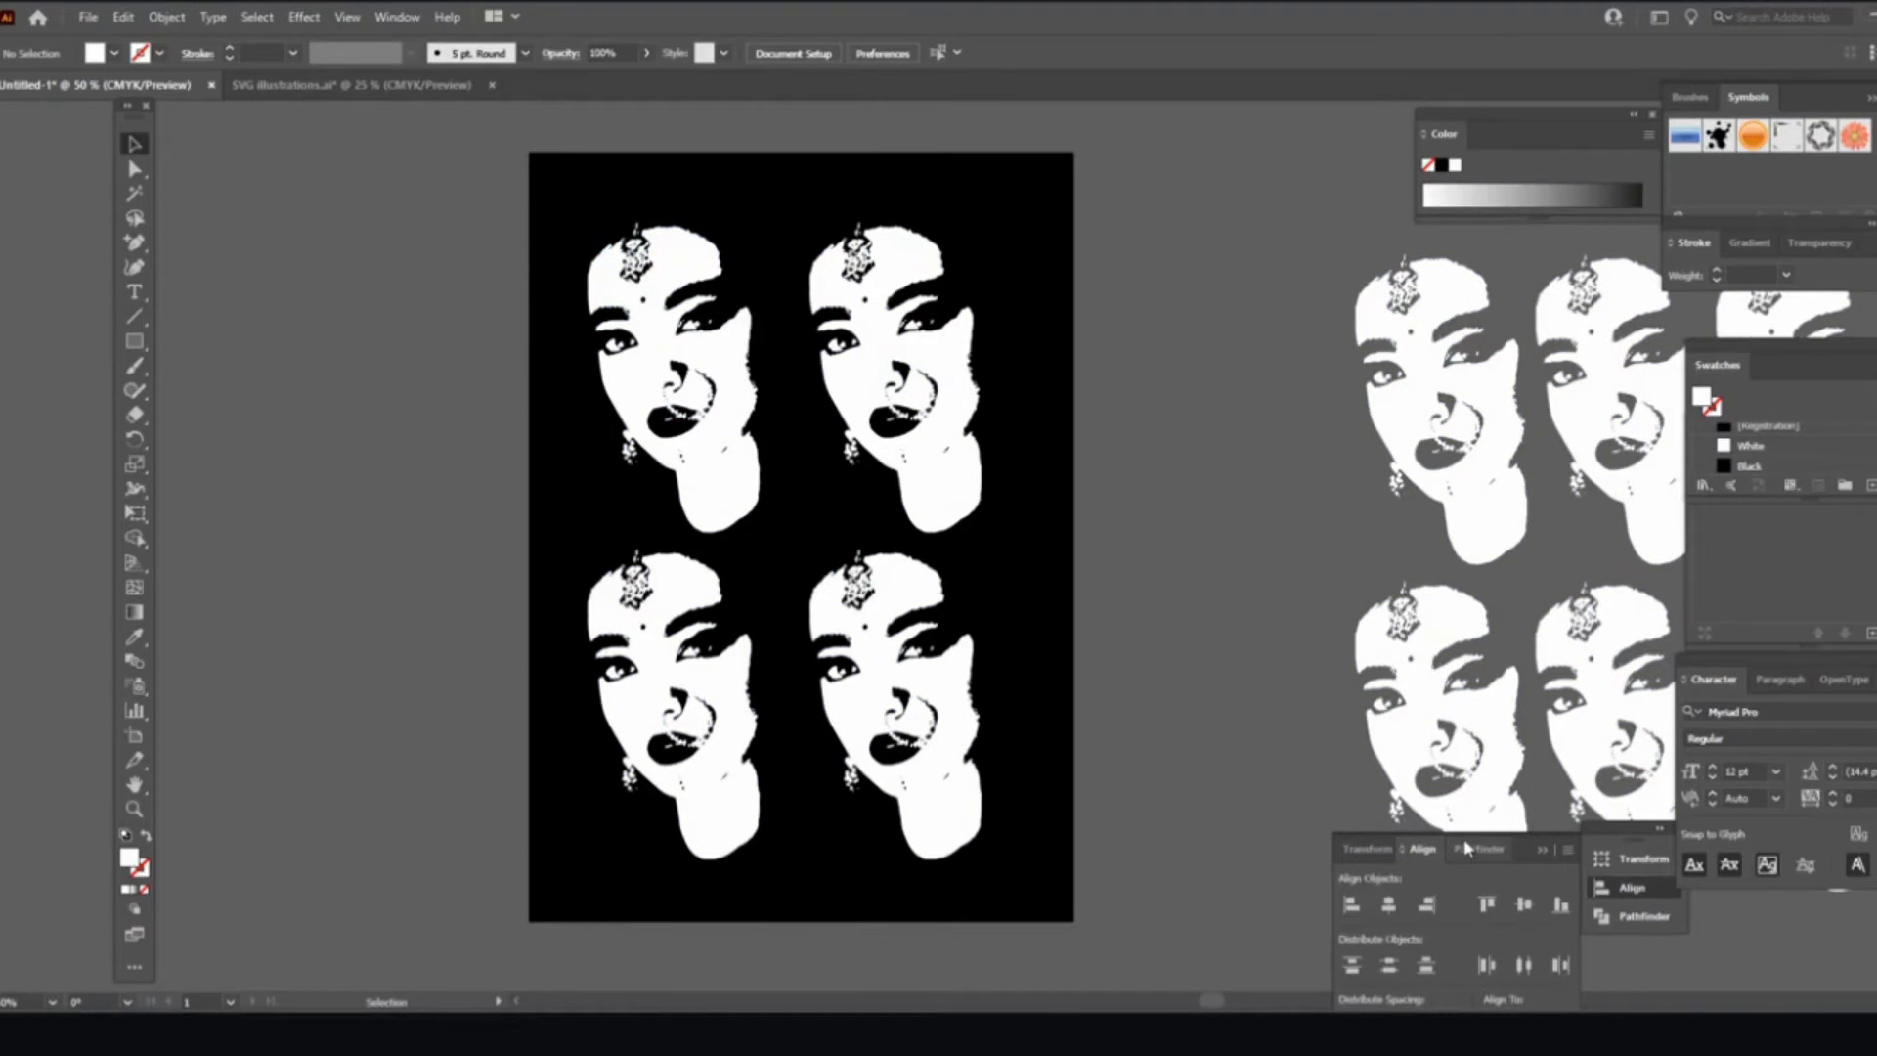
# Step: Nudge the face grid, close the torn-off Transform panel, and float Align beside the artboard
pyautogui.moveTo(1461, 839); pyautogui.dragTo(1444, 795)
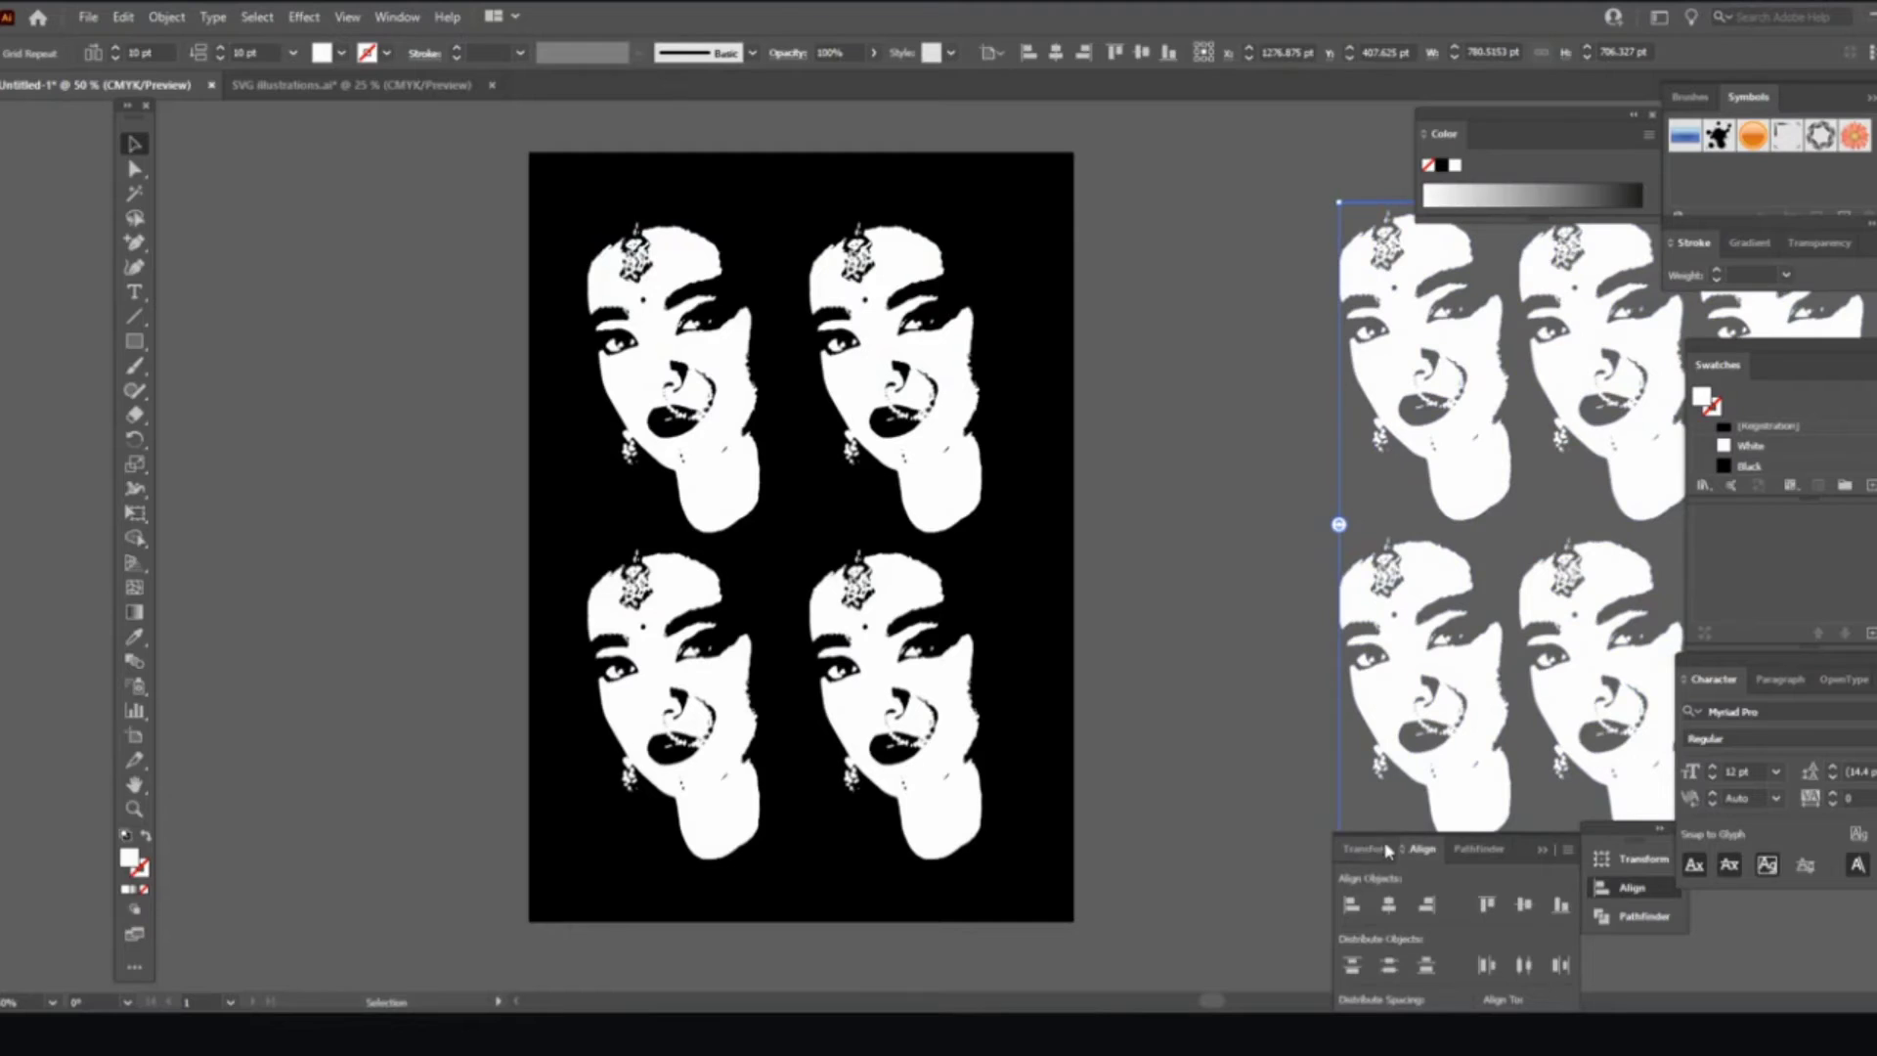
pyautogui.moveTo(1367, 848); pyautogui.dragTo(1370, 622)
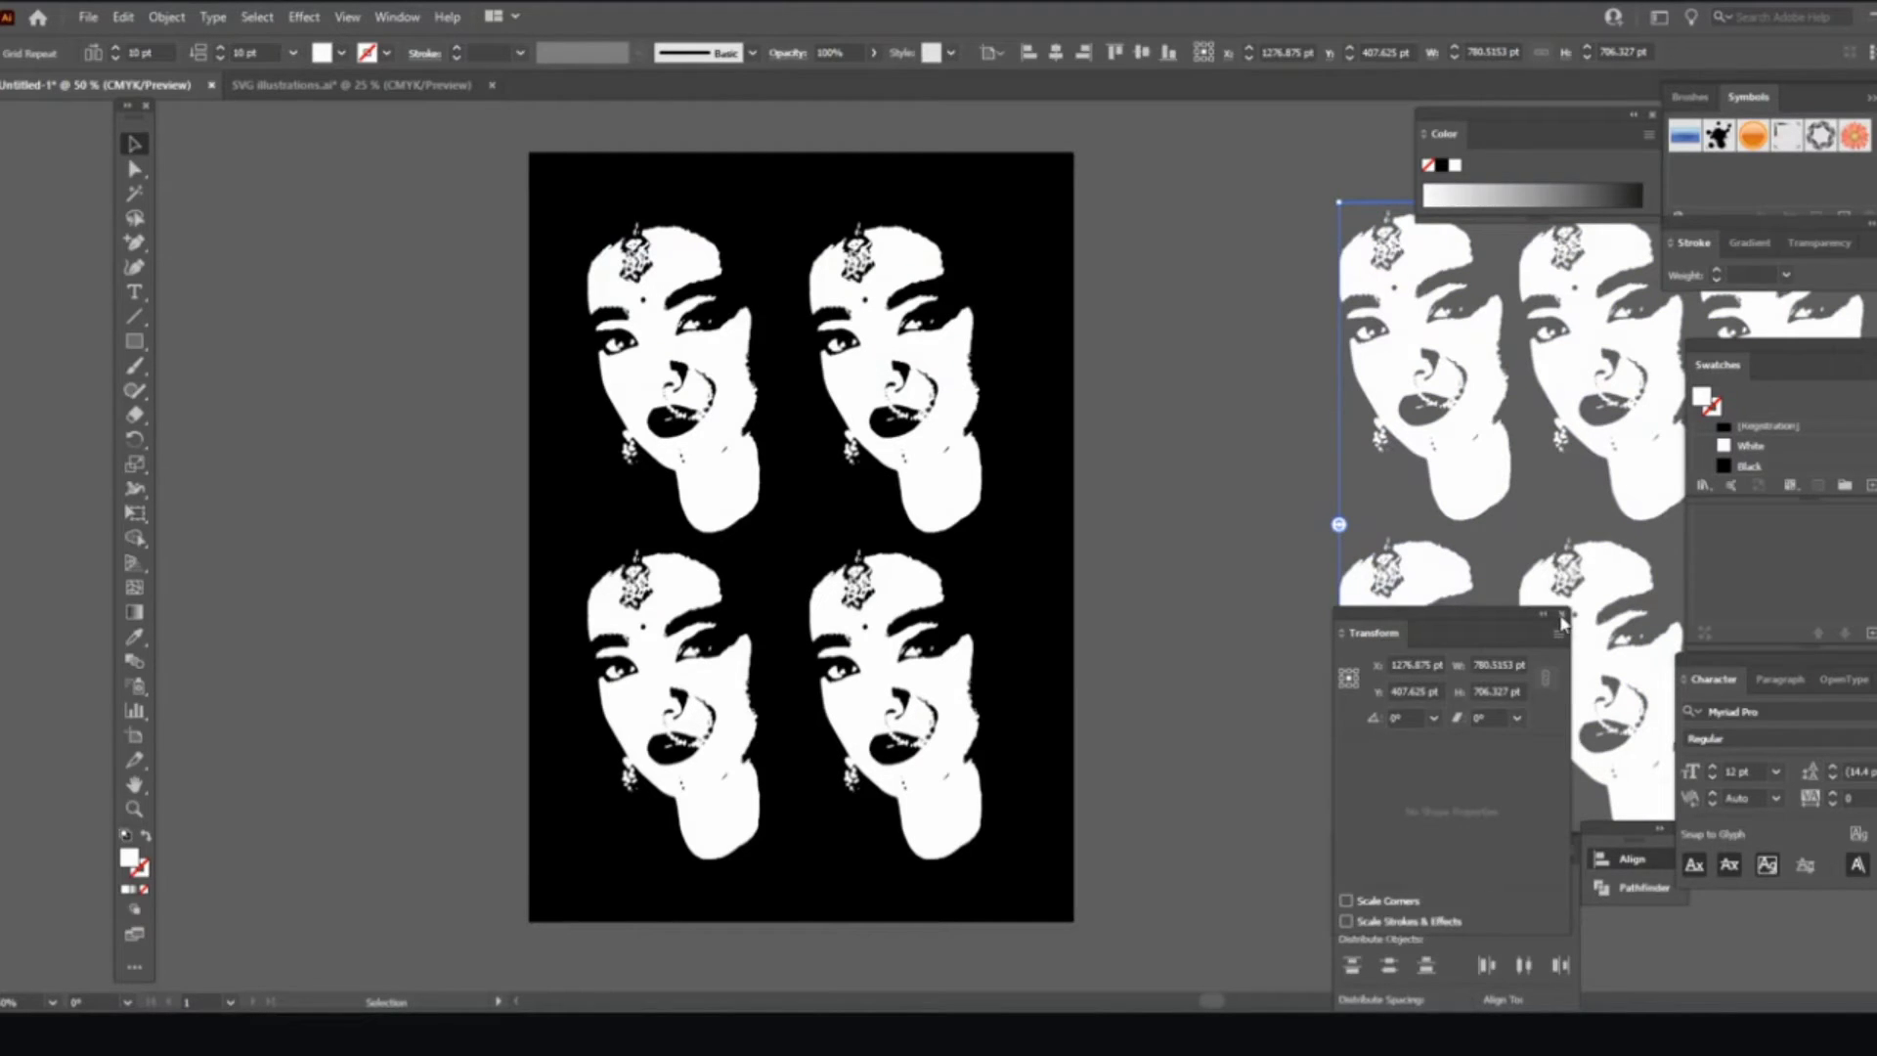
pyautogui.click(1561, 616)
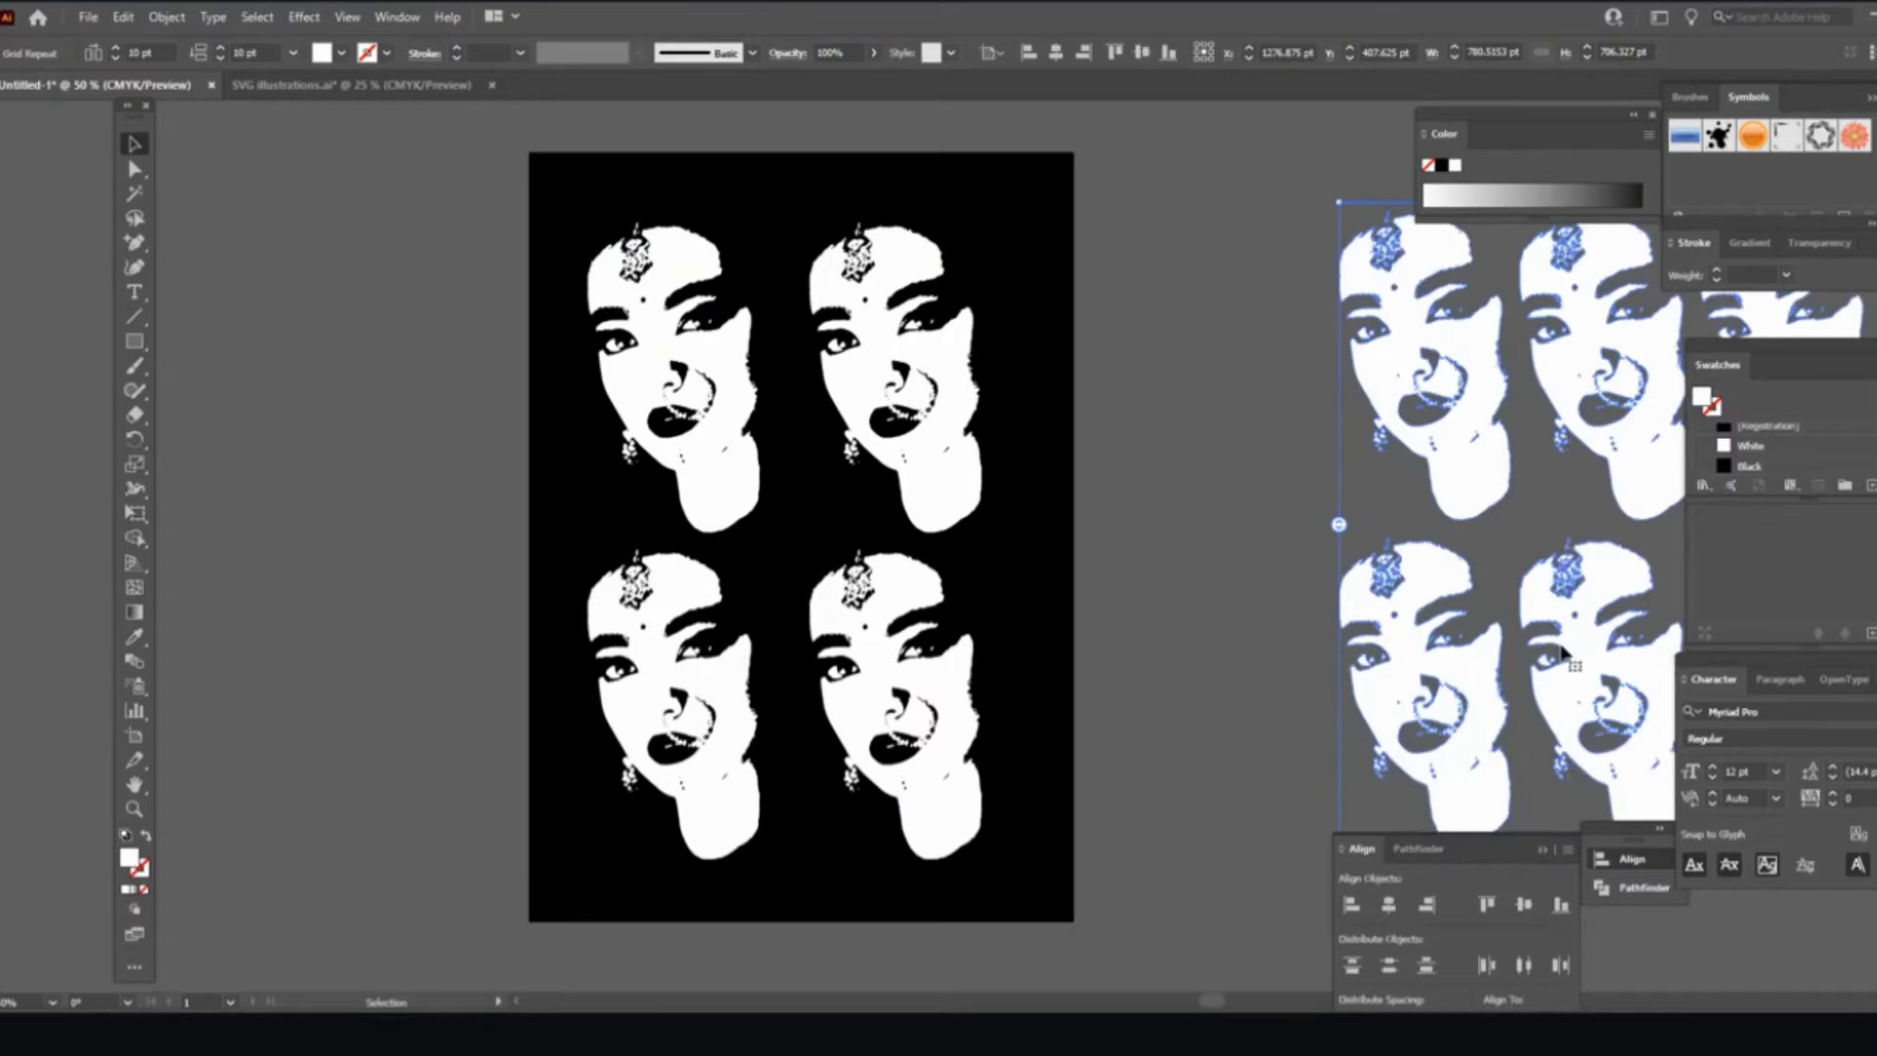
pyautogui.moveTo(1482, 853); pyautogui.dragTo(1258, 157)
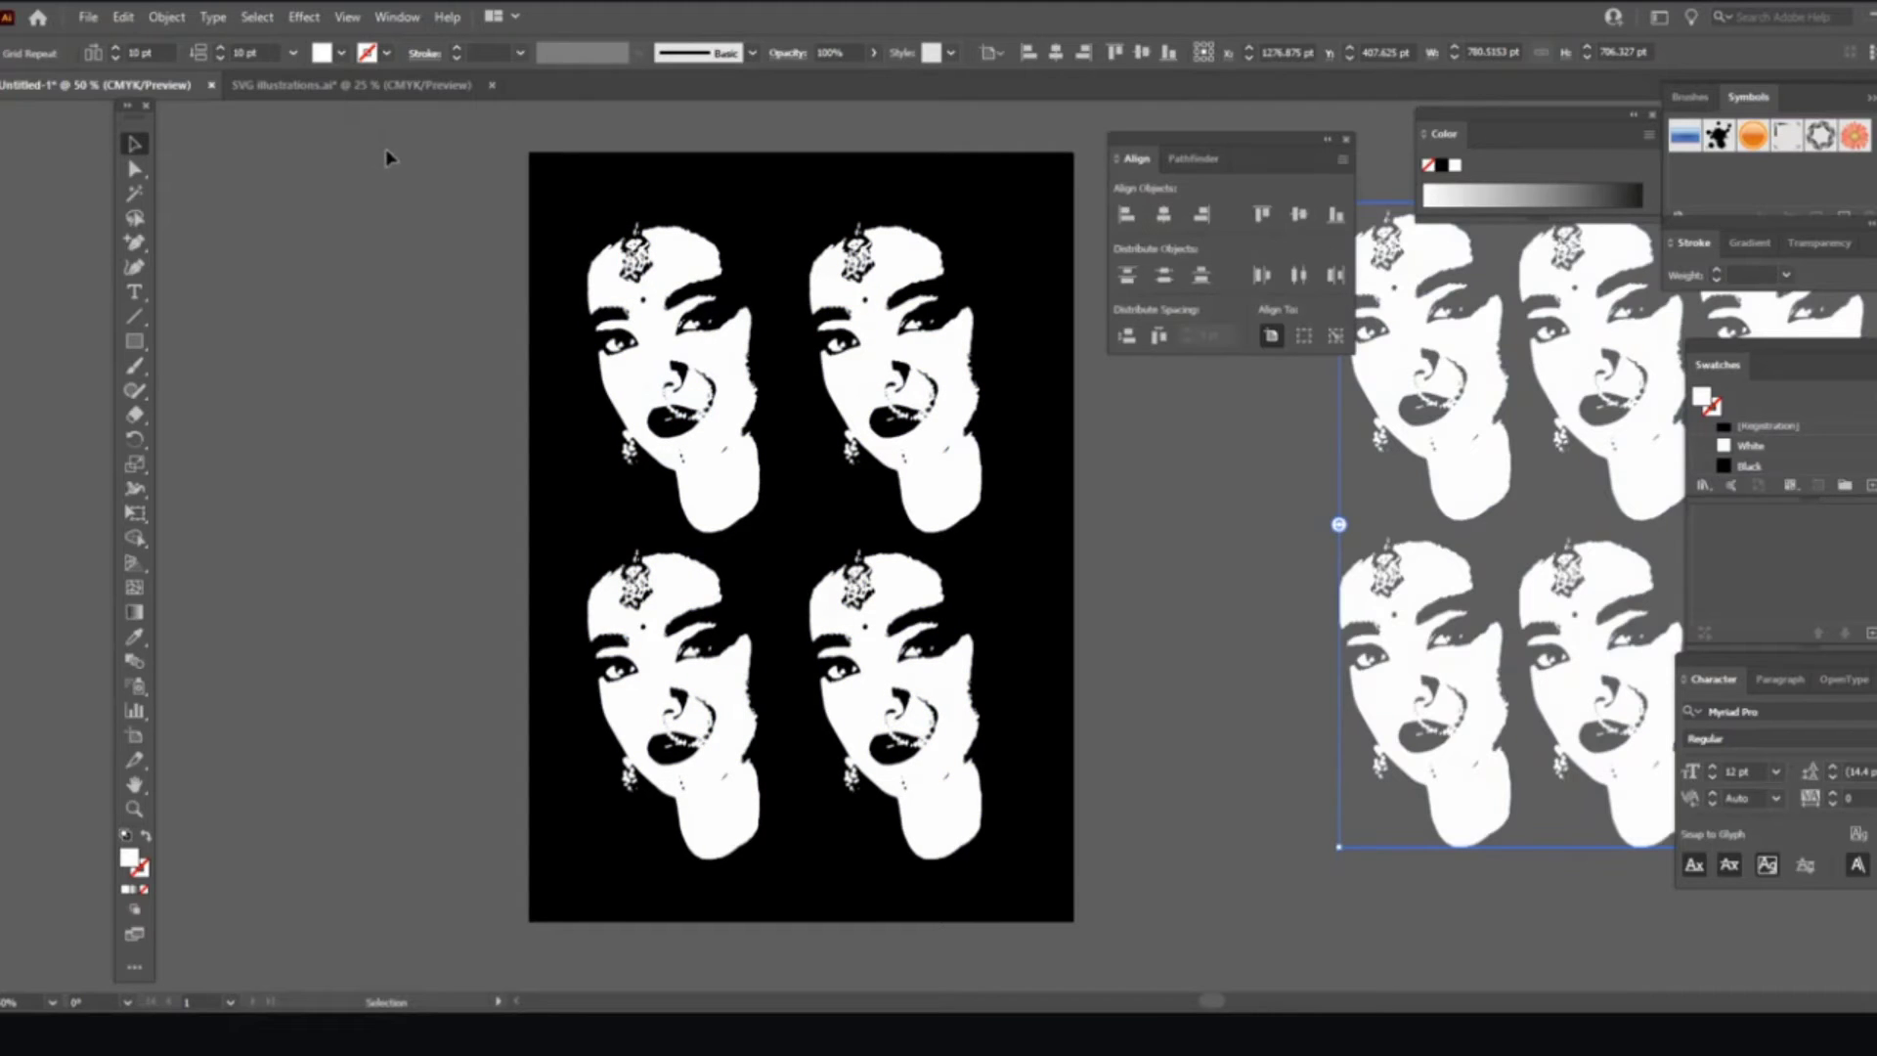
# Step: Unlock everything, select all, and group the black background with the four faces
pyautogui.click(152, 18)
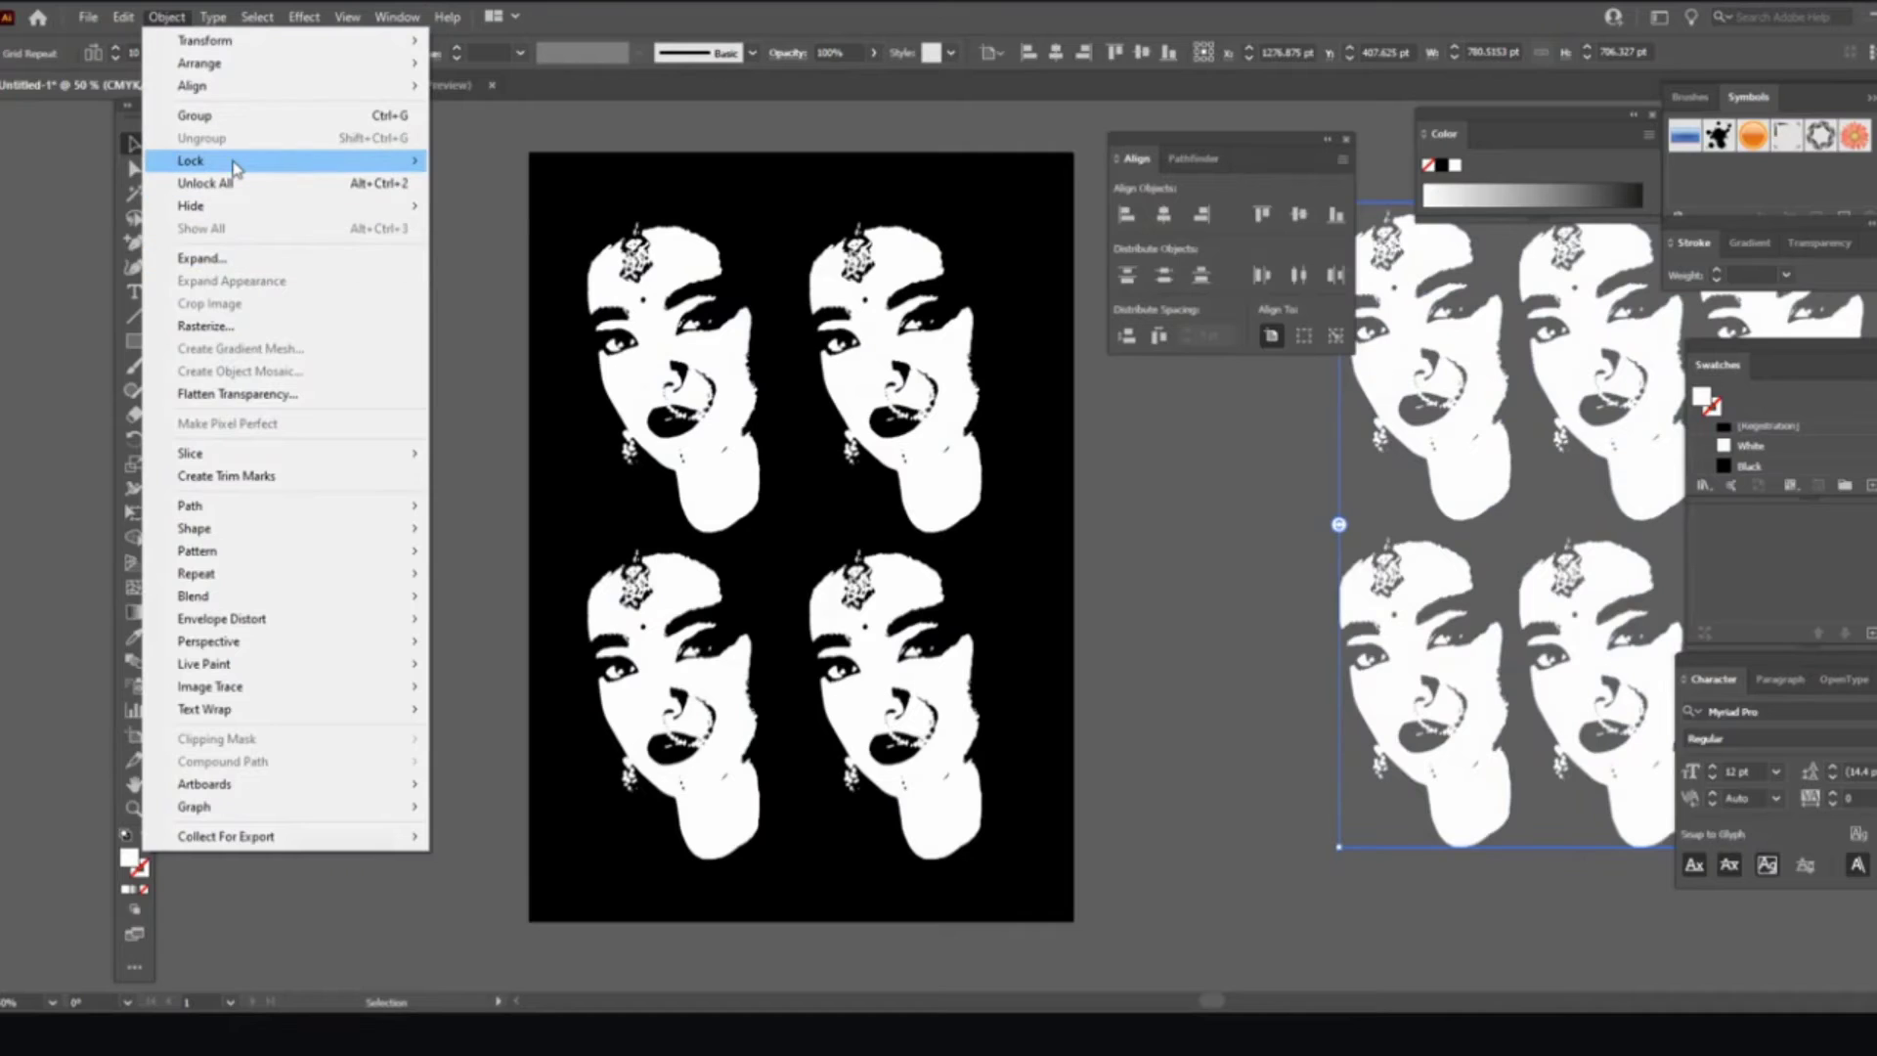
pyautogui.moveTo(237, 168)
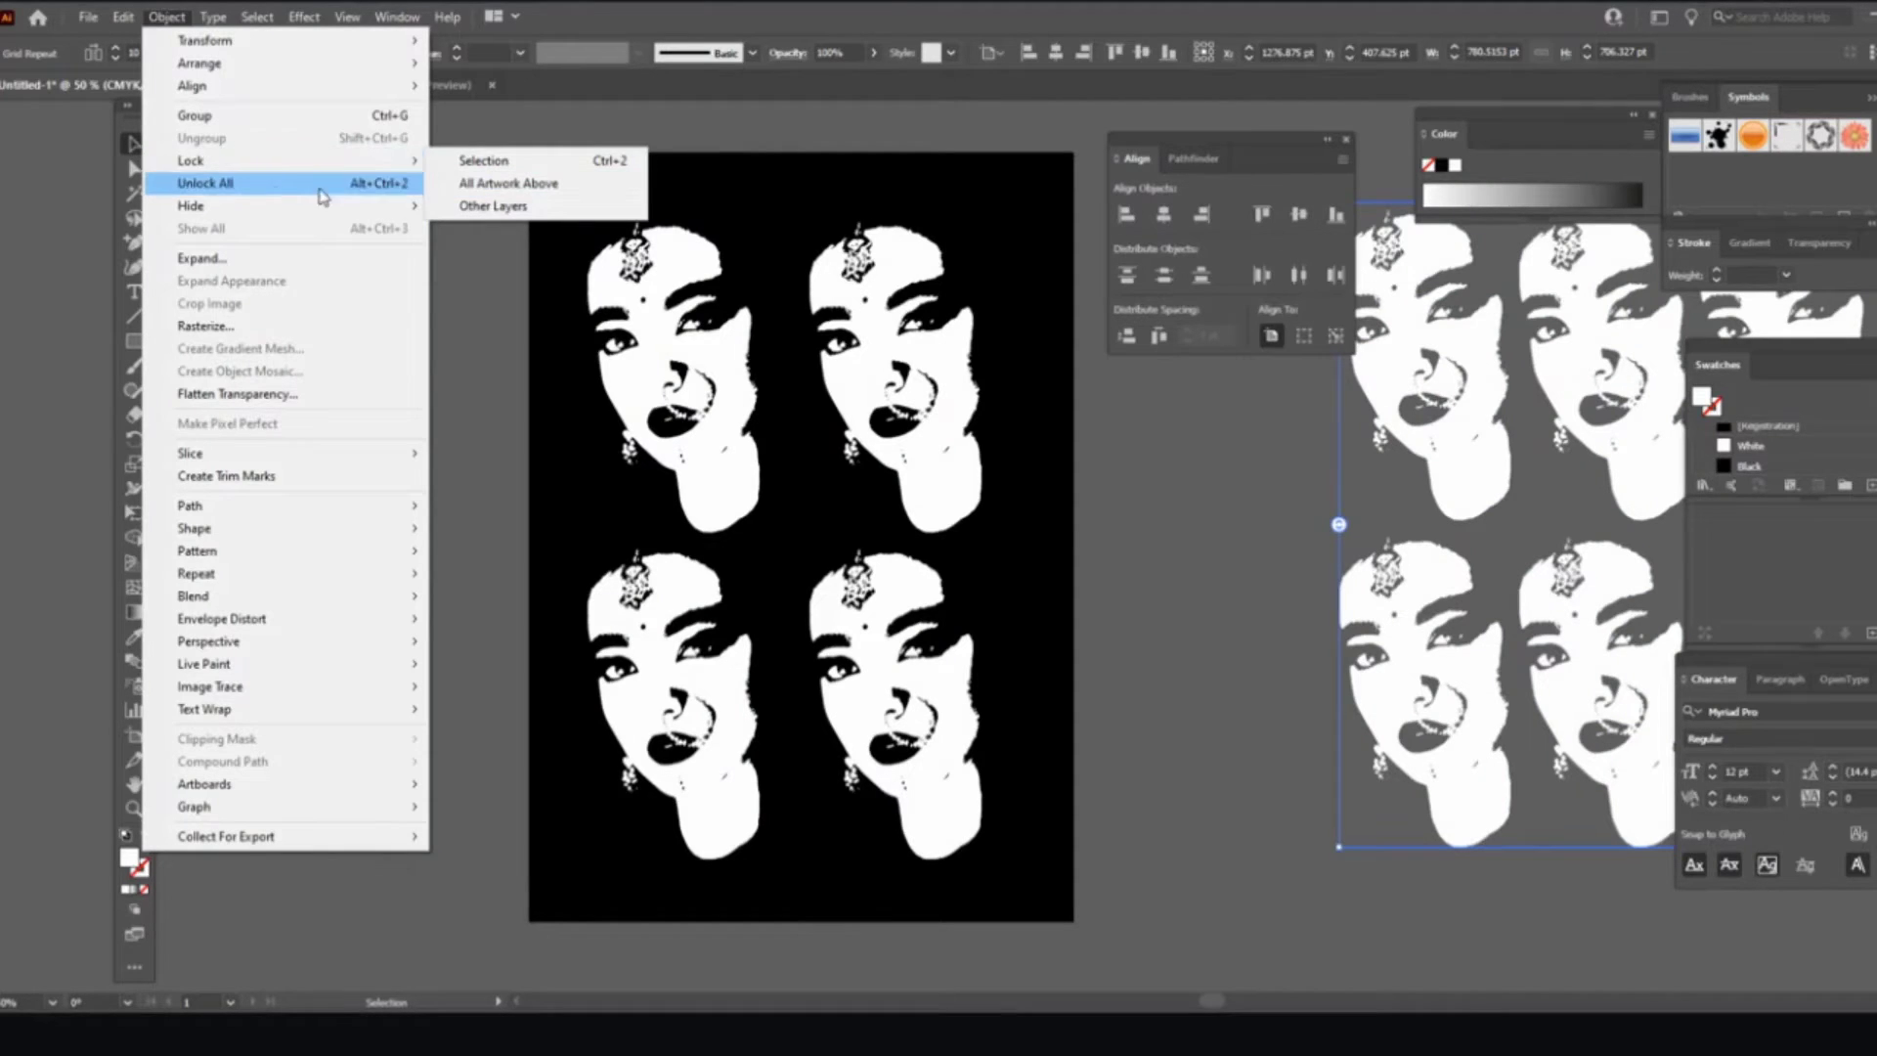
pyautogui.click(280, 188)
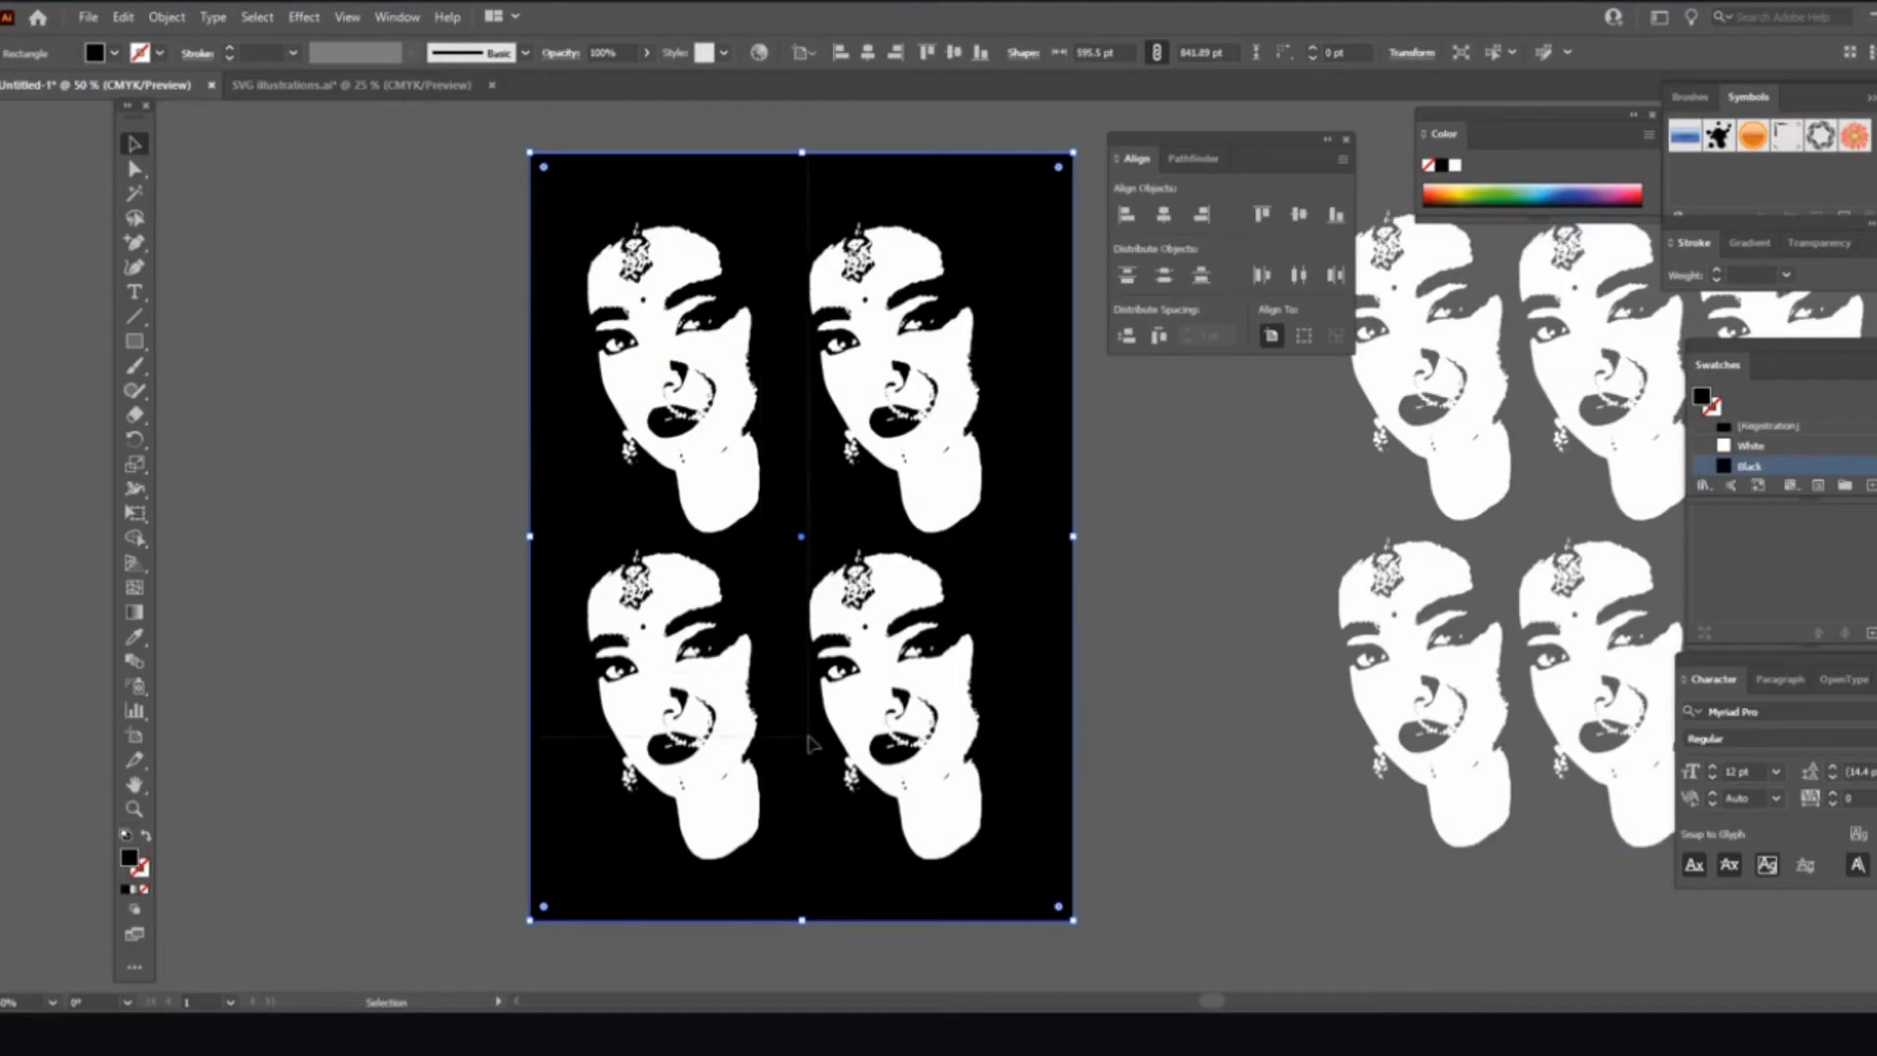
pyautogui.hotkey('ctrl', 'a')
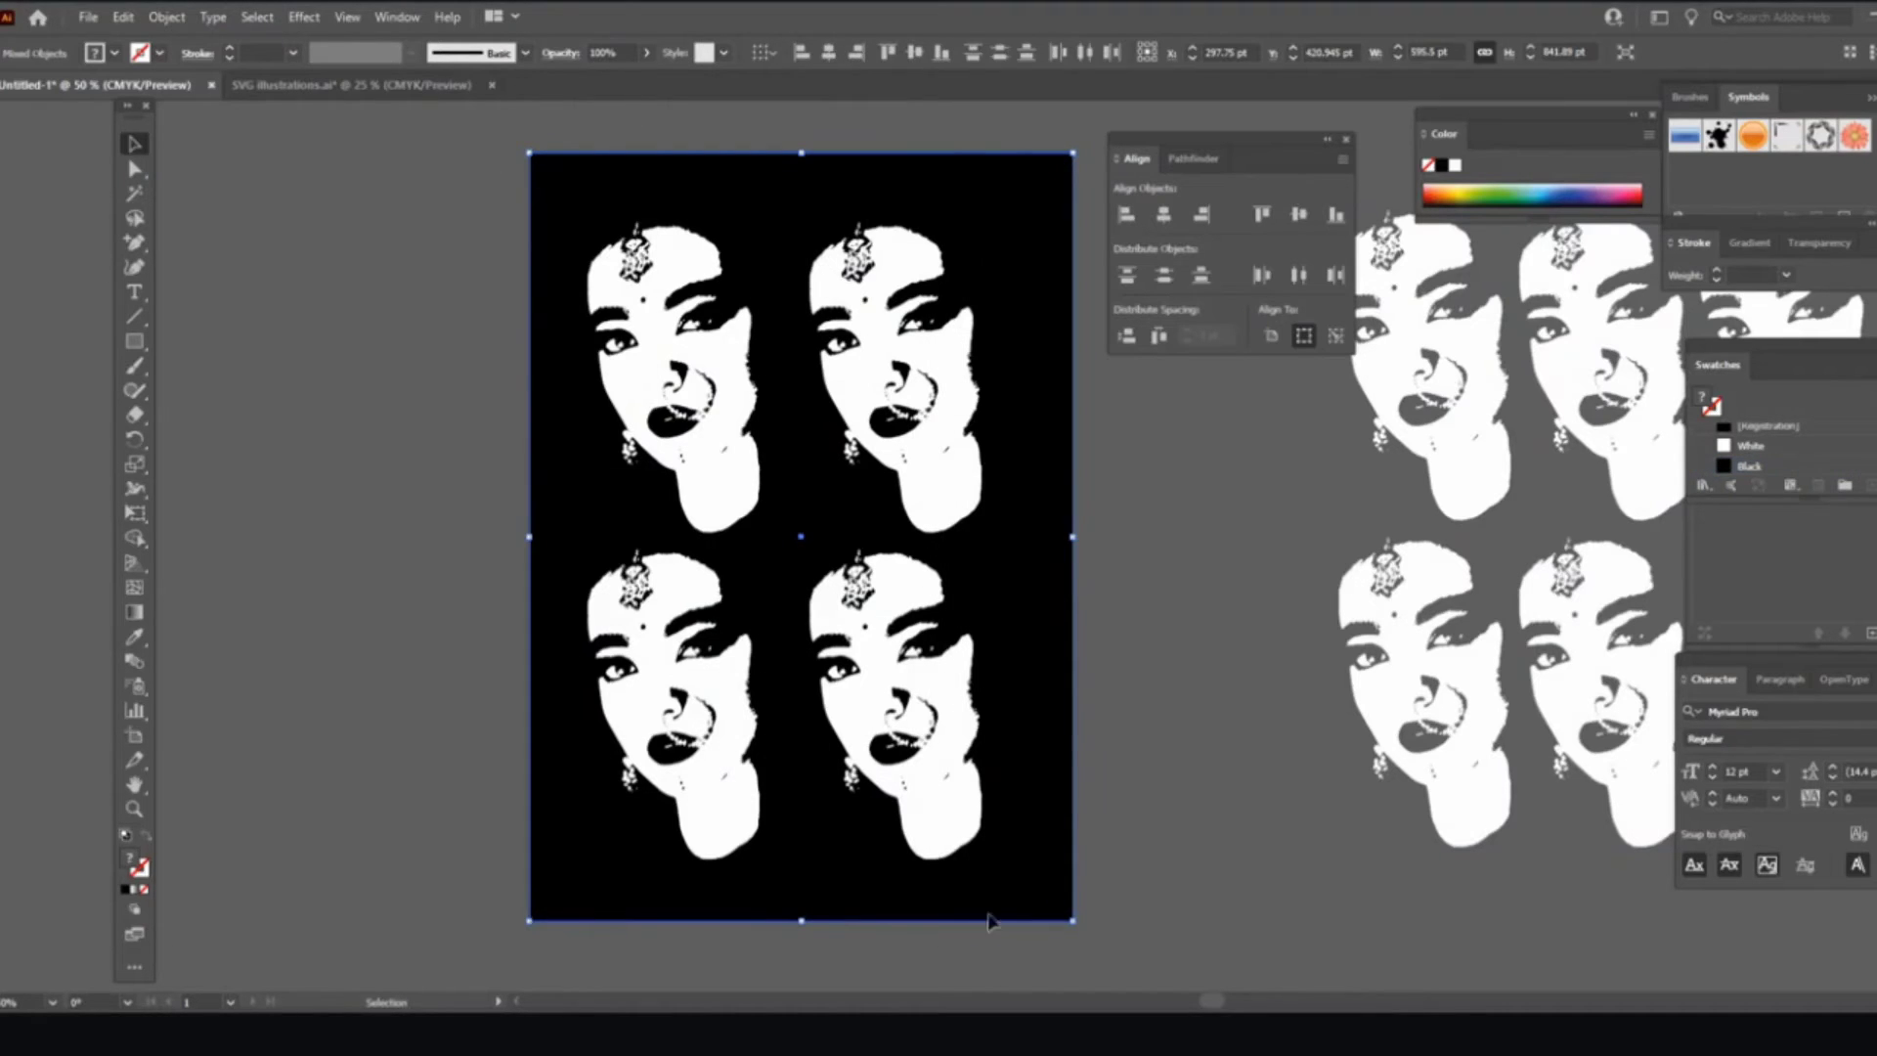
pyautogui.click(166, 17)
pyautogui.click(226, 116)
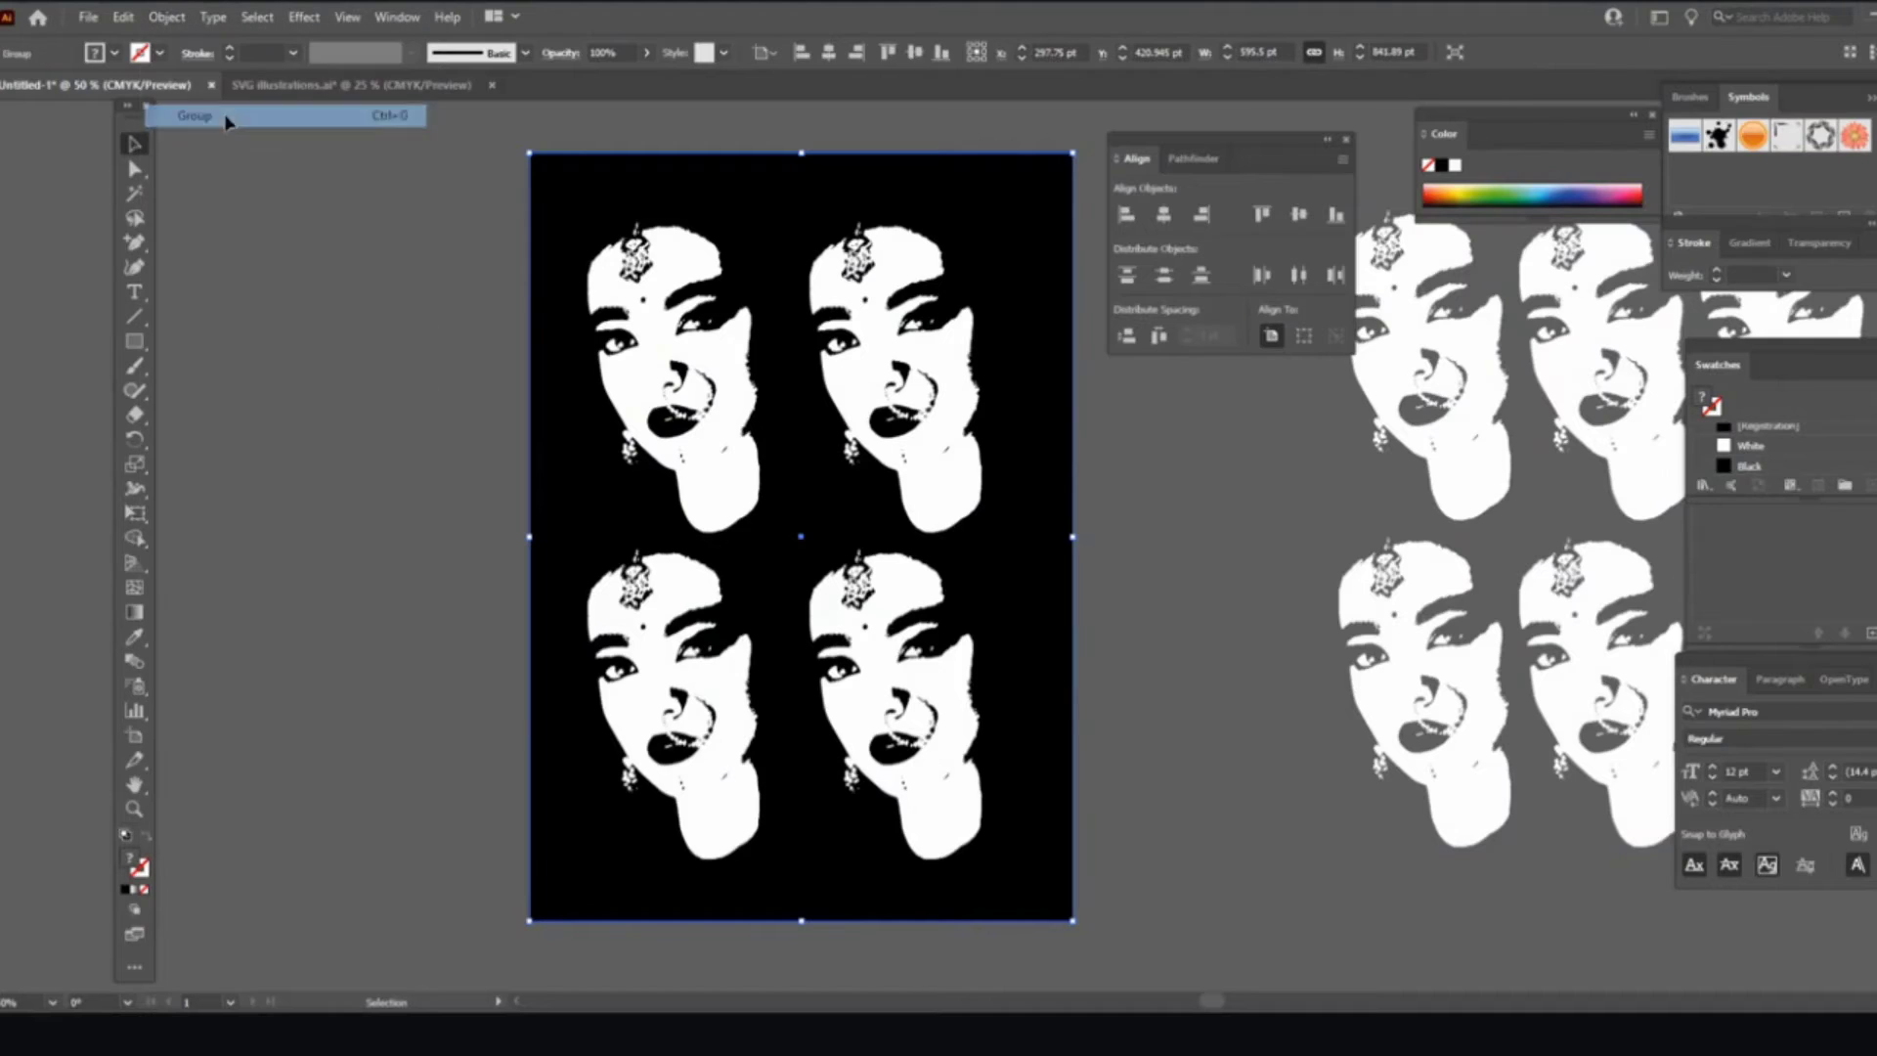
# Step: Drag the grouped black artwork aside and back into place on the artboard
pyautogui.click(419, 302)
pyautogui.moveTo(695, 349); pyautogui.dragTo(274, 411)
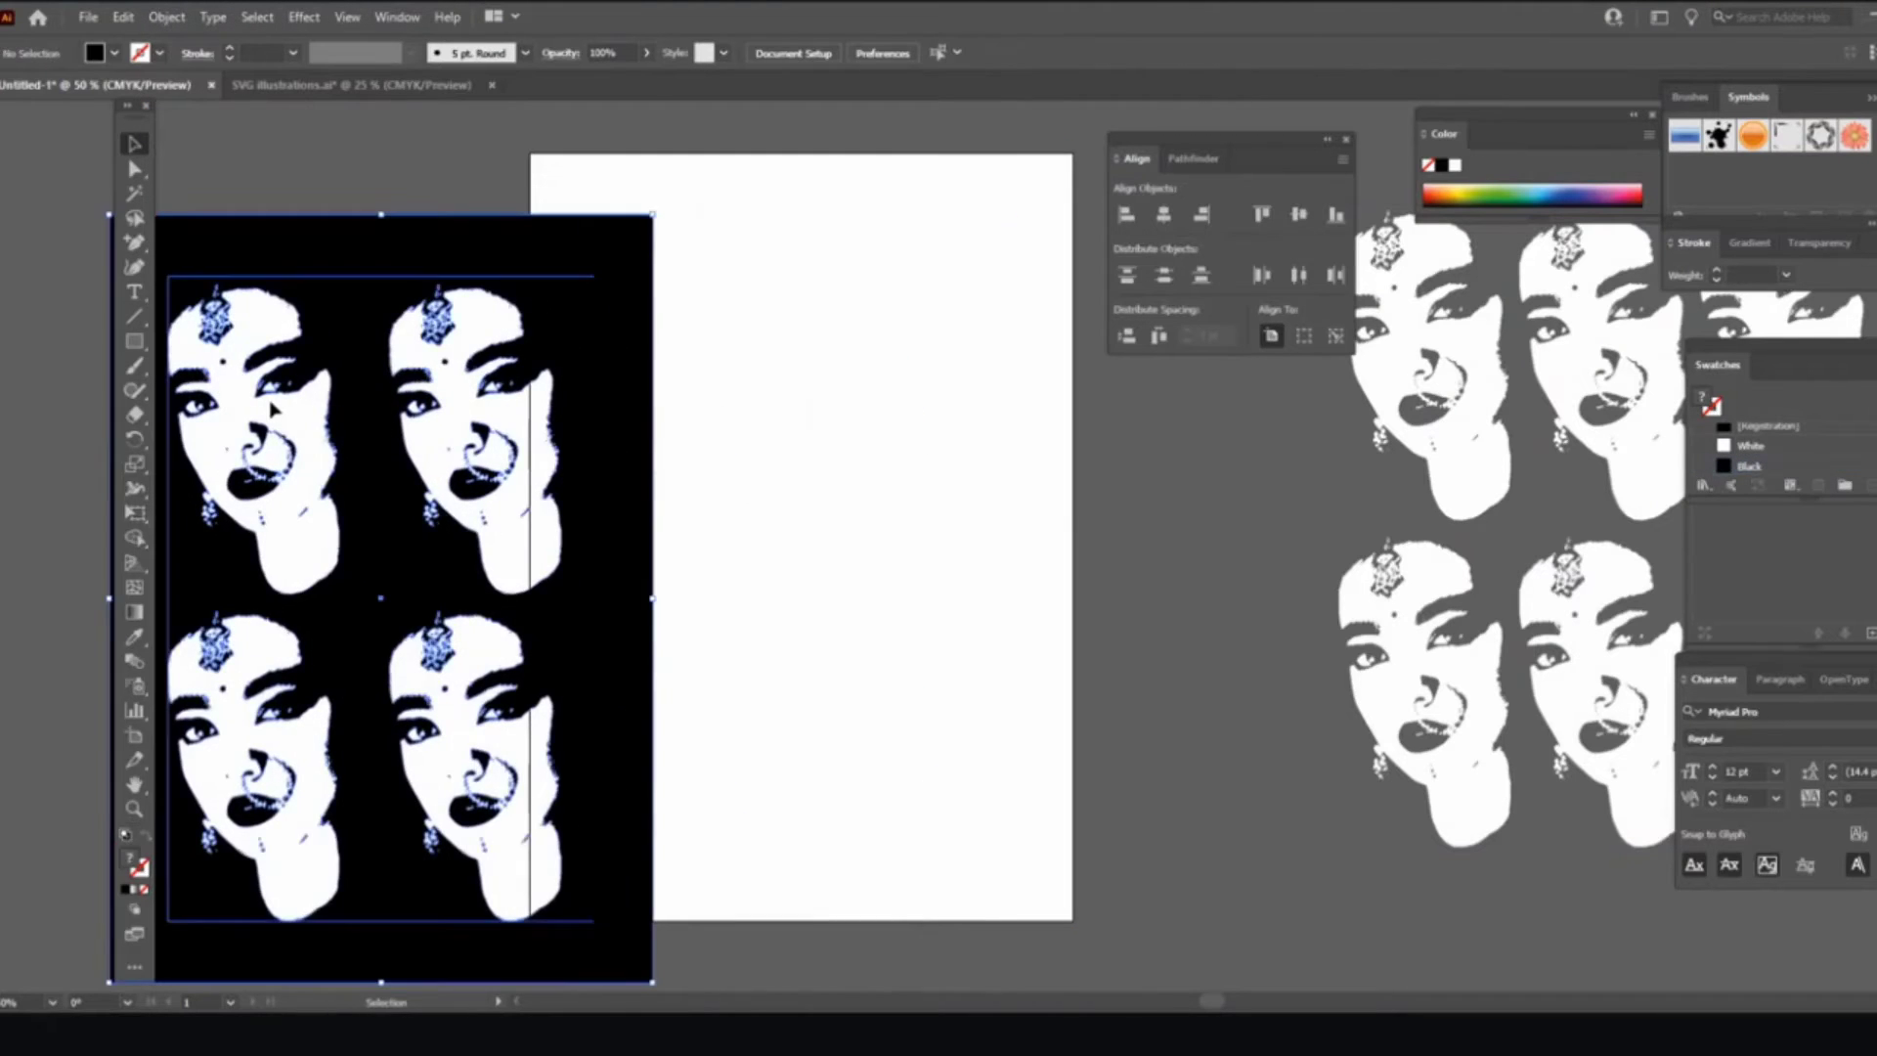
pyautogui.moveTo(420, 518); pyautogui.dragTo(832, 467)
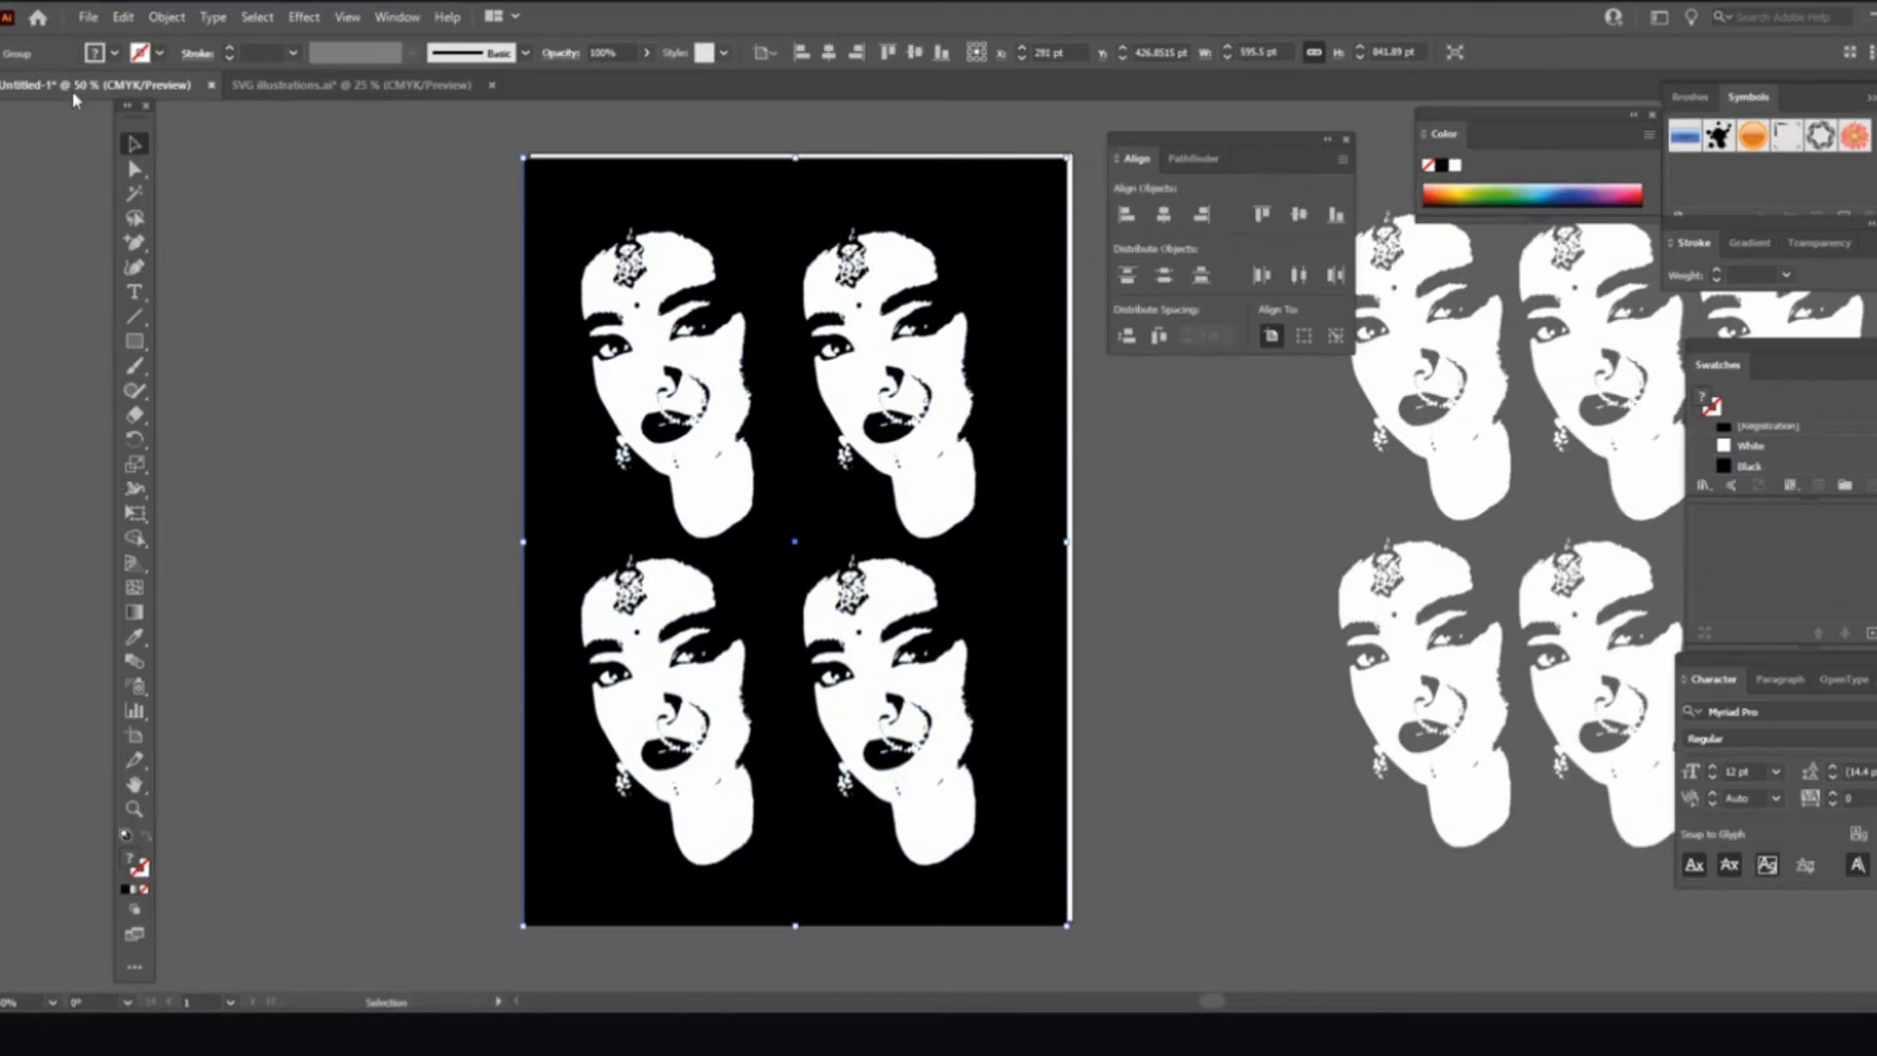
pyautogui.click(86, 17)
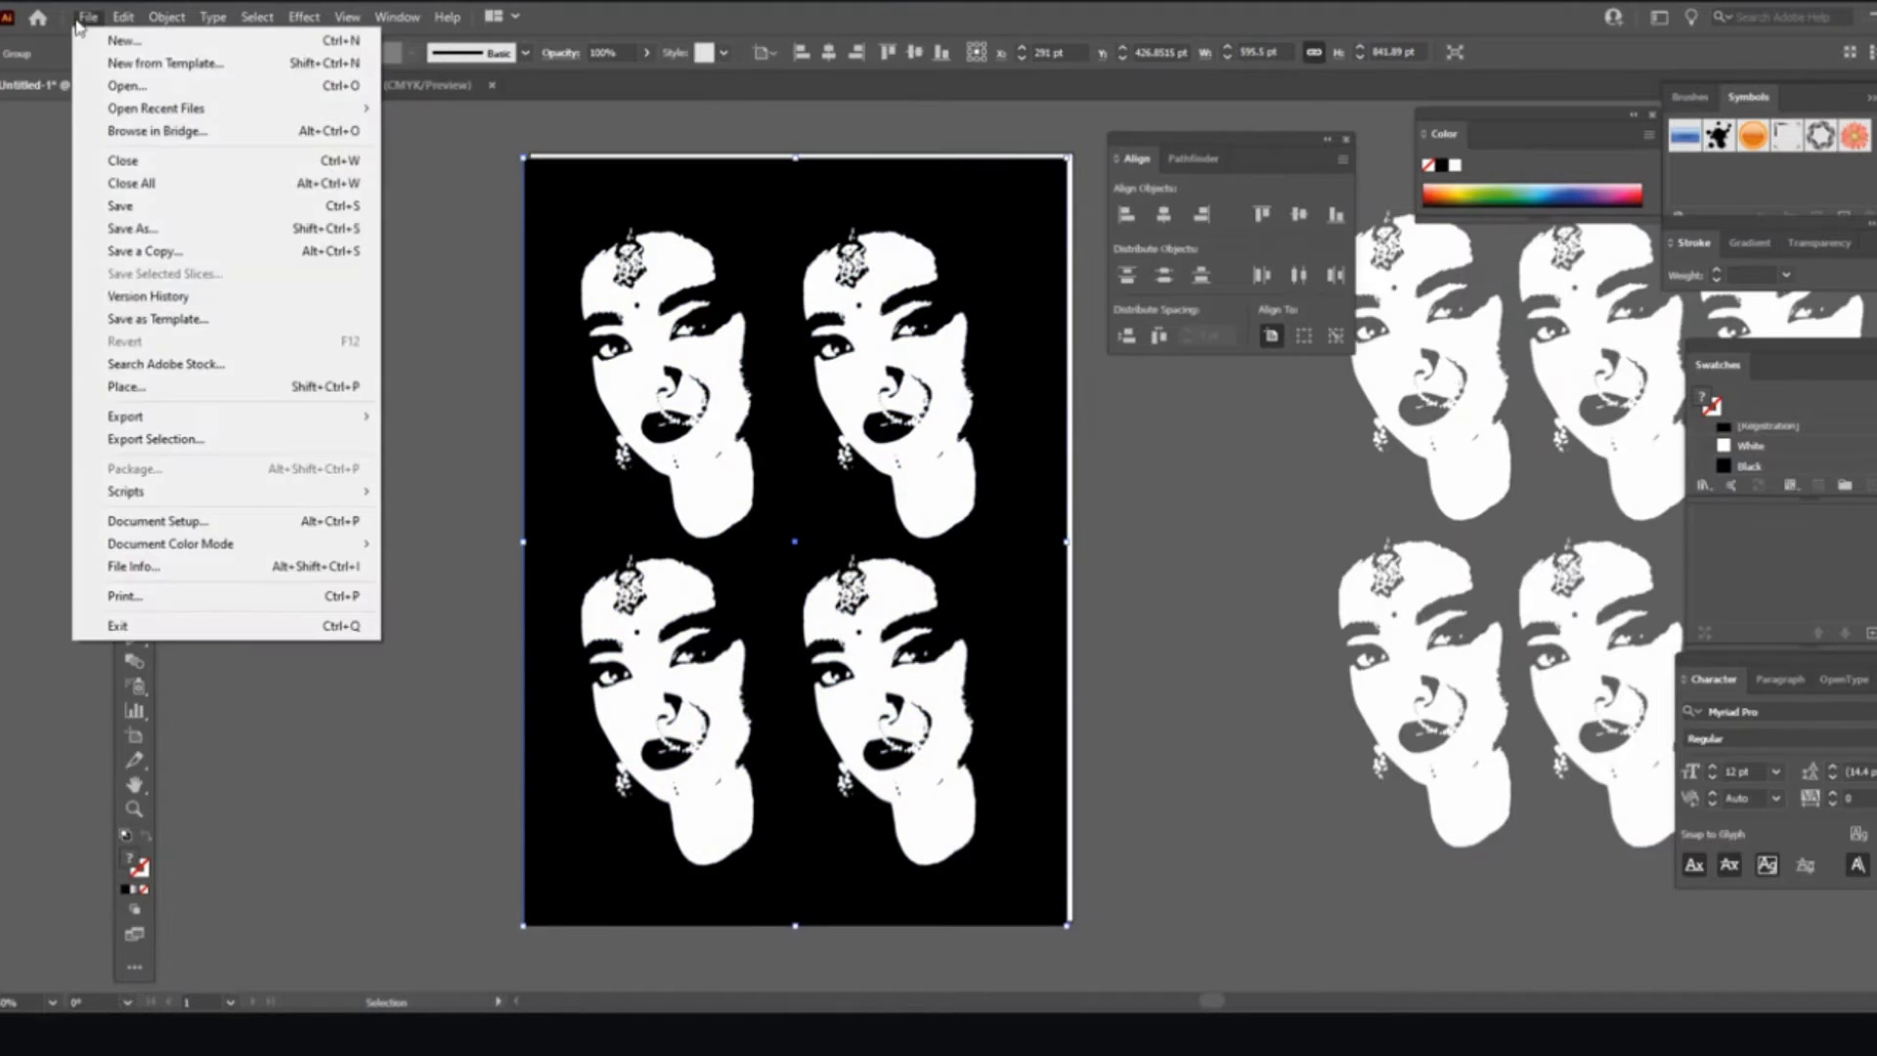
# Step: Move the black grouped artwork left off the artboard and bring the duplicate face grid onto it
pyautogui.click(156, 440)
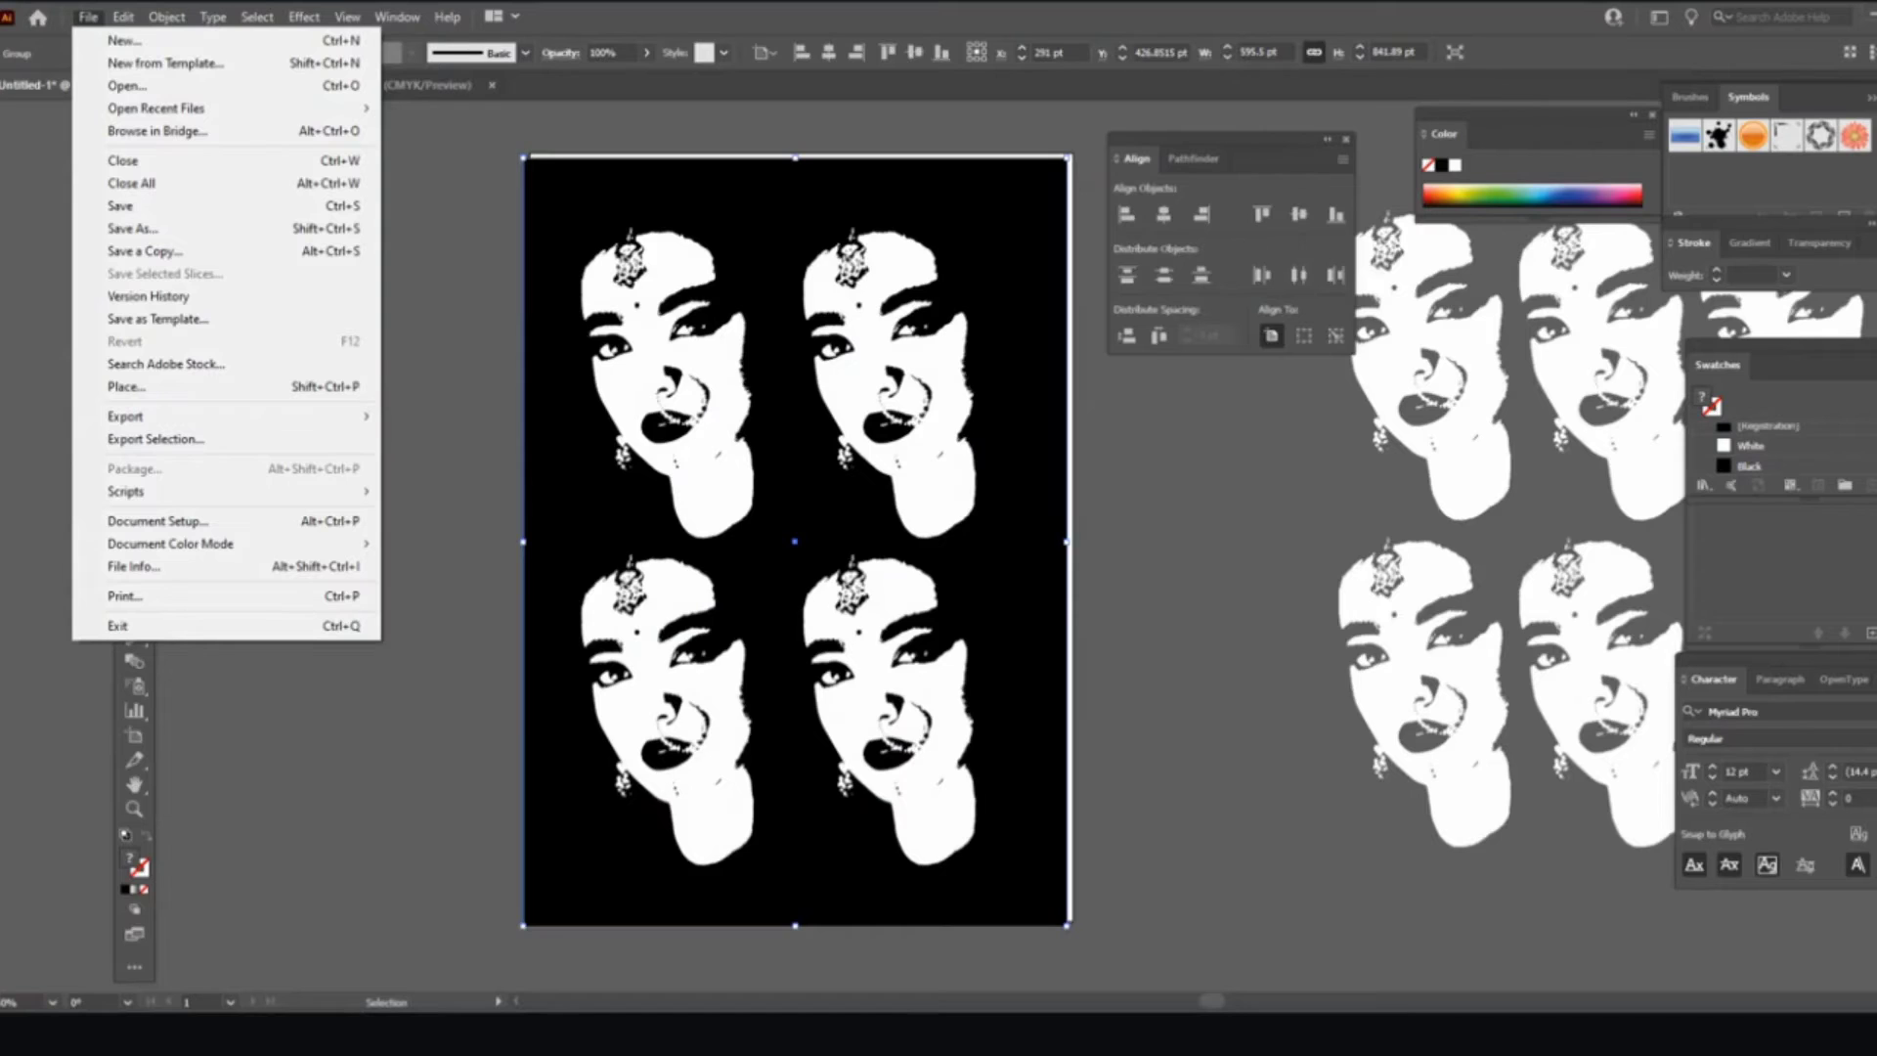
pyautogui.click(1087, 692)
pyautogui.click(1097, 680)
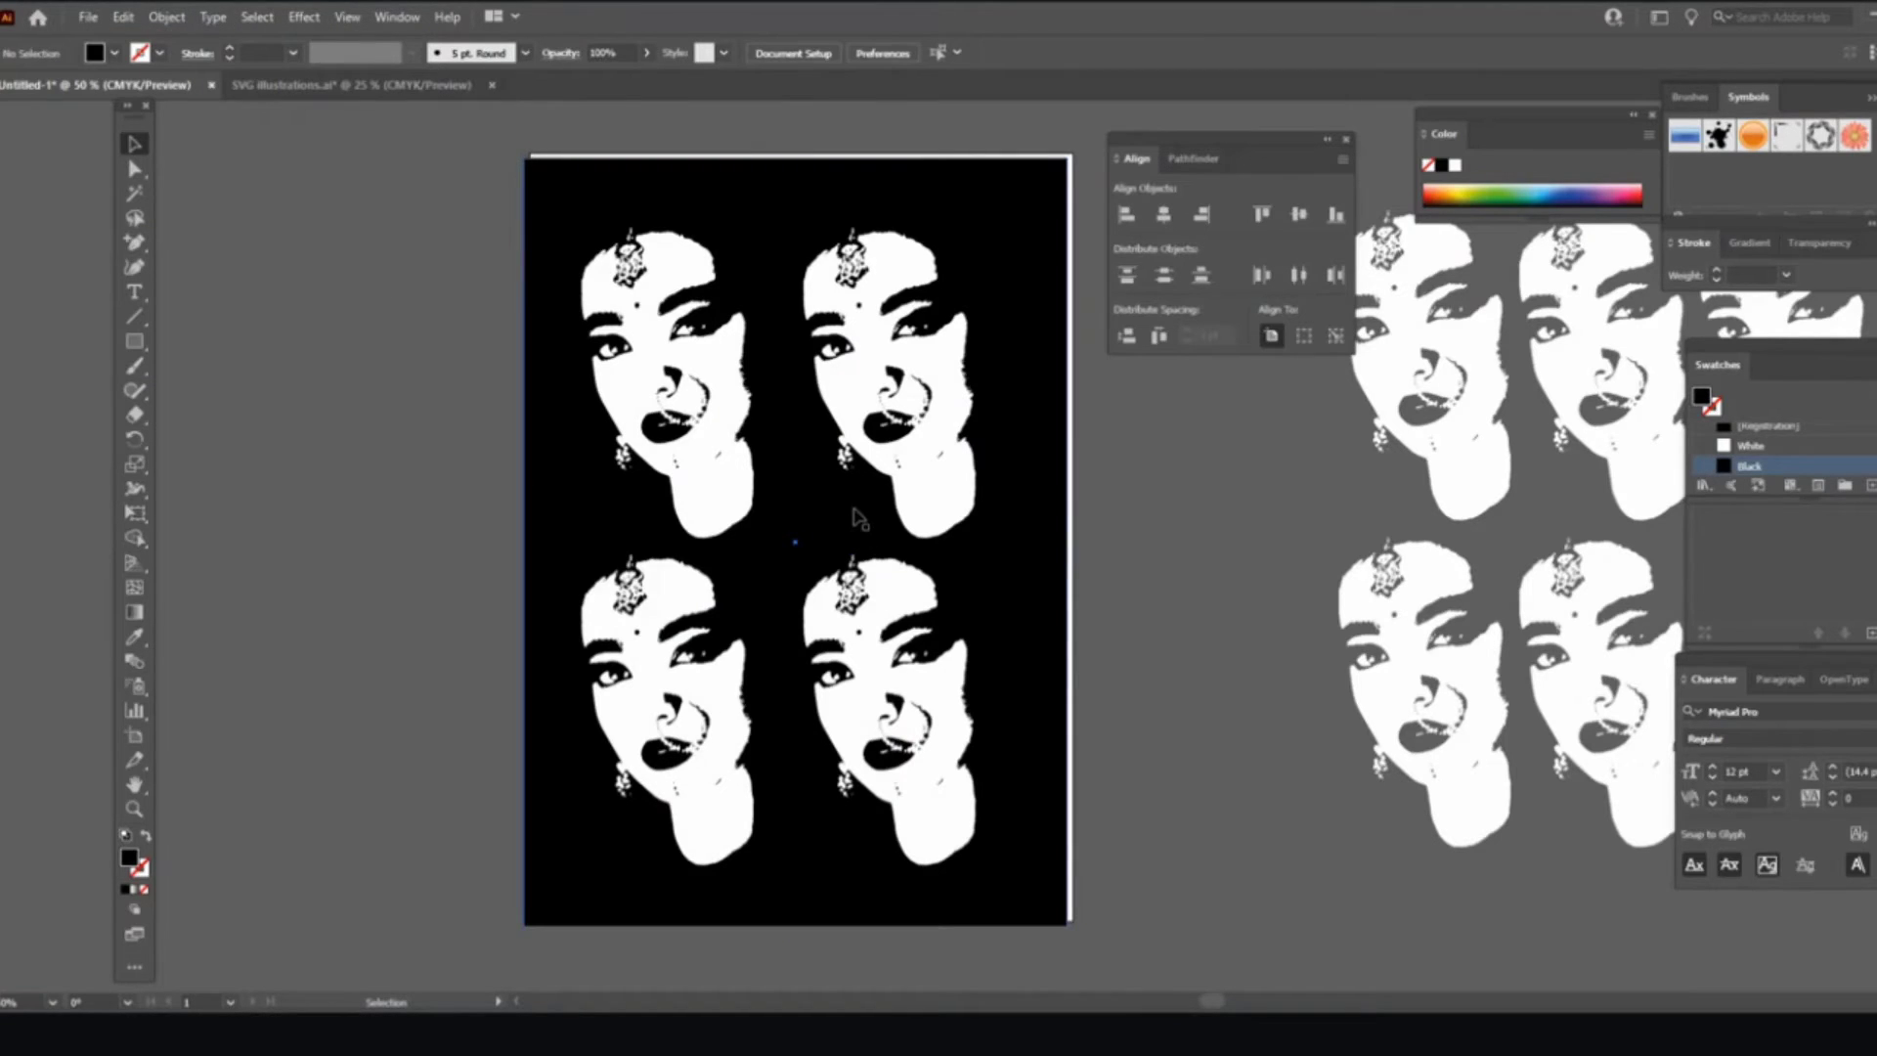
pyautogui.moveTo(832, 481); pyautogui.dragTo(277, 511)
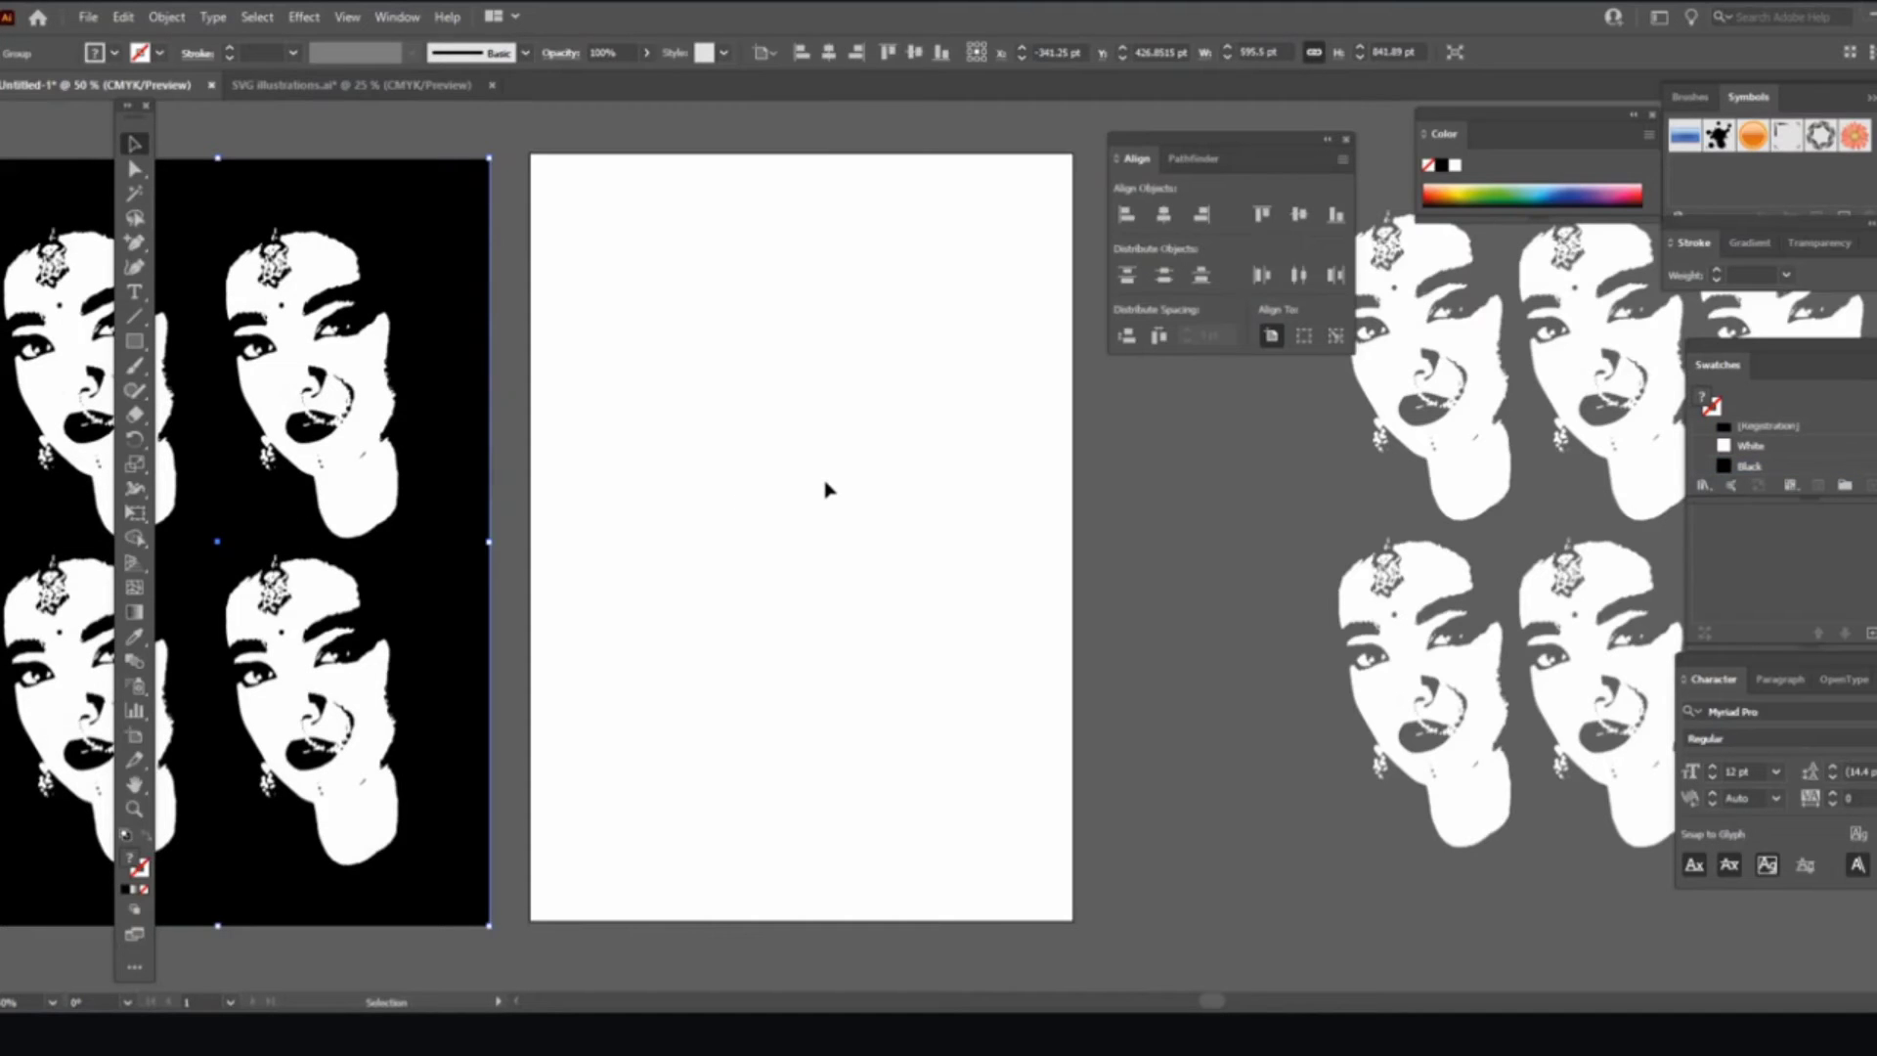
pyautogui.moveTo(1463, 690); pyautogui.dragTo(696, 684)
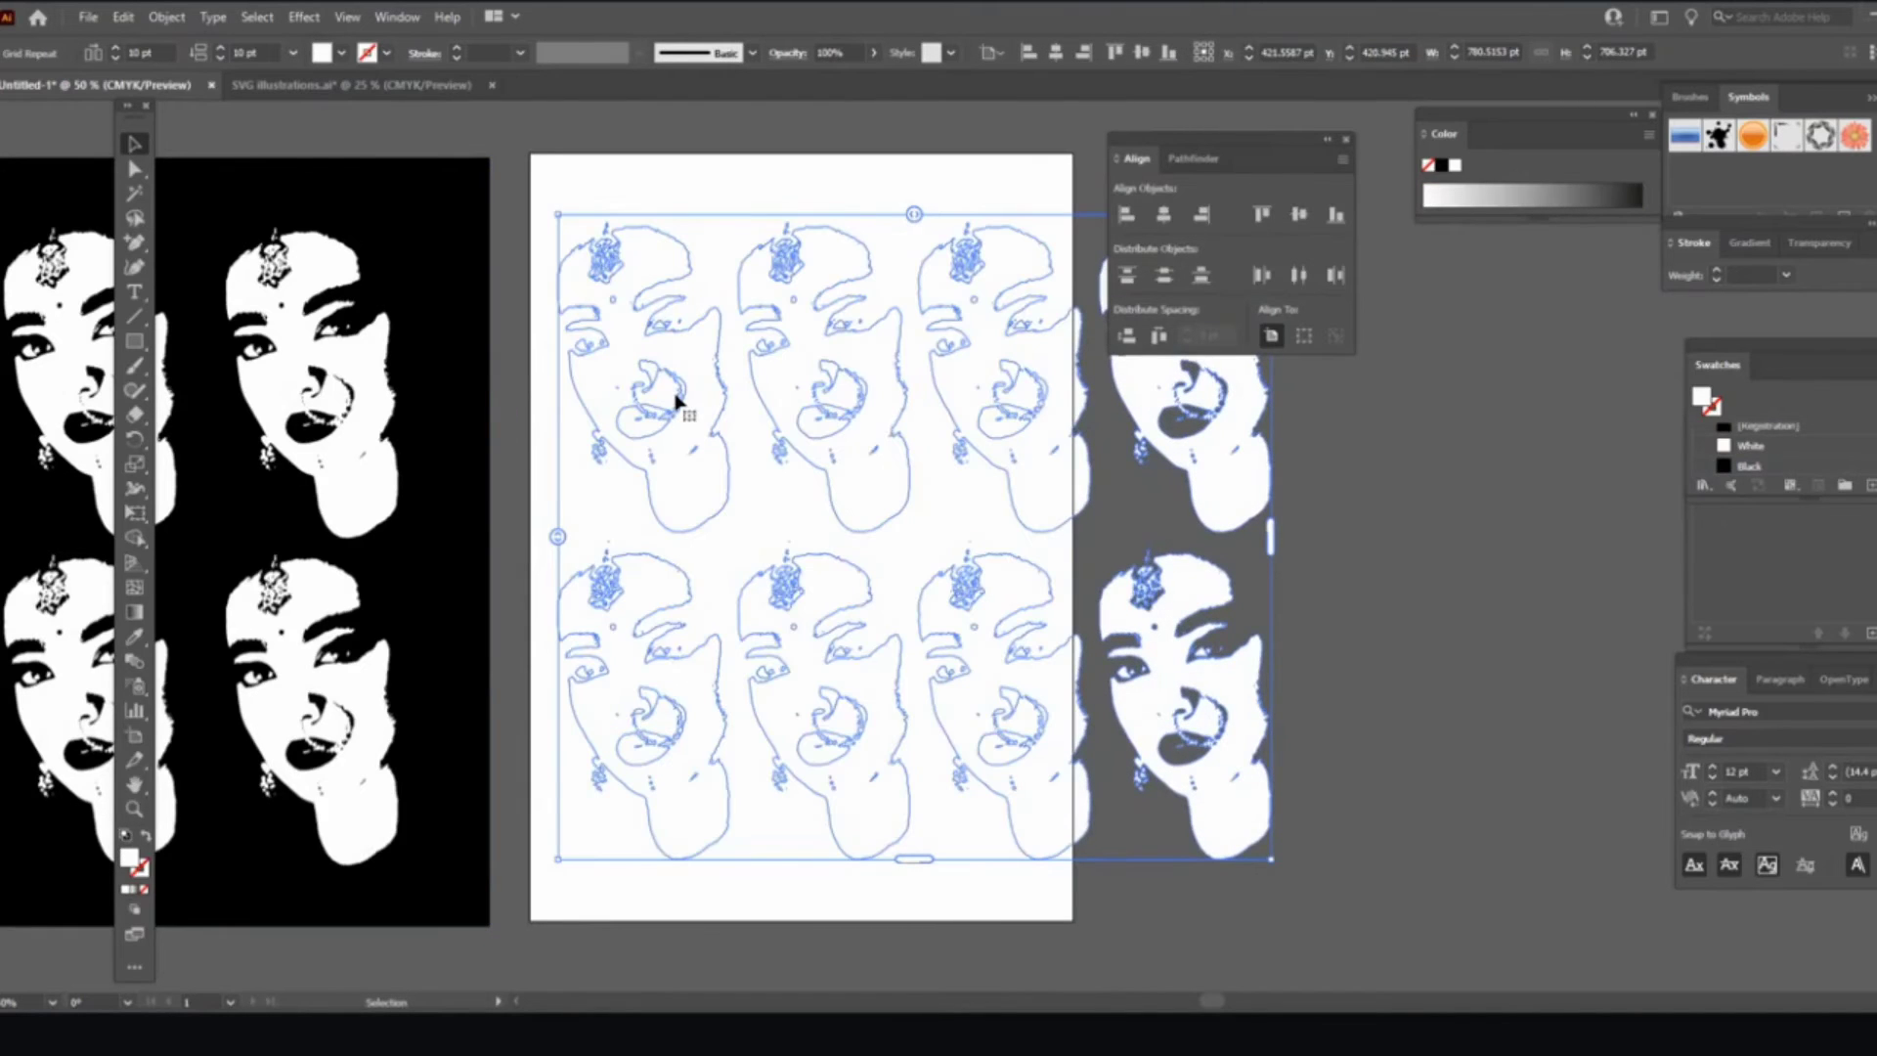
# Step: Give the faces a 1 pt black stroke, then reshow the Swatches panel and open its flyout menu
pyautogui.click(126, 835)
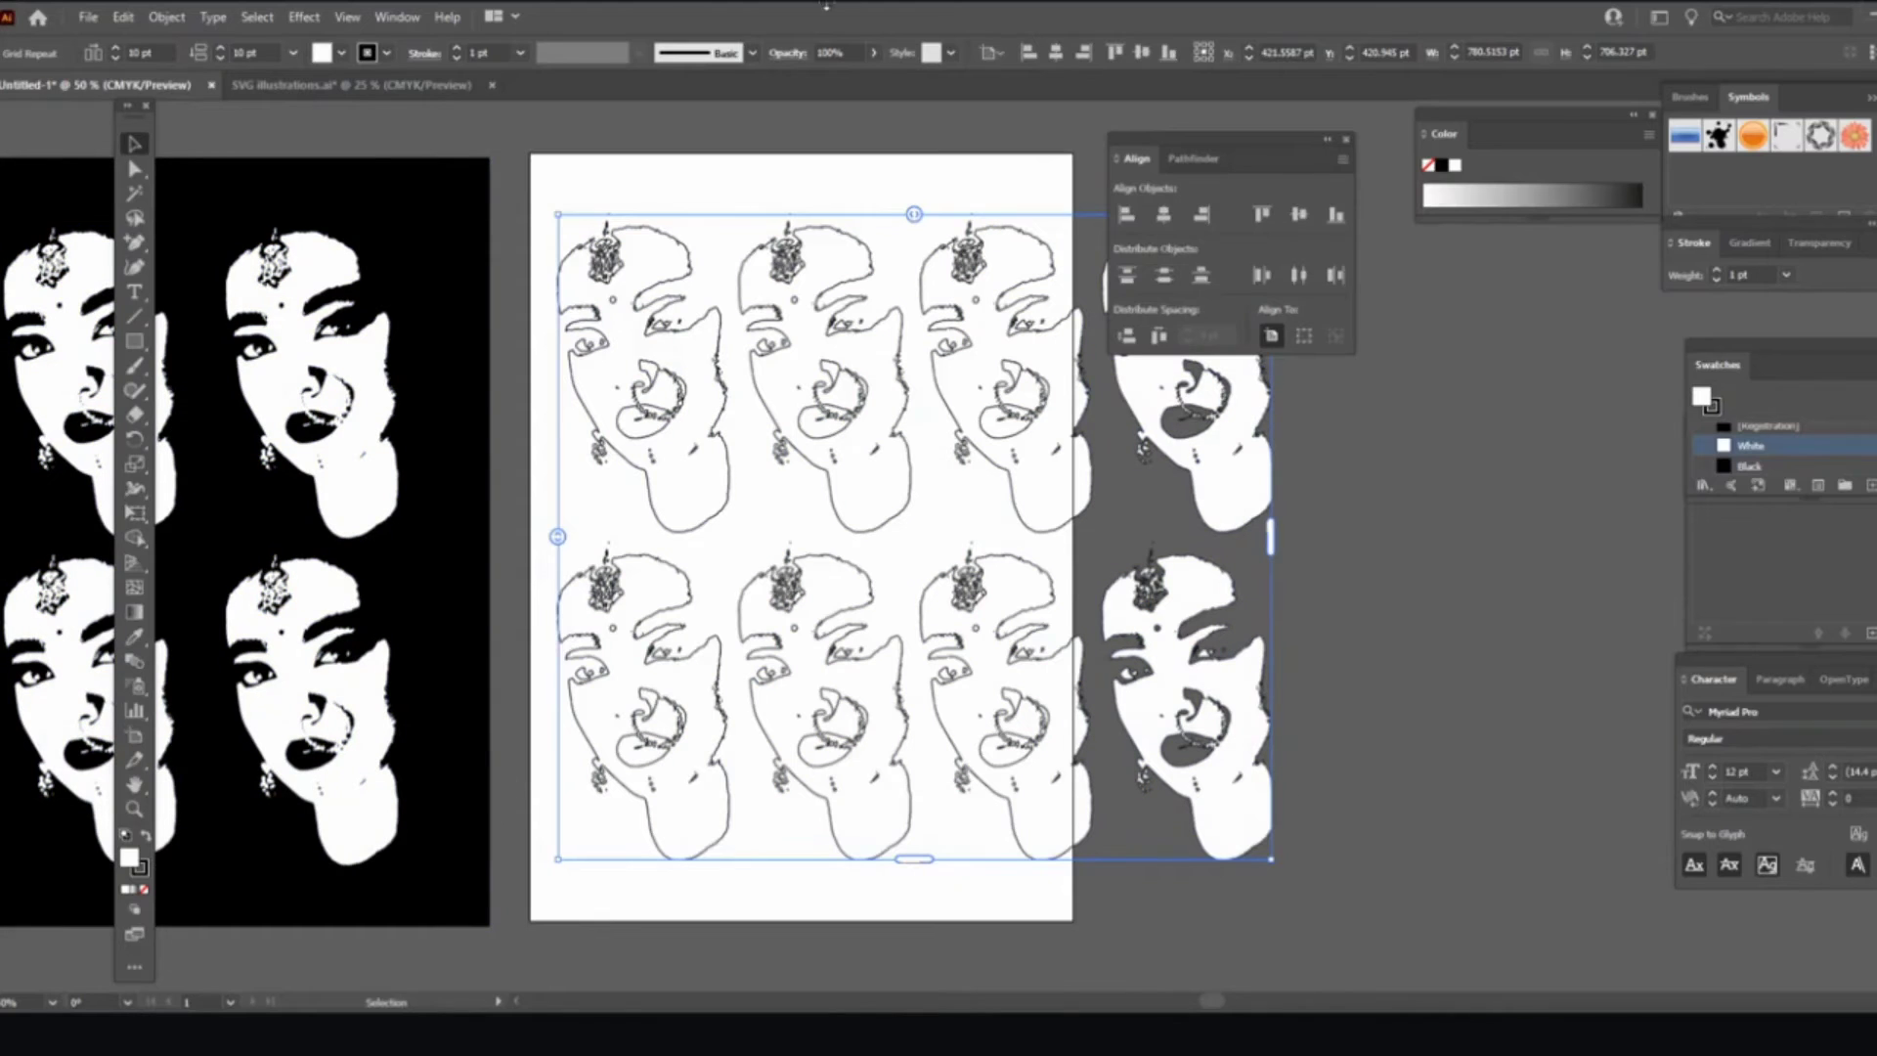
pyautogui.click(422, 18)
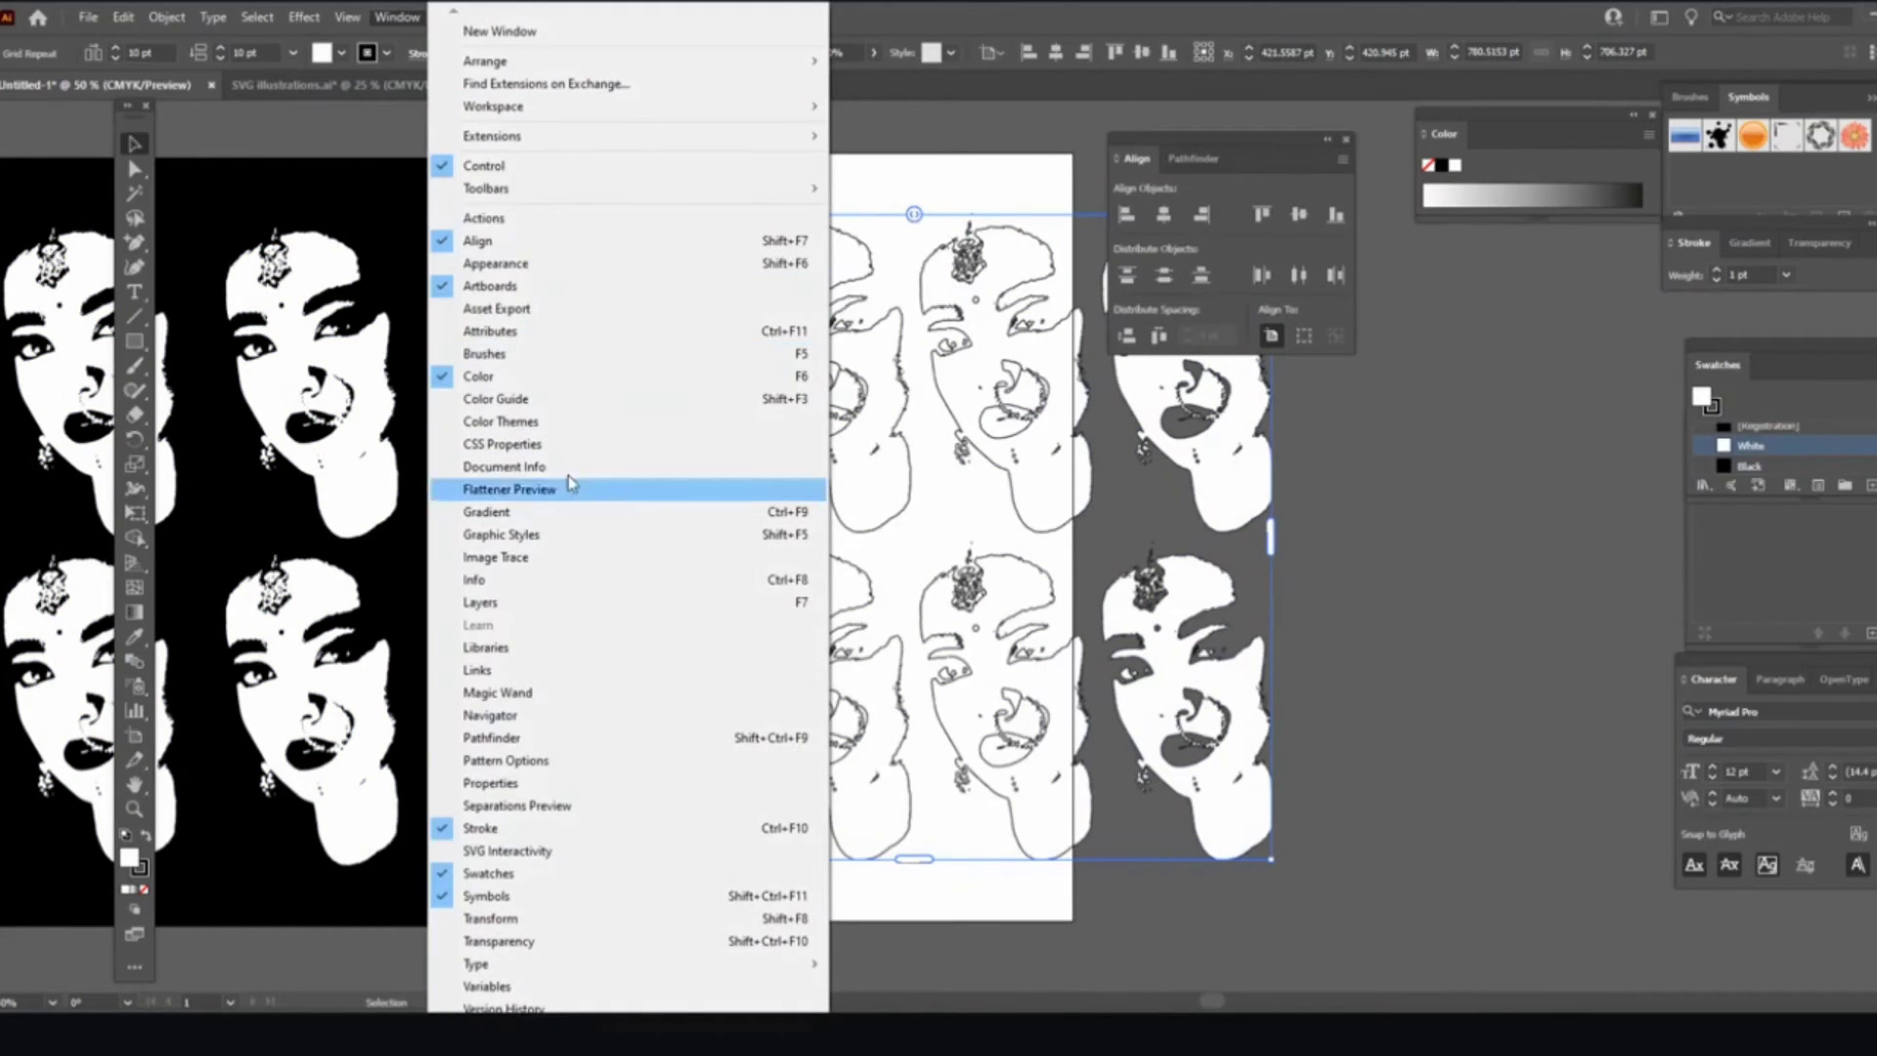
pyautogui.click(547, 873)
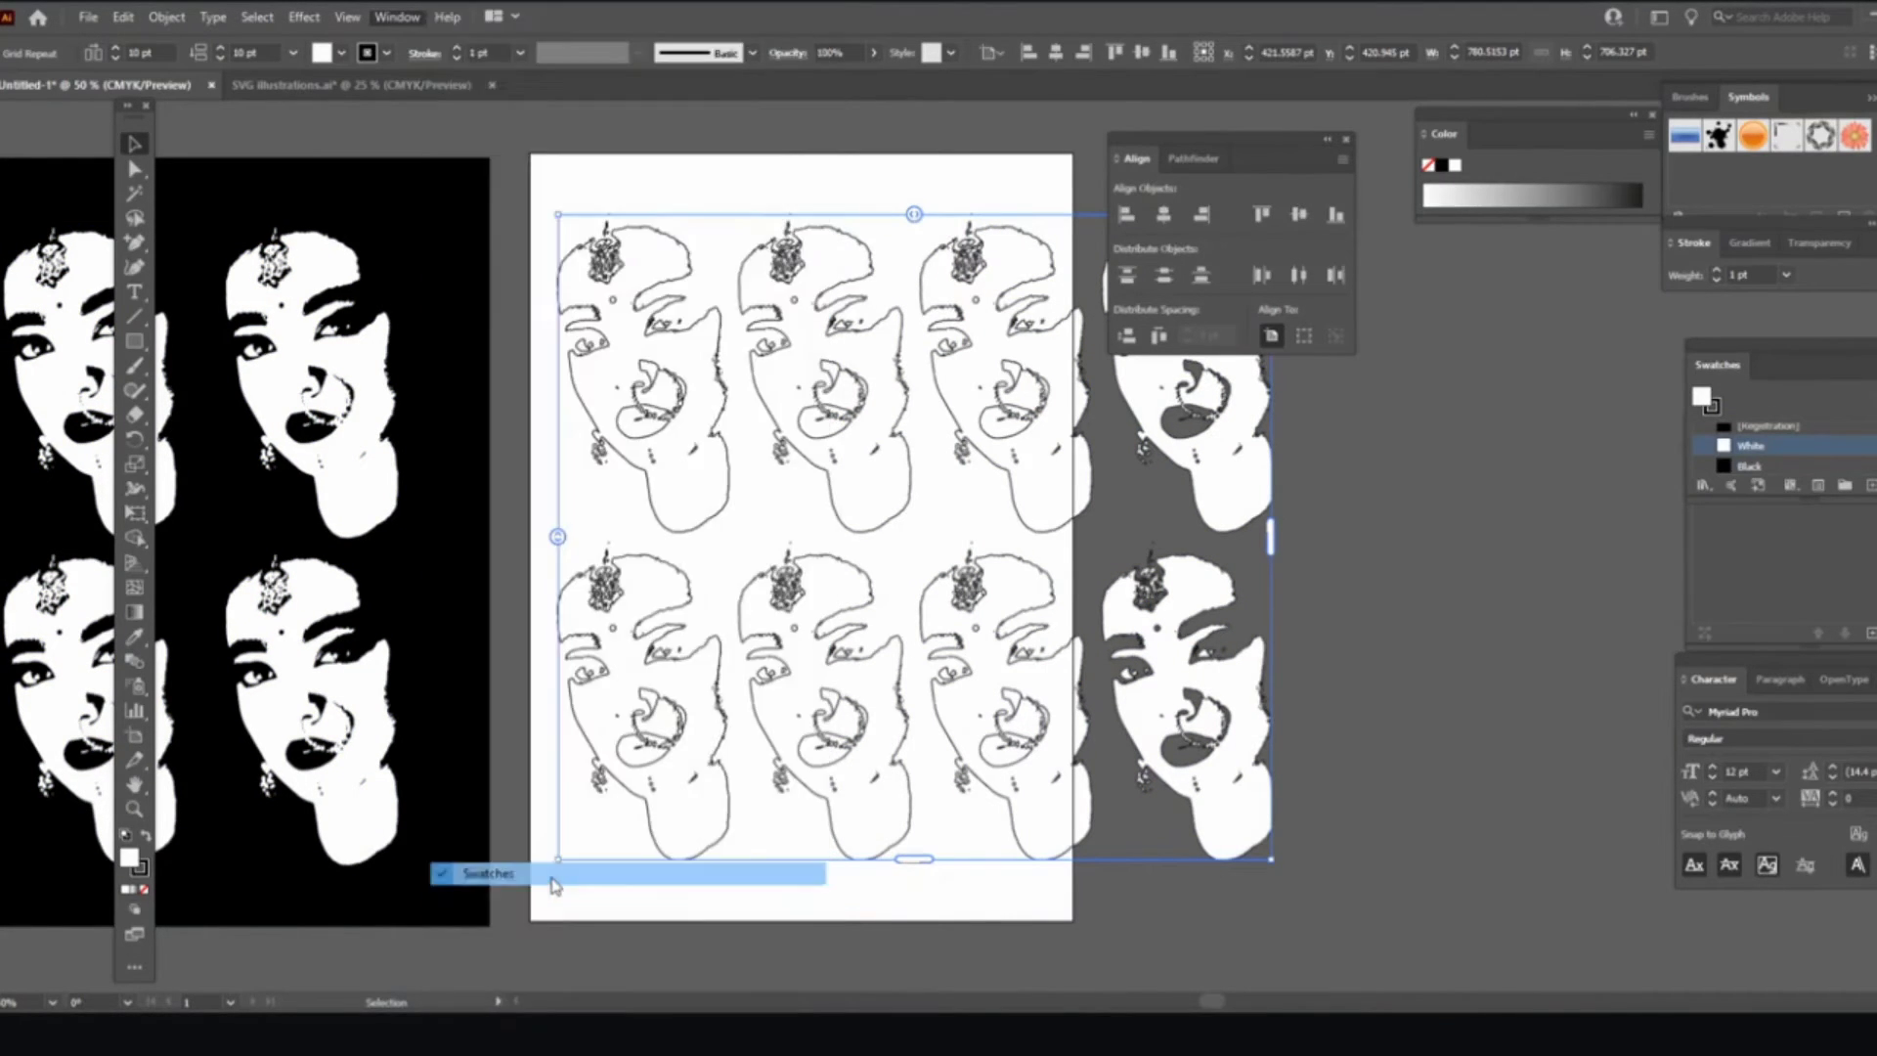
pyautogui.click(397, 17)
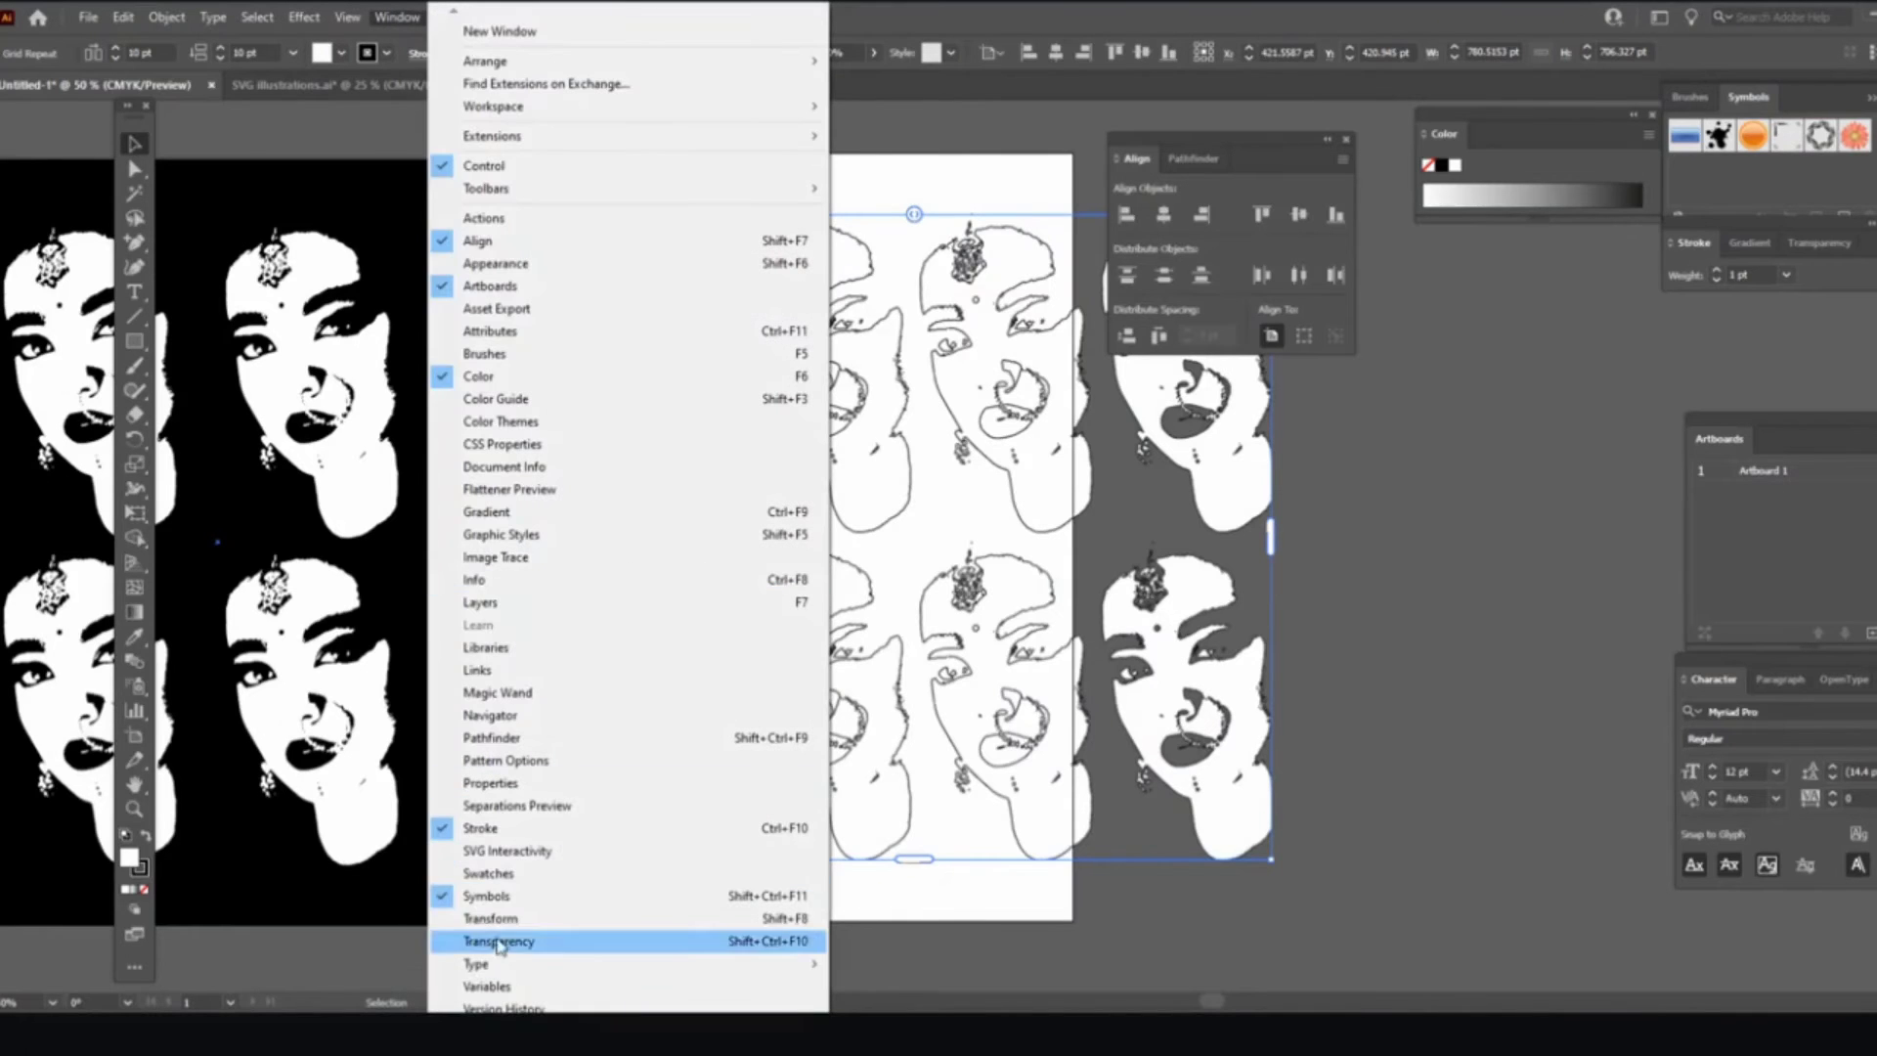
pyautogui.click(508, 873)
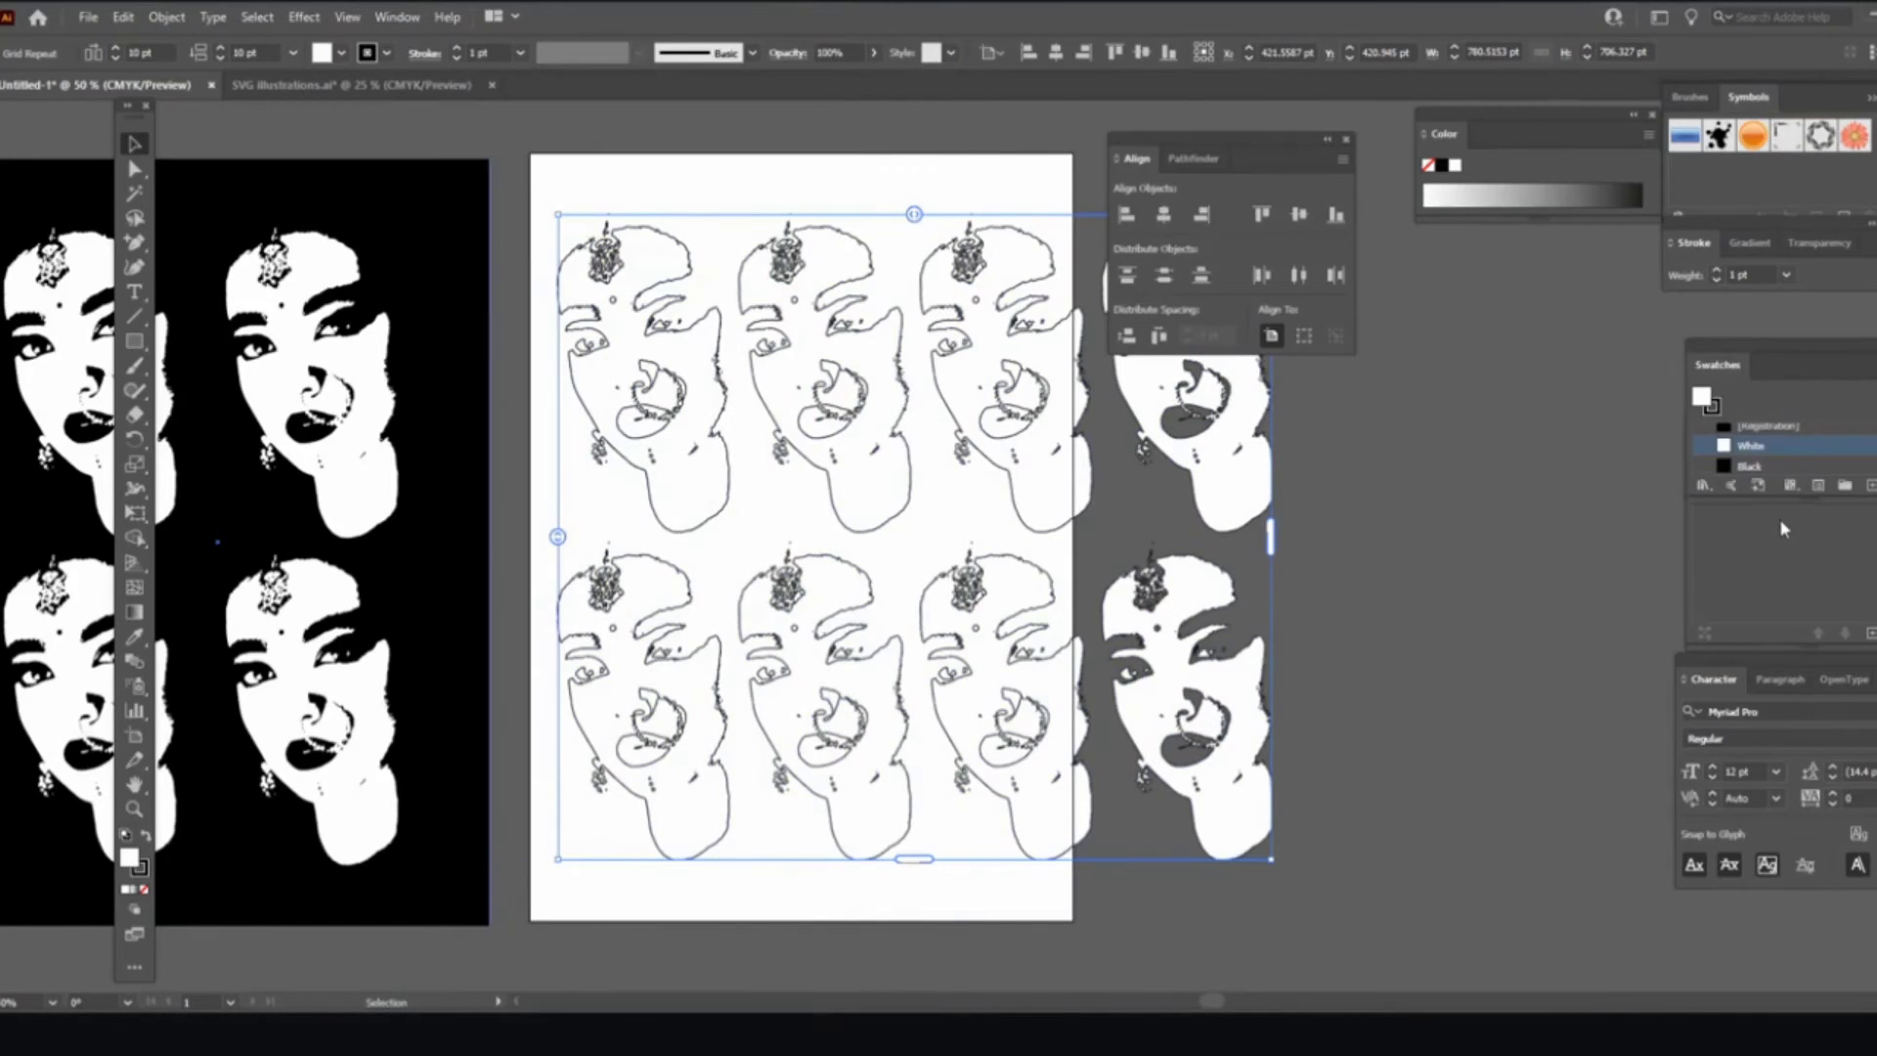
pyautogui.click(1874, 365)
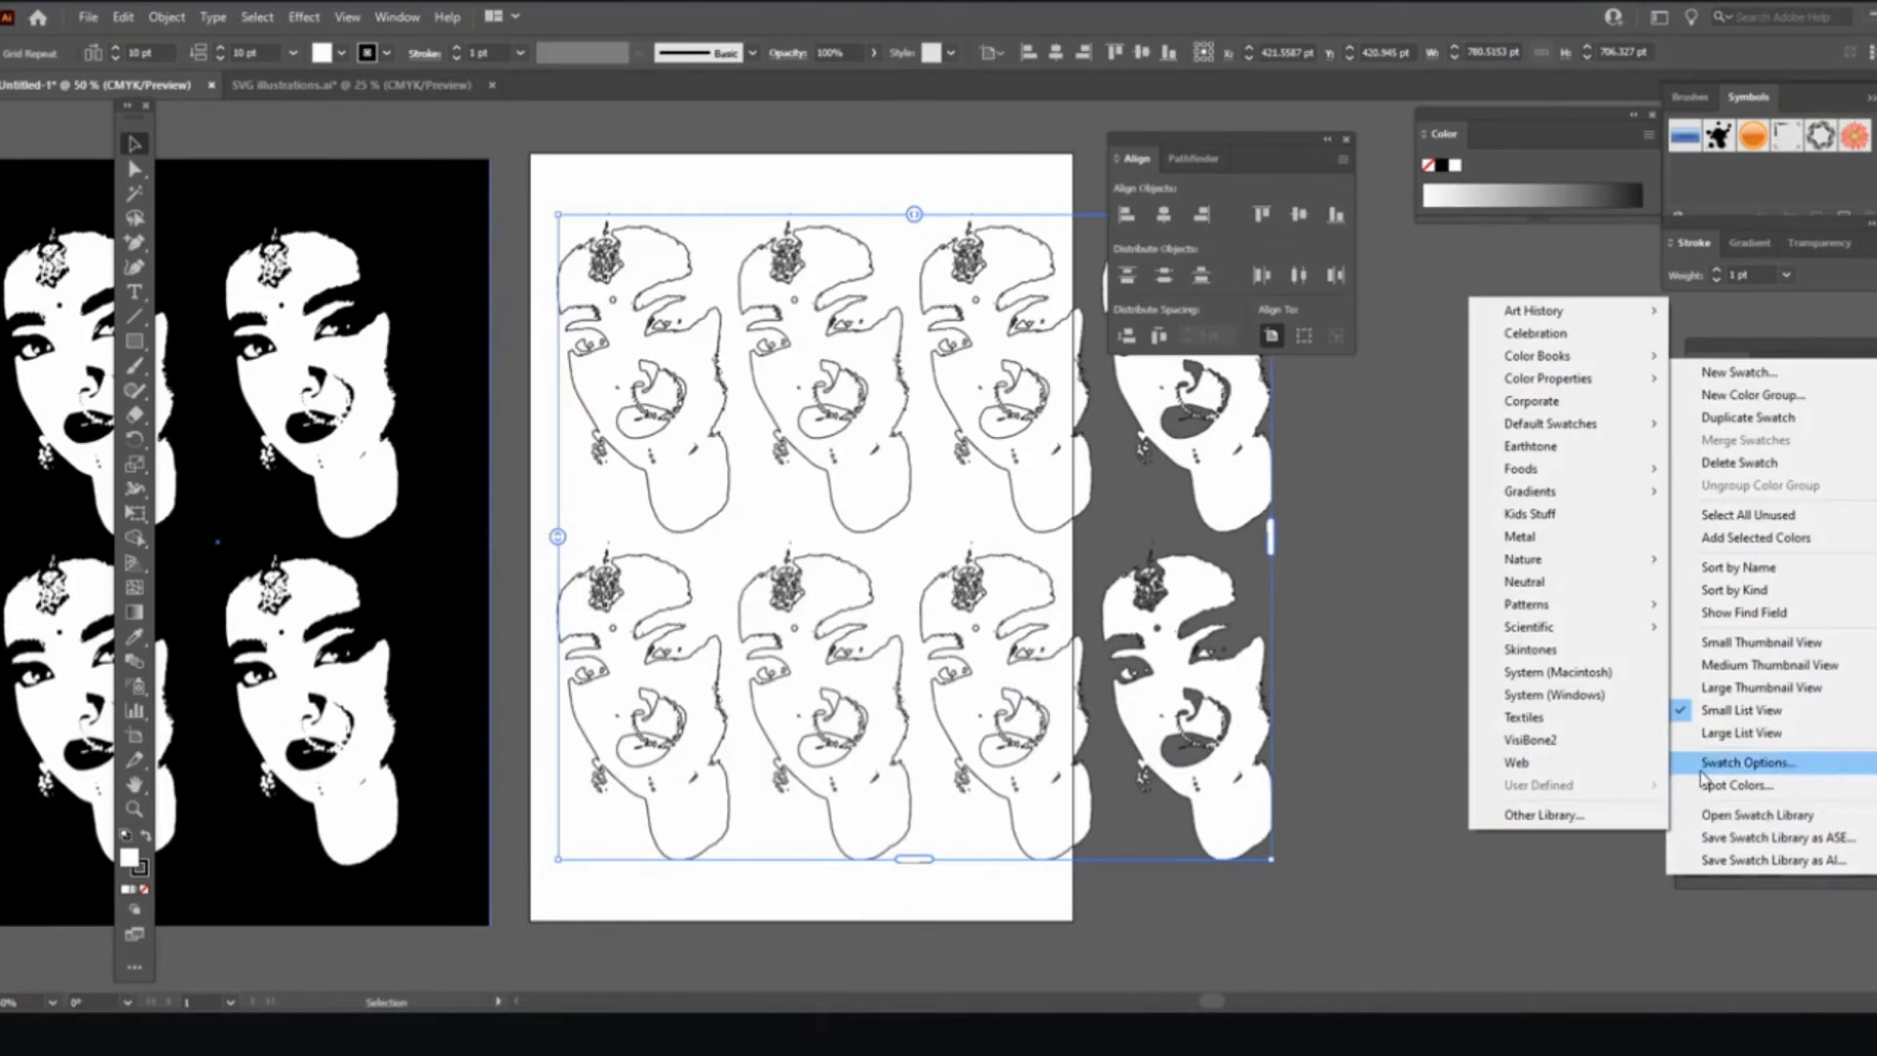
# Step: Open the TRUMATCH colour book, enlarge its panel, and fill the faces with TRUMATCH 7-e5
pyautogui.moveTo(1601, 365)
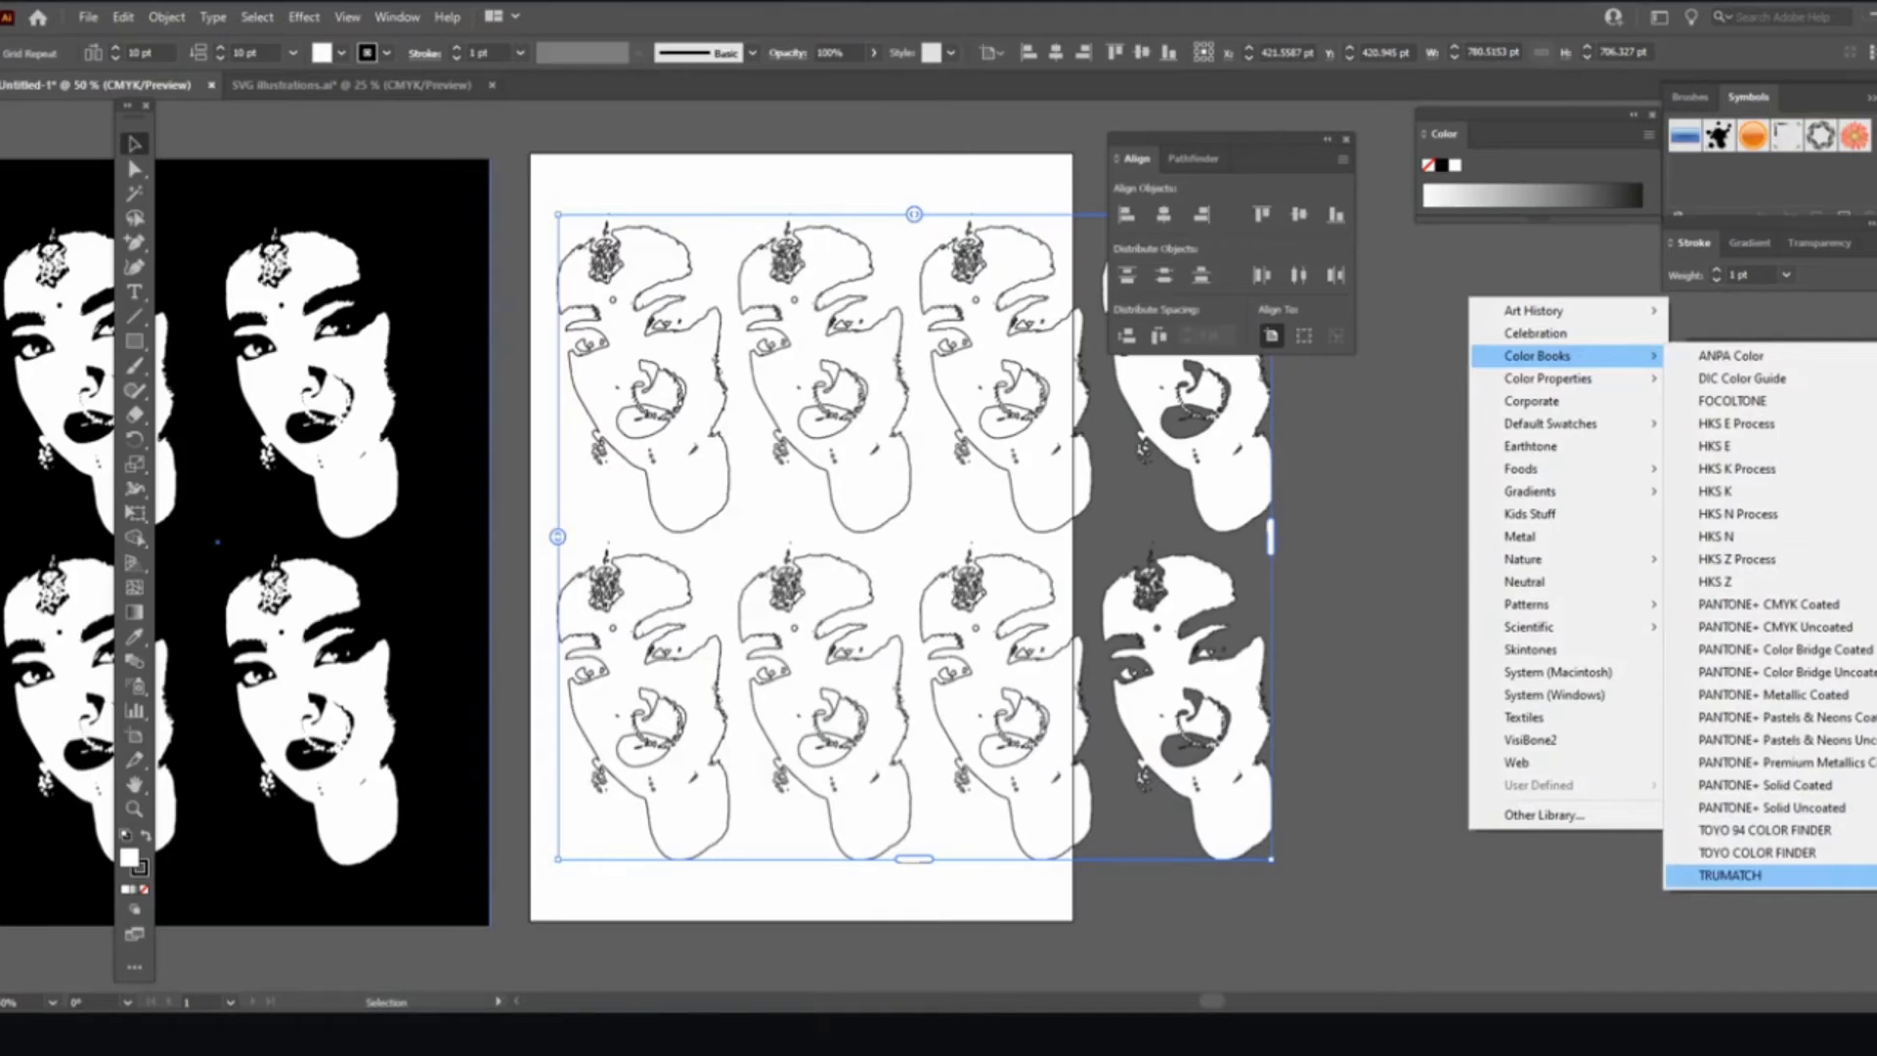
pyautogui.click(1730, 875)
pyautogui.moveTo(983, 495); pyautogui.dragTo(1598, 523)
pyautogui.moveTo(1645, 669); pyautogui.dragTo(1645, 927)
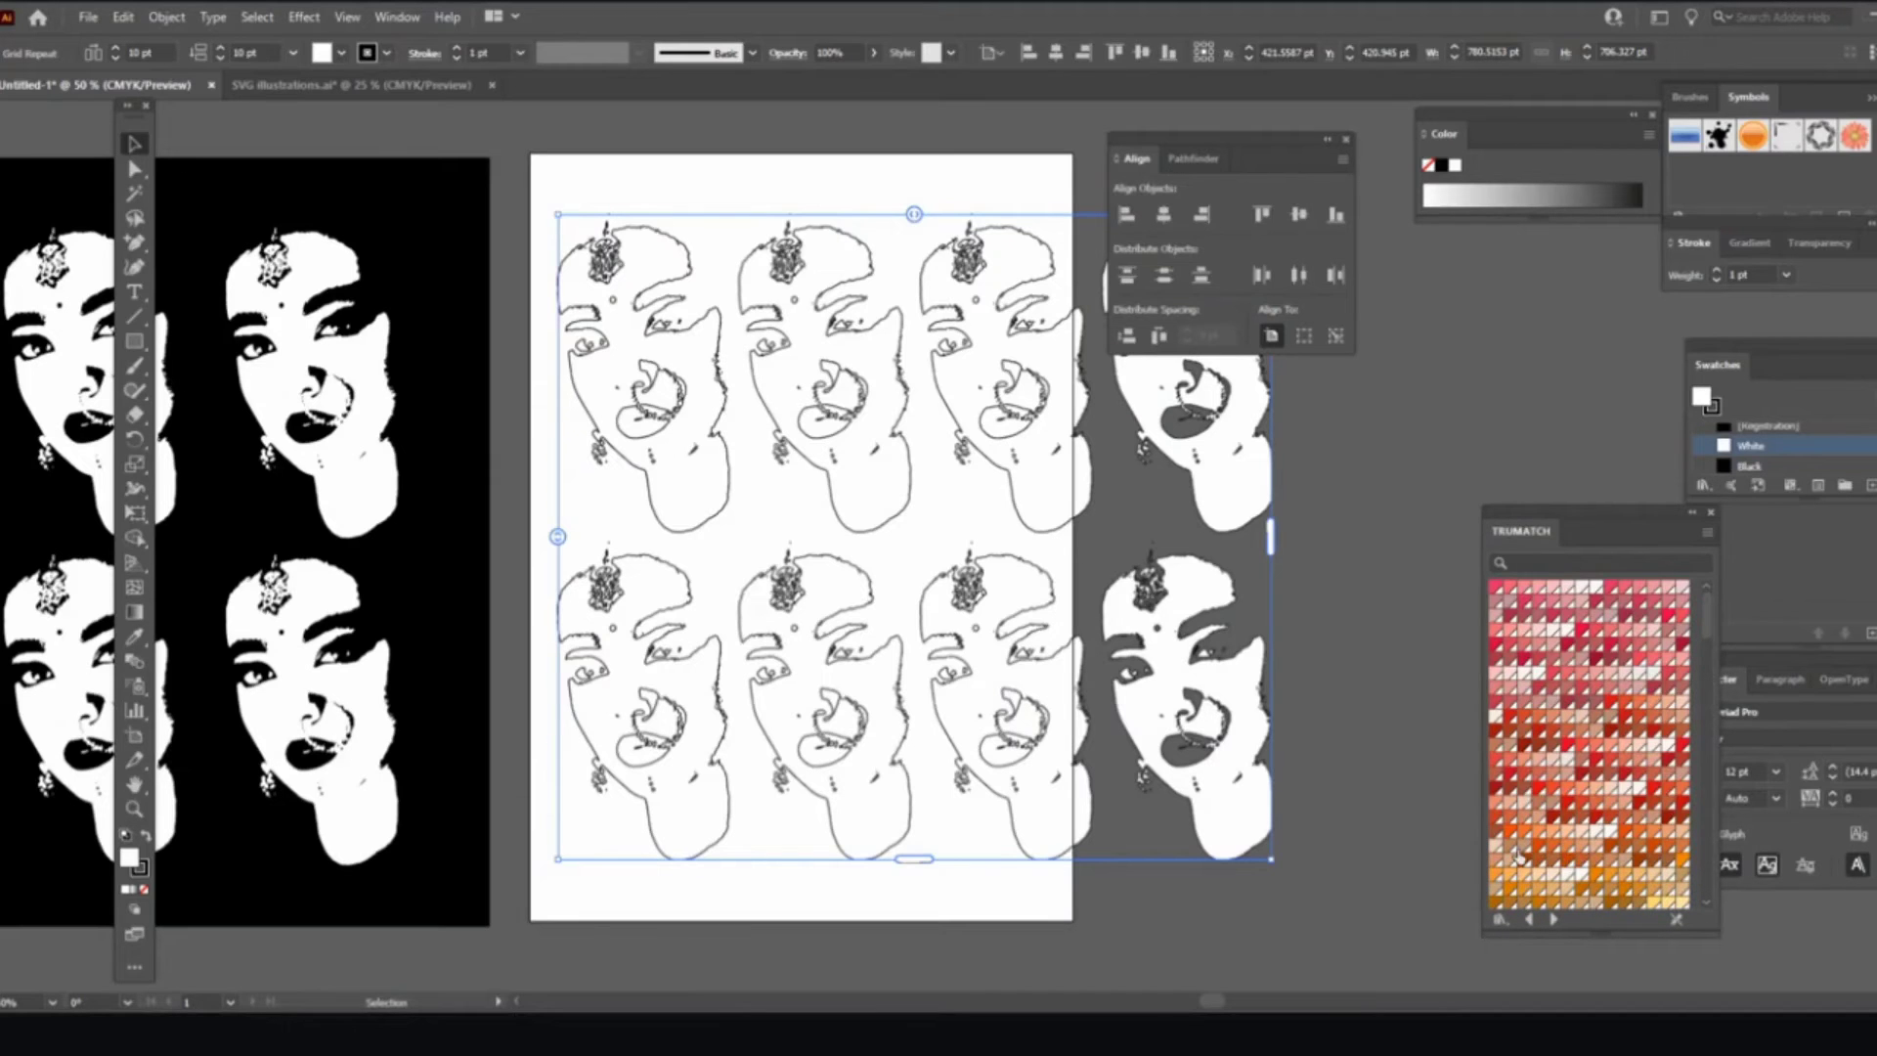
pyautogui.click(1520, 854)
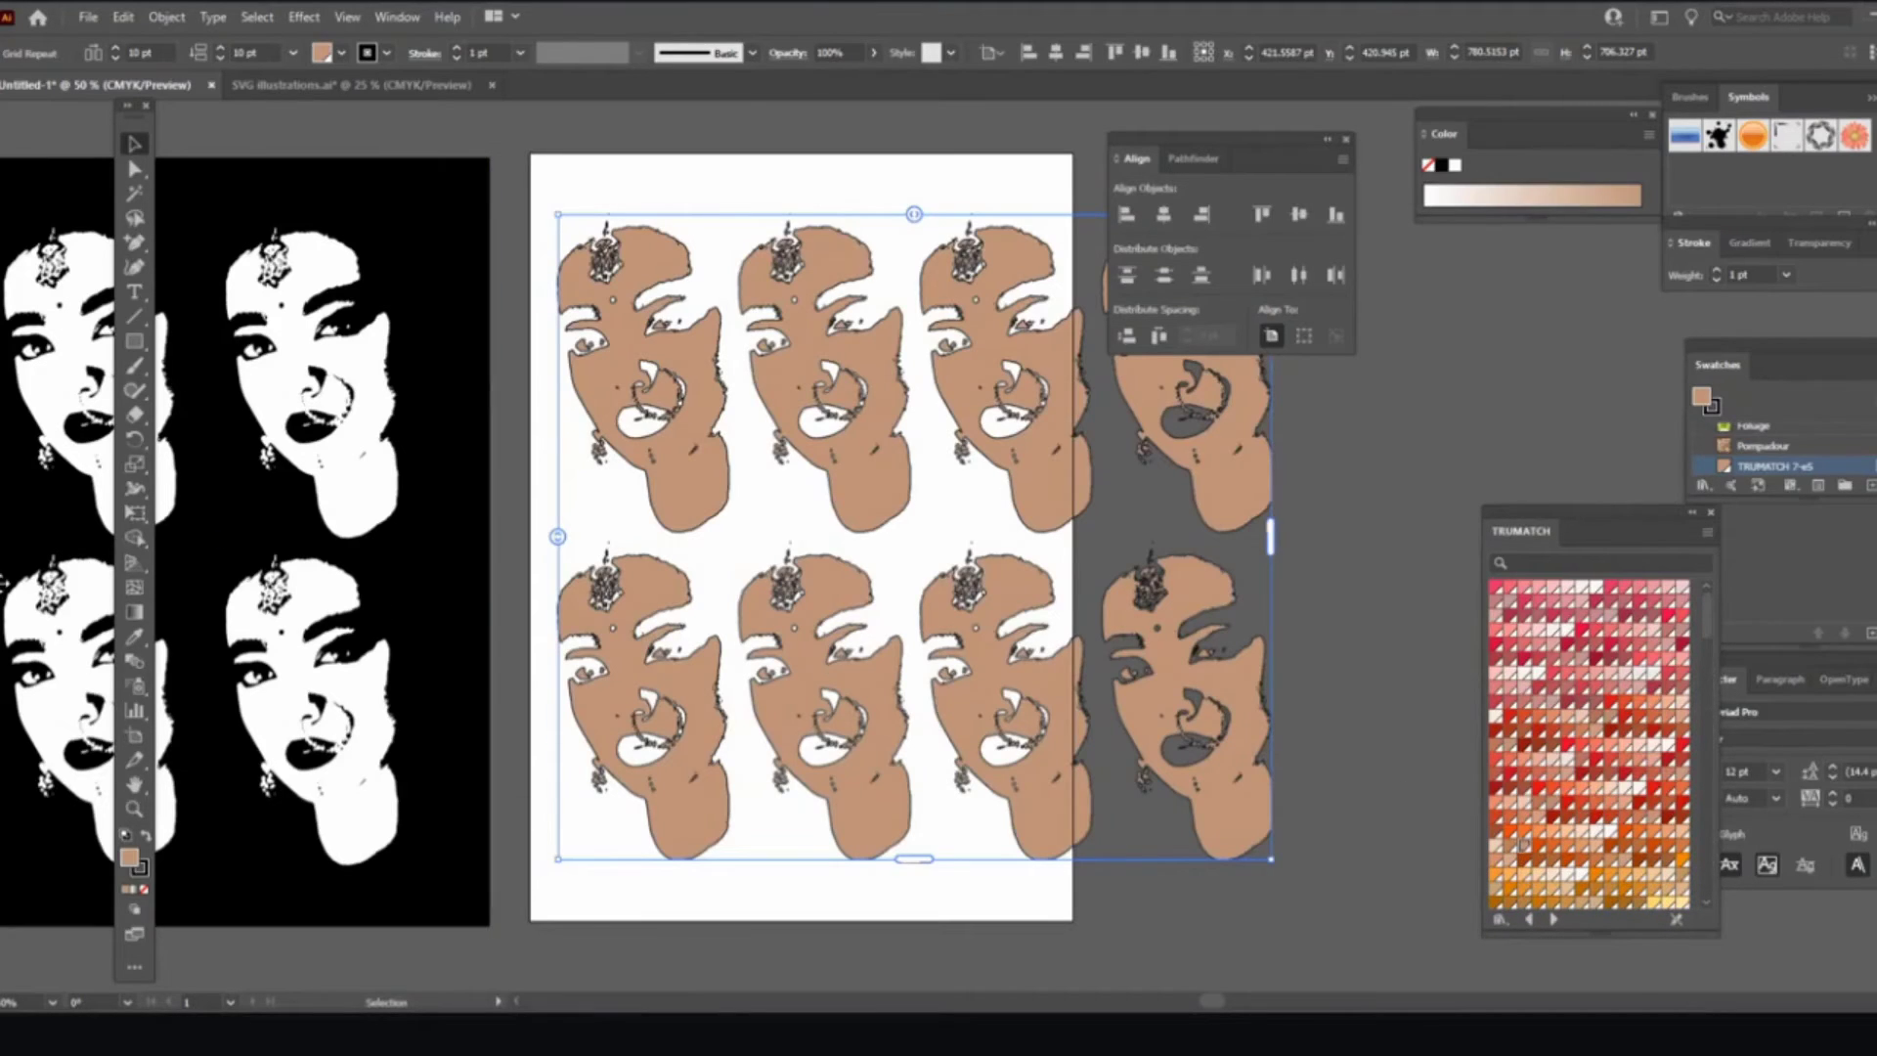
# Step: Remove the faces' black outline and scale the face grid down to a small top-left block
pyautogui.click(142, 875)
pyautogui.click(142, 895)
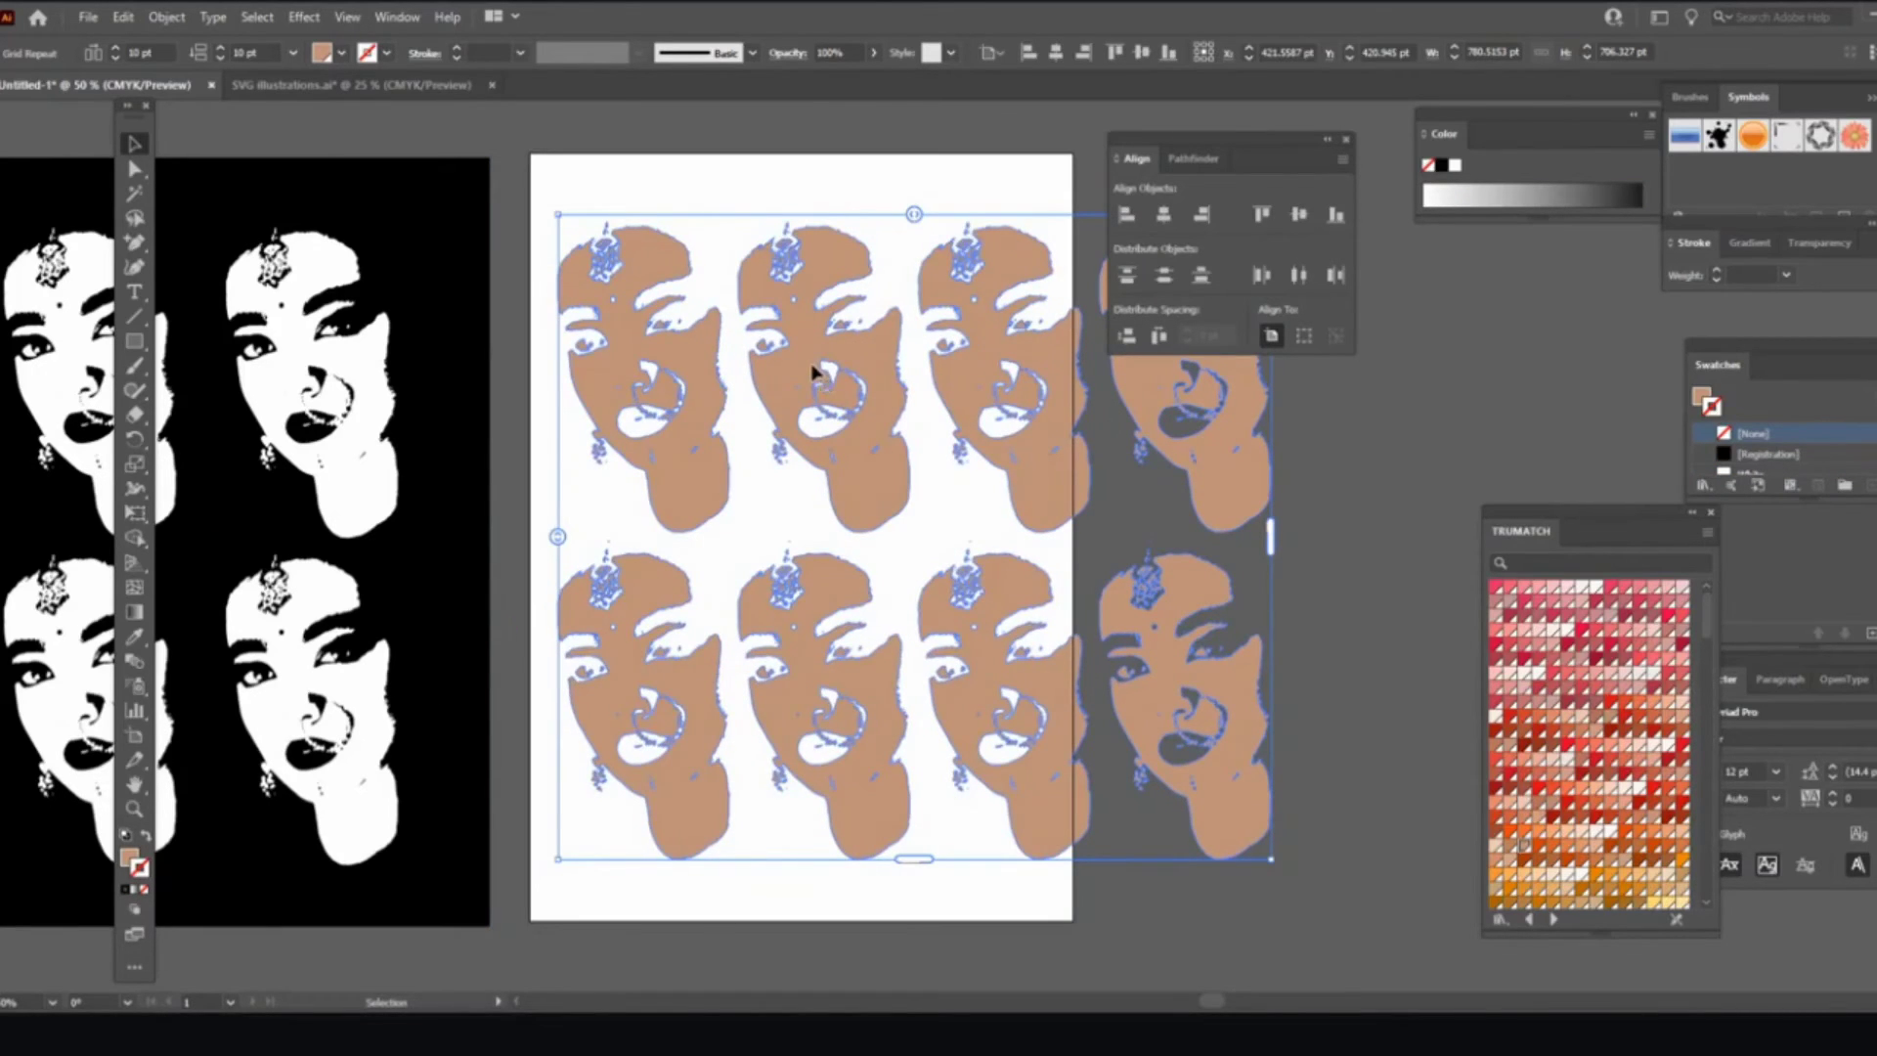
pyautogui.moveTo(1166, 141); pyautogui.dragTo(1408, 204)
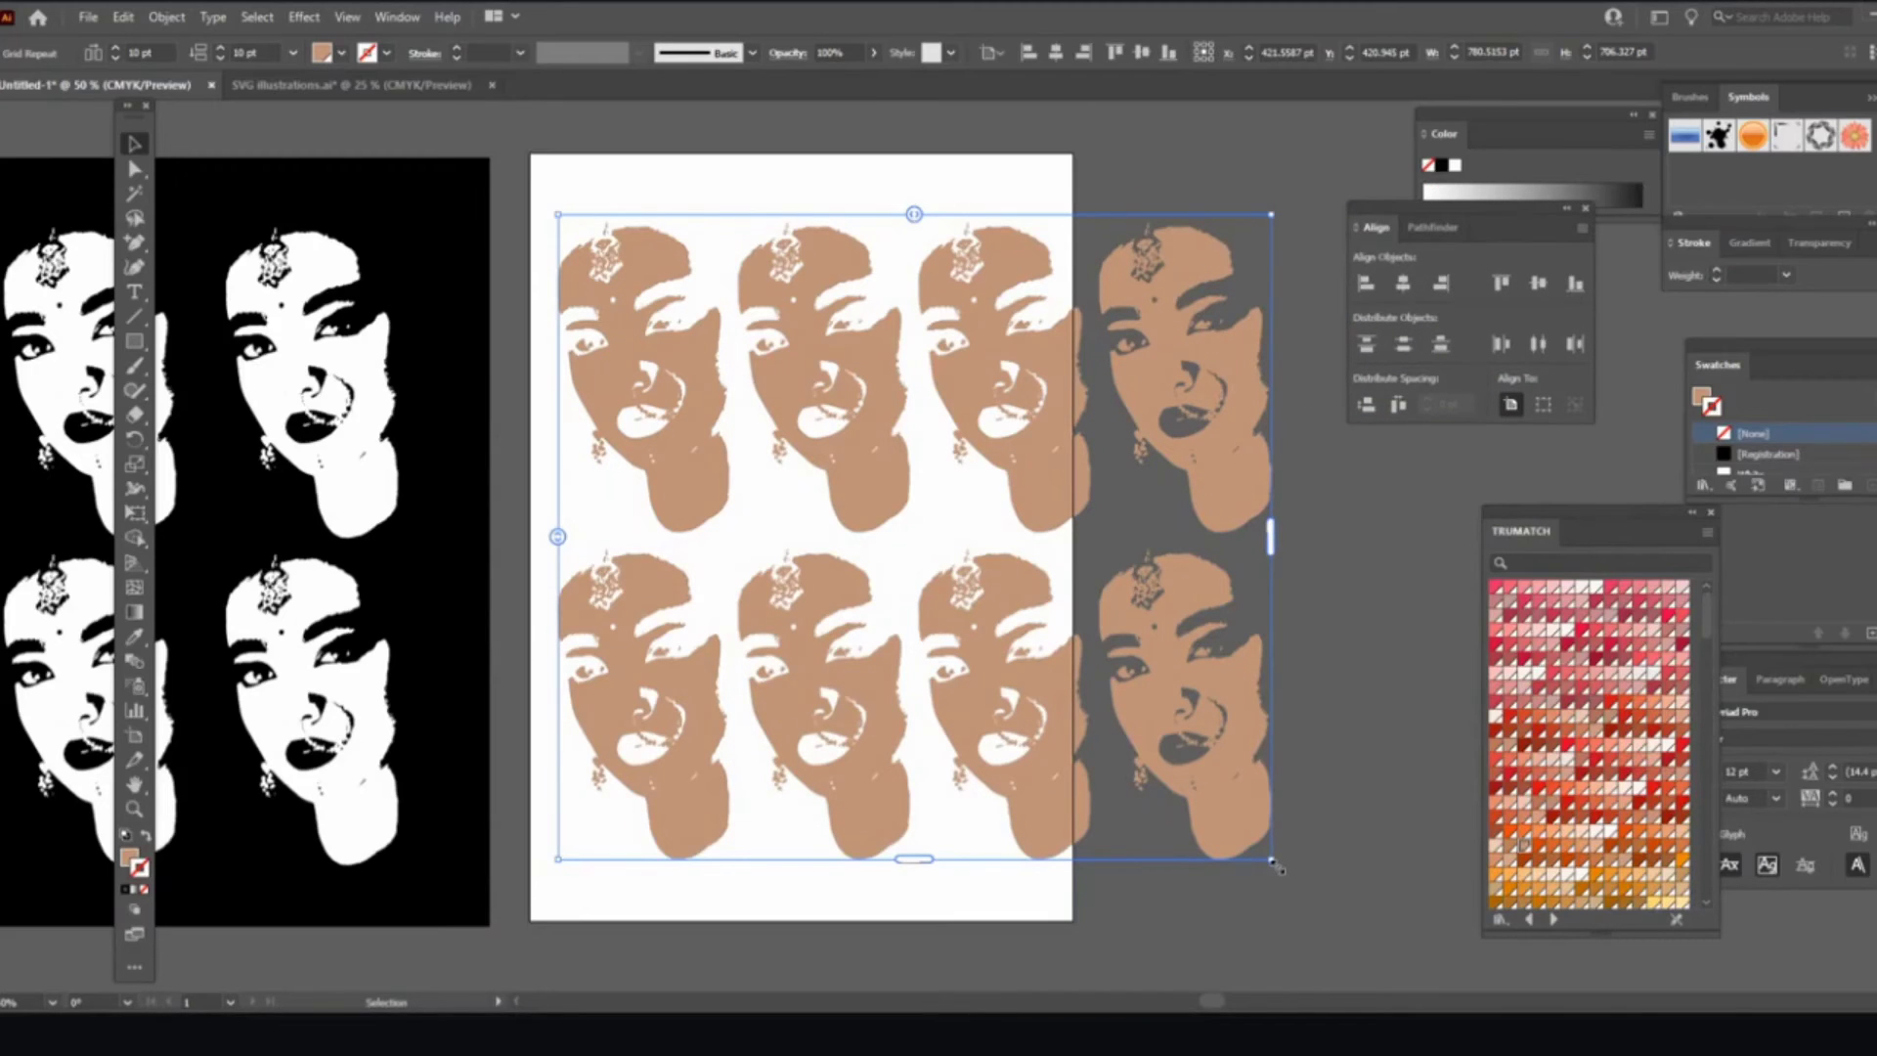
pyautogui.moveTo(1274, 862); pyautogui.dragTo(838, 456)
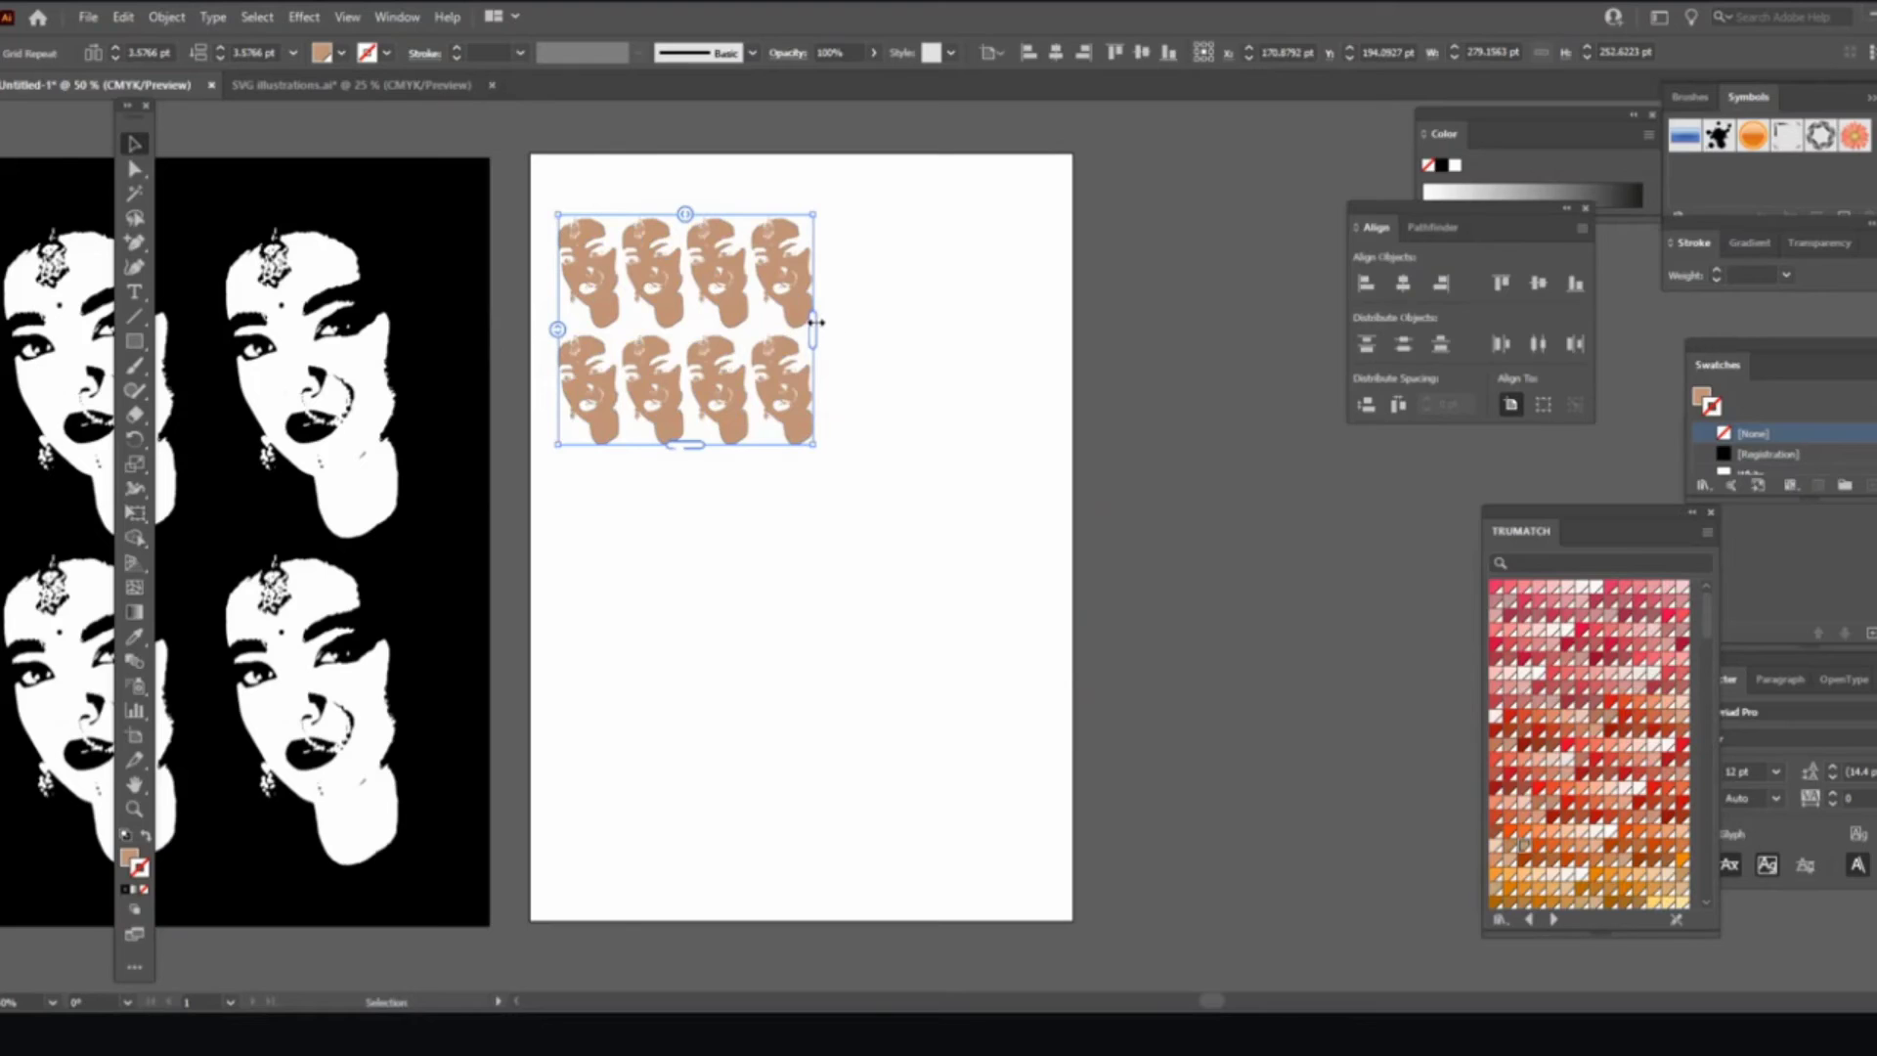
# Step: Widen the face repeat to seven columns and extend it to six rows
pyautogui.moveTo(818, 322); pyautogui.dragTo(1012, 458)
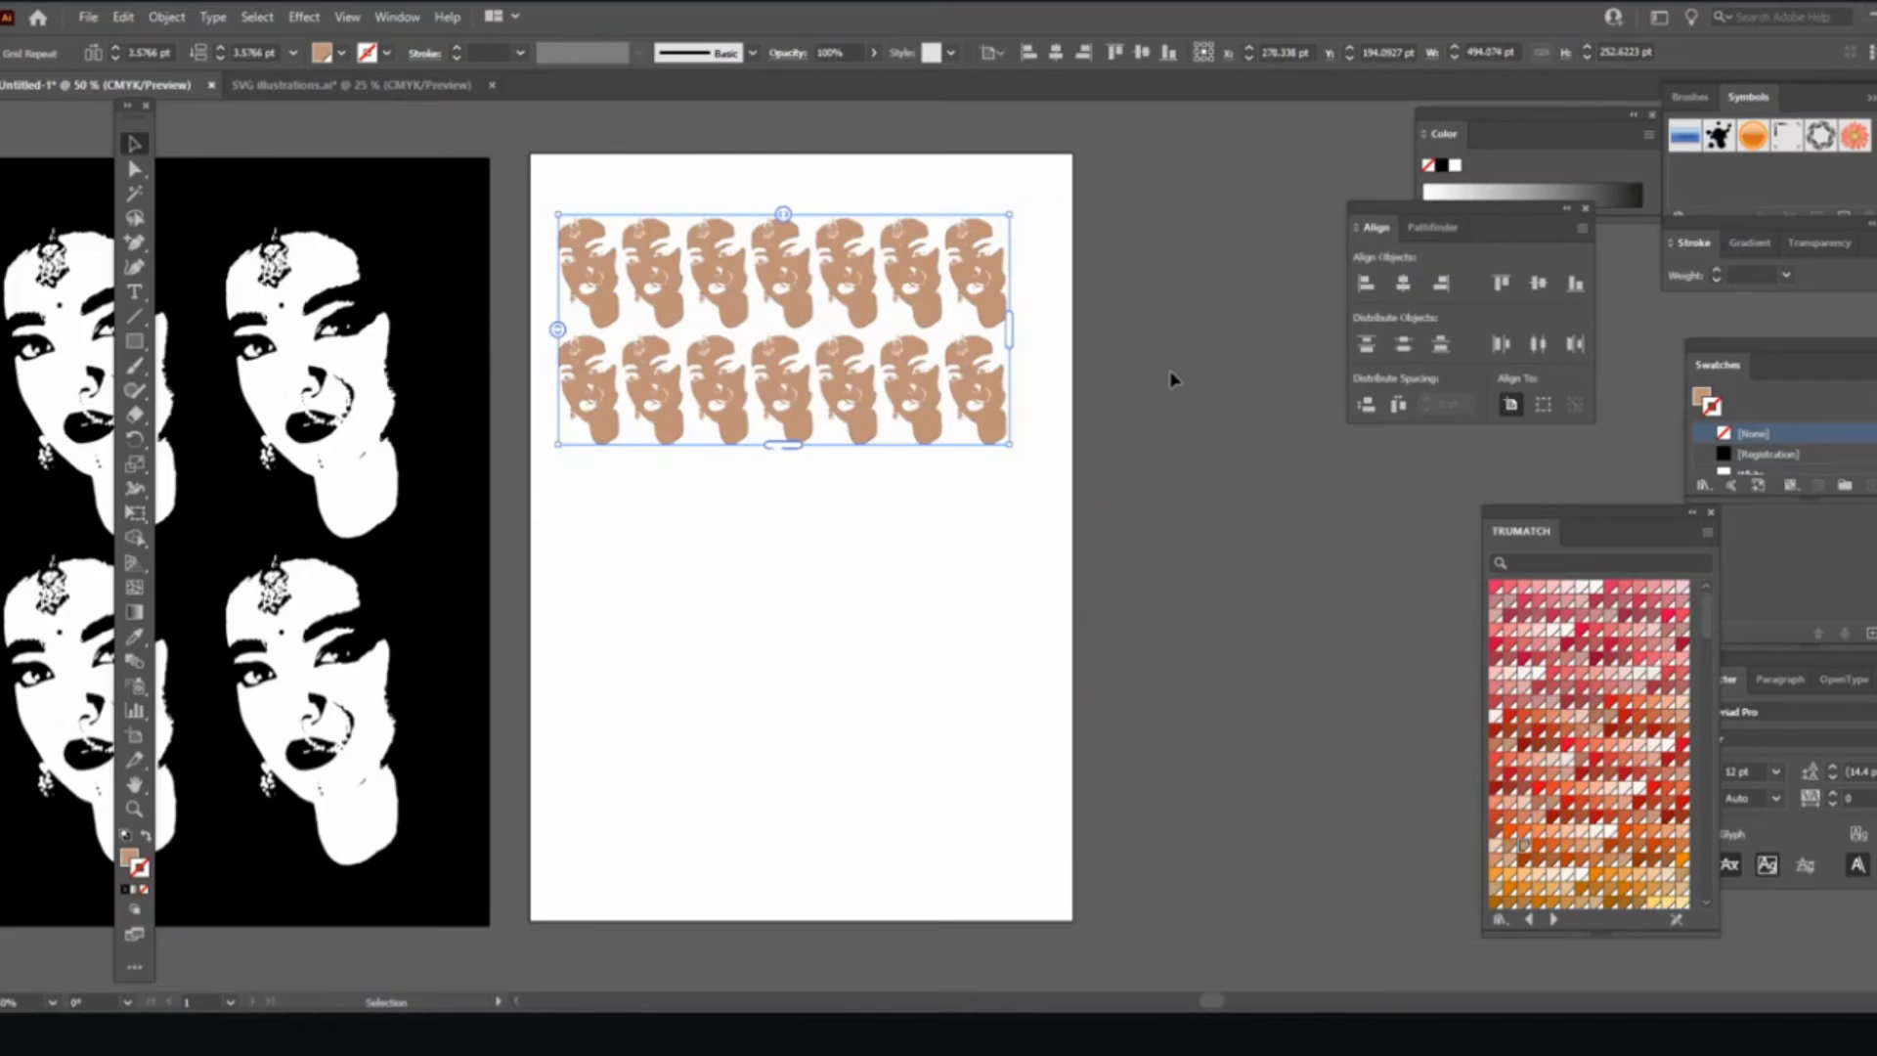
pyautogui.click(1173, 381)
pyautogui.click(787, 431)
pyautogui.moveTo(778, 451); pyautogui.dragTo(808, 923)
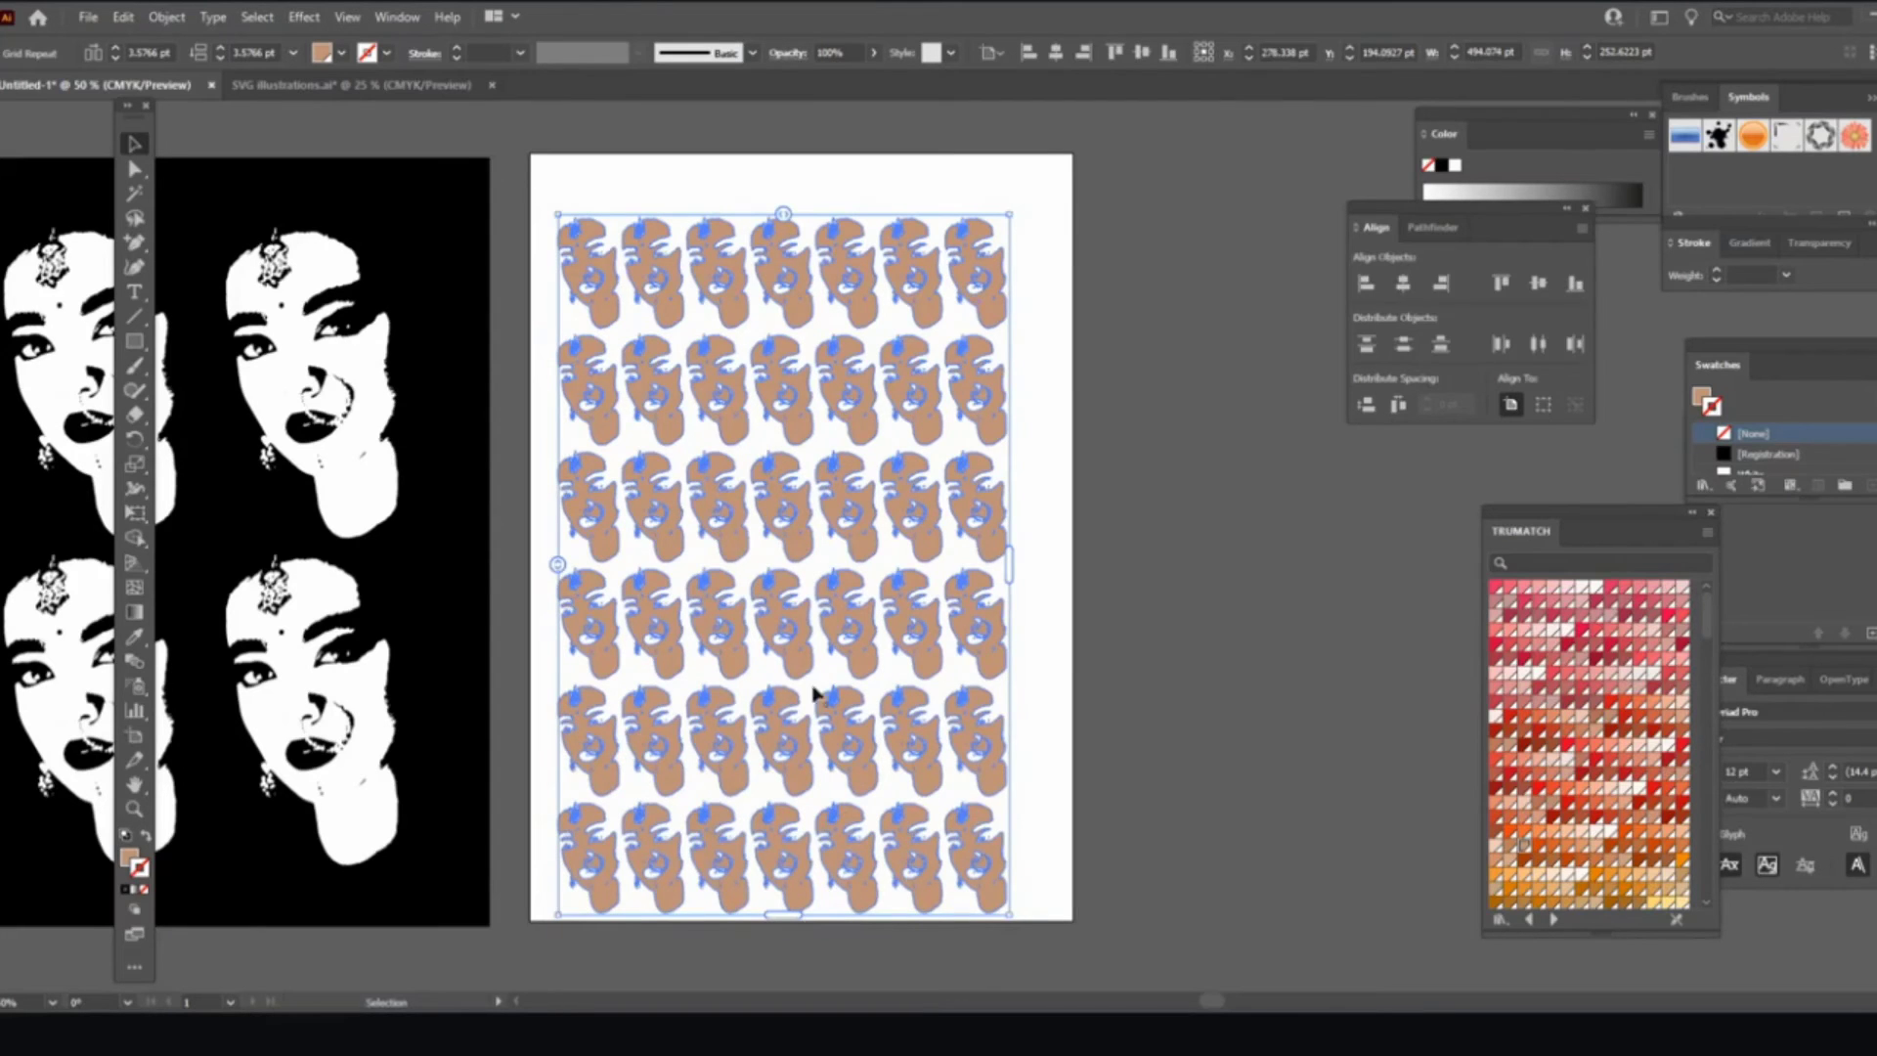
# Step: Nudge the face grid up and right, centre it vertically on the artboard, and deselect
pyautogui.moveTo(787, 528)
pyautogui.mouseDown()
pyautogui.moveTo(838, 511)
pyautogui.moveTo(807, 511)
pyautogui.mouseUp()
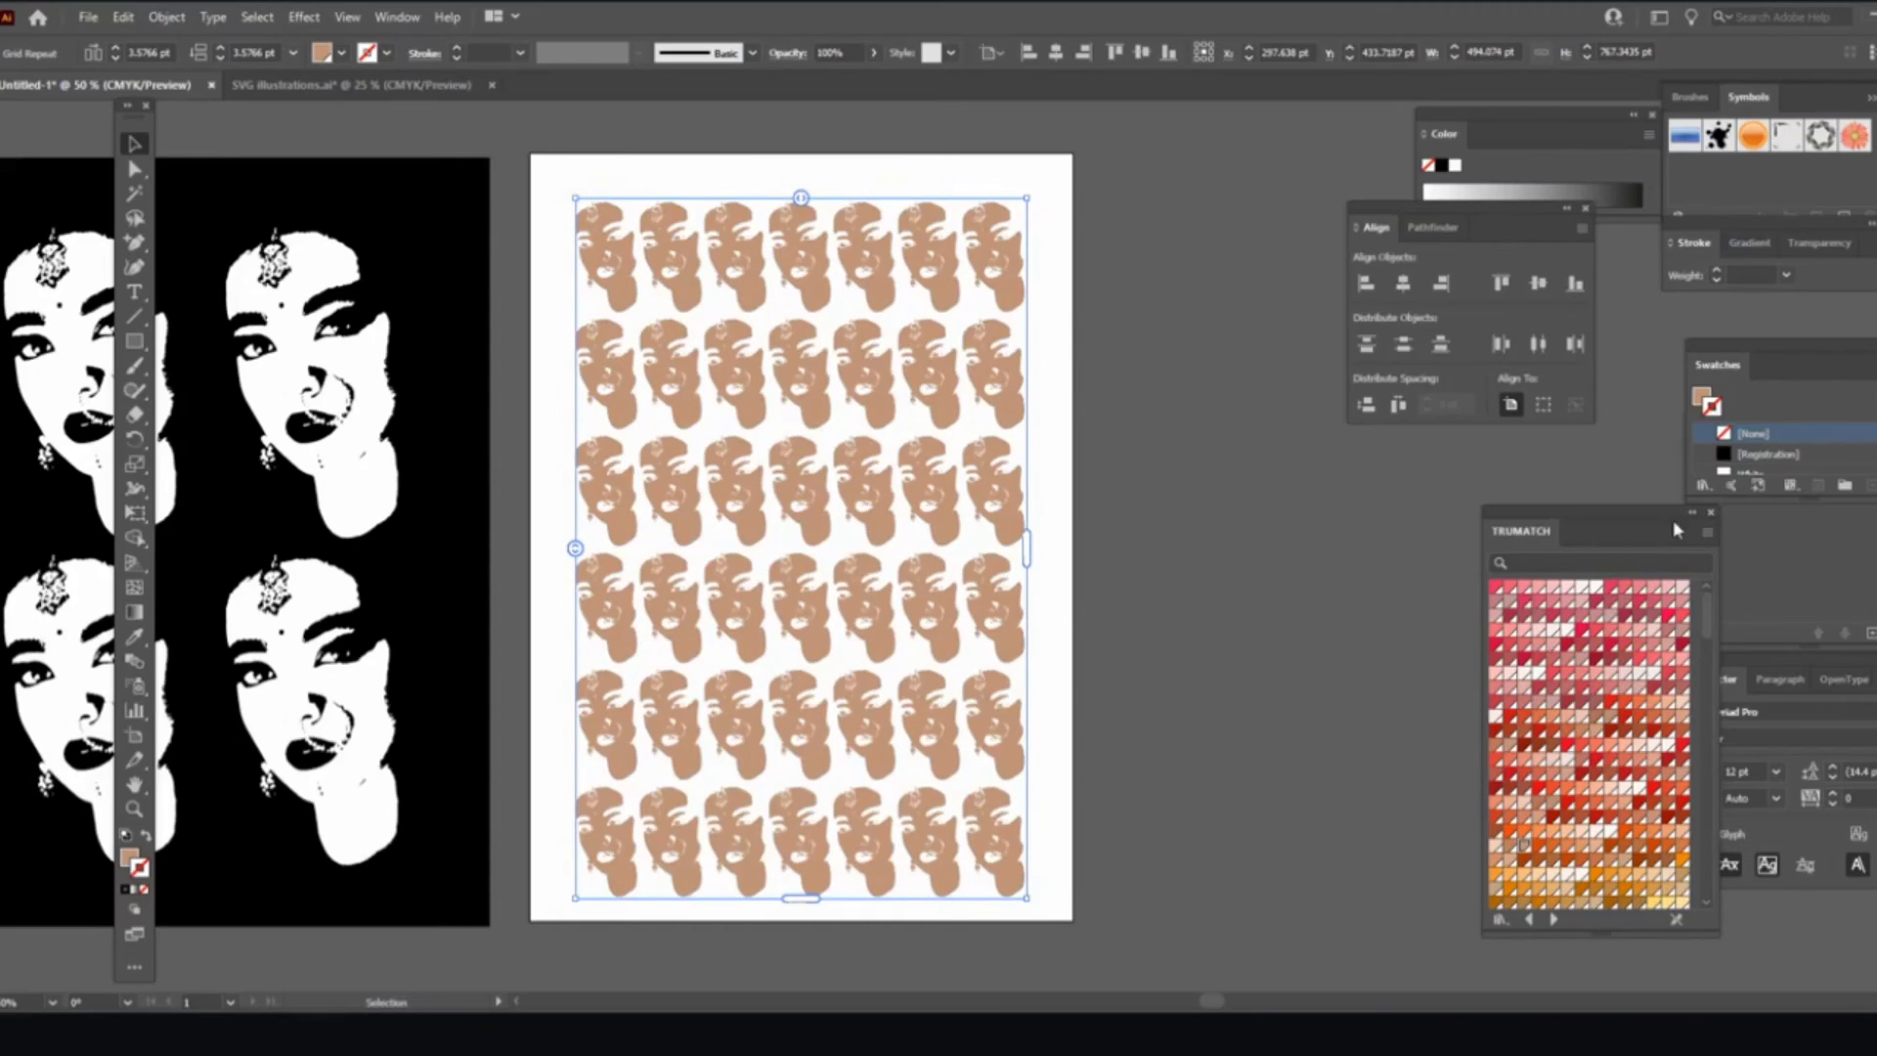
pyautogui.click(1538, 282)
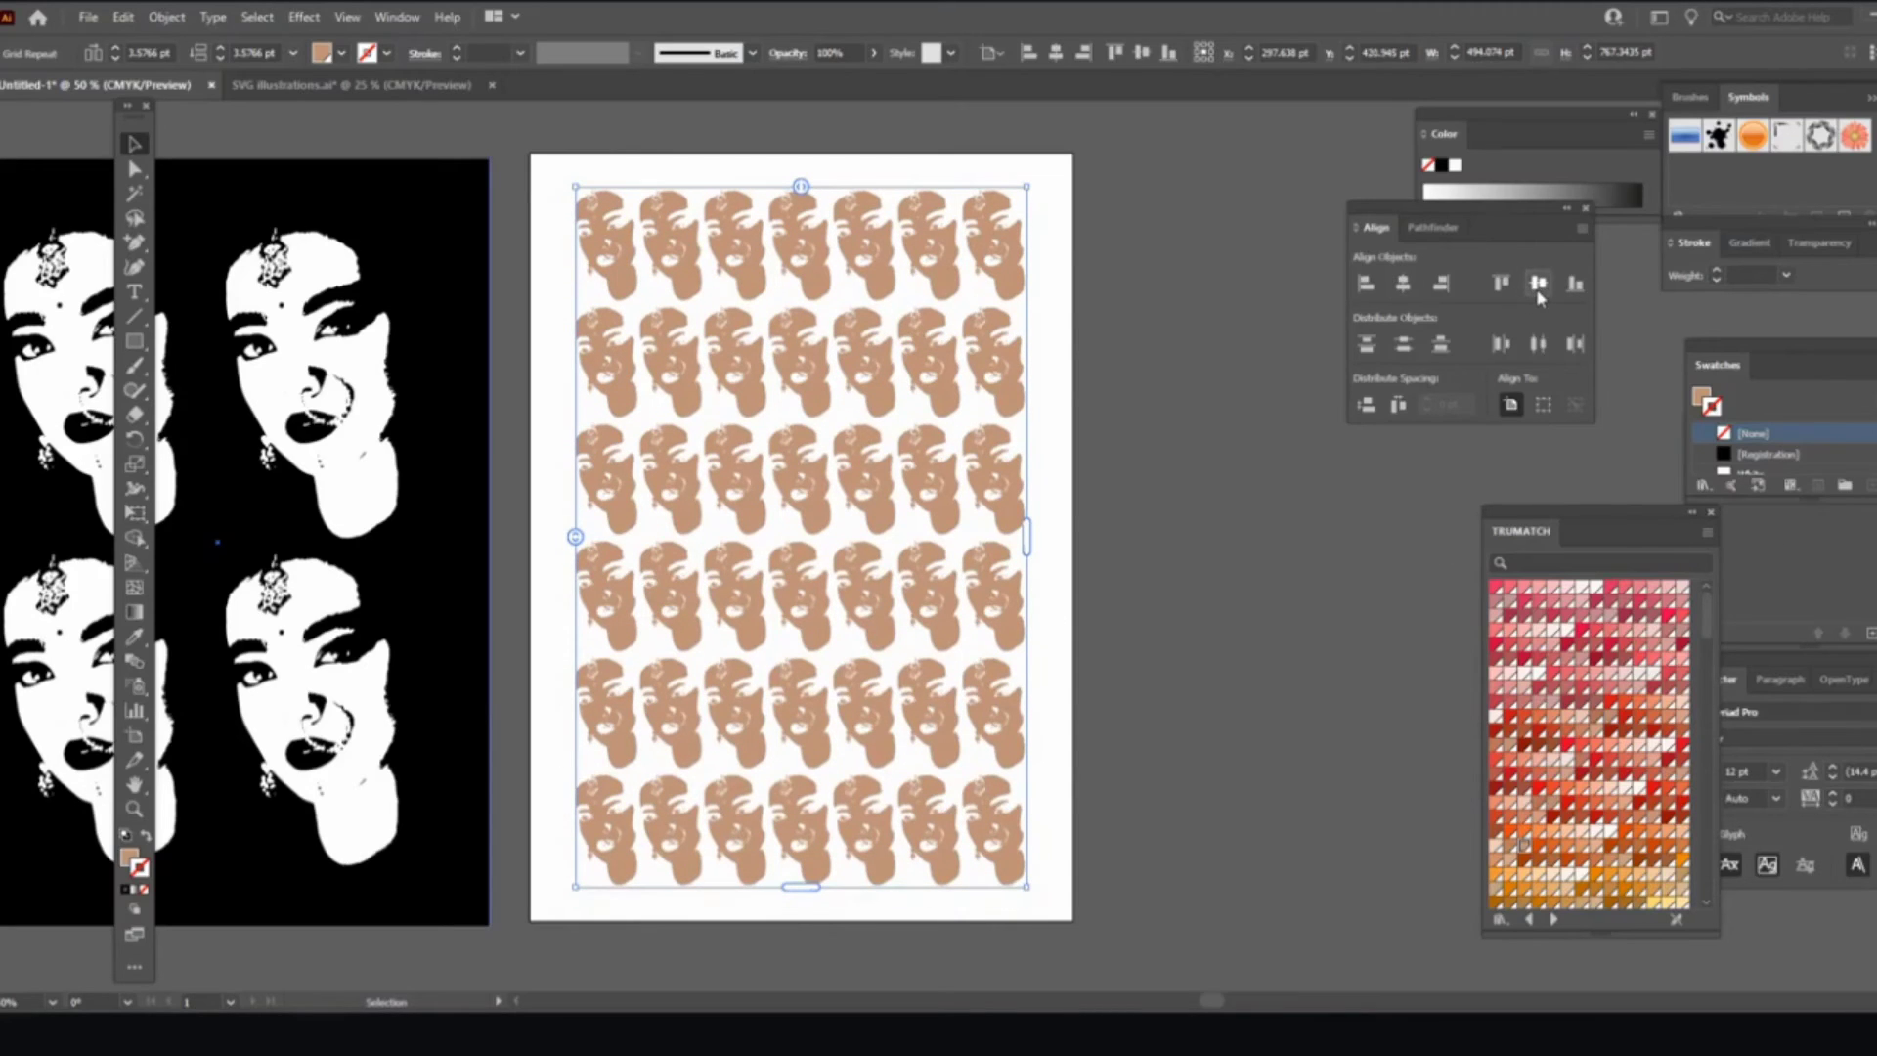
pyautogui.click(1151, 444)
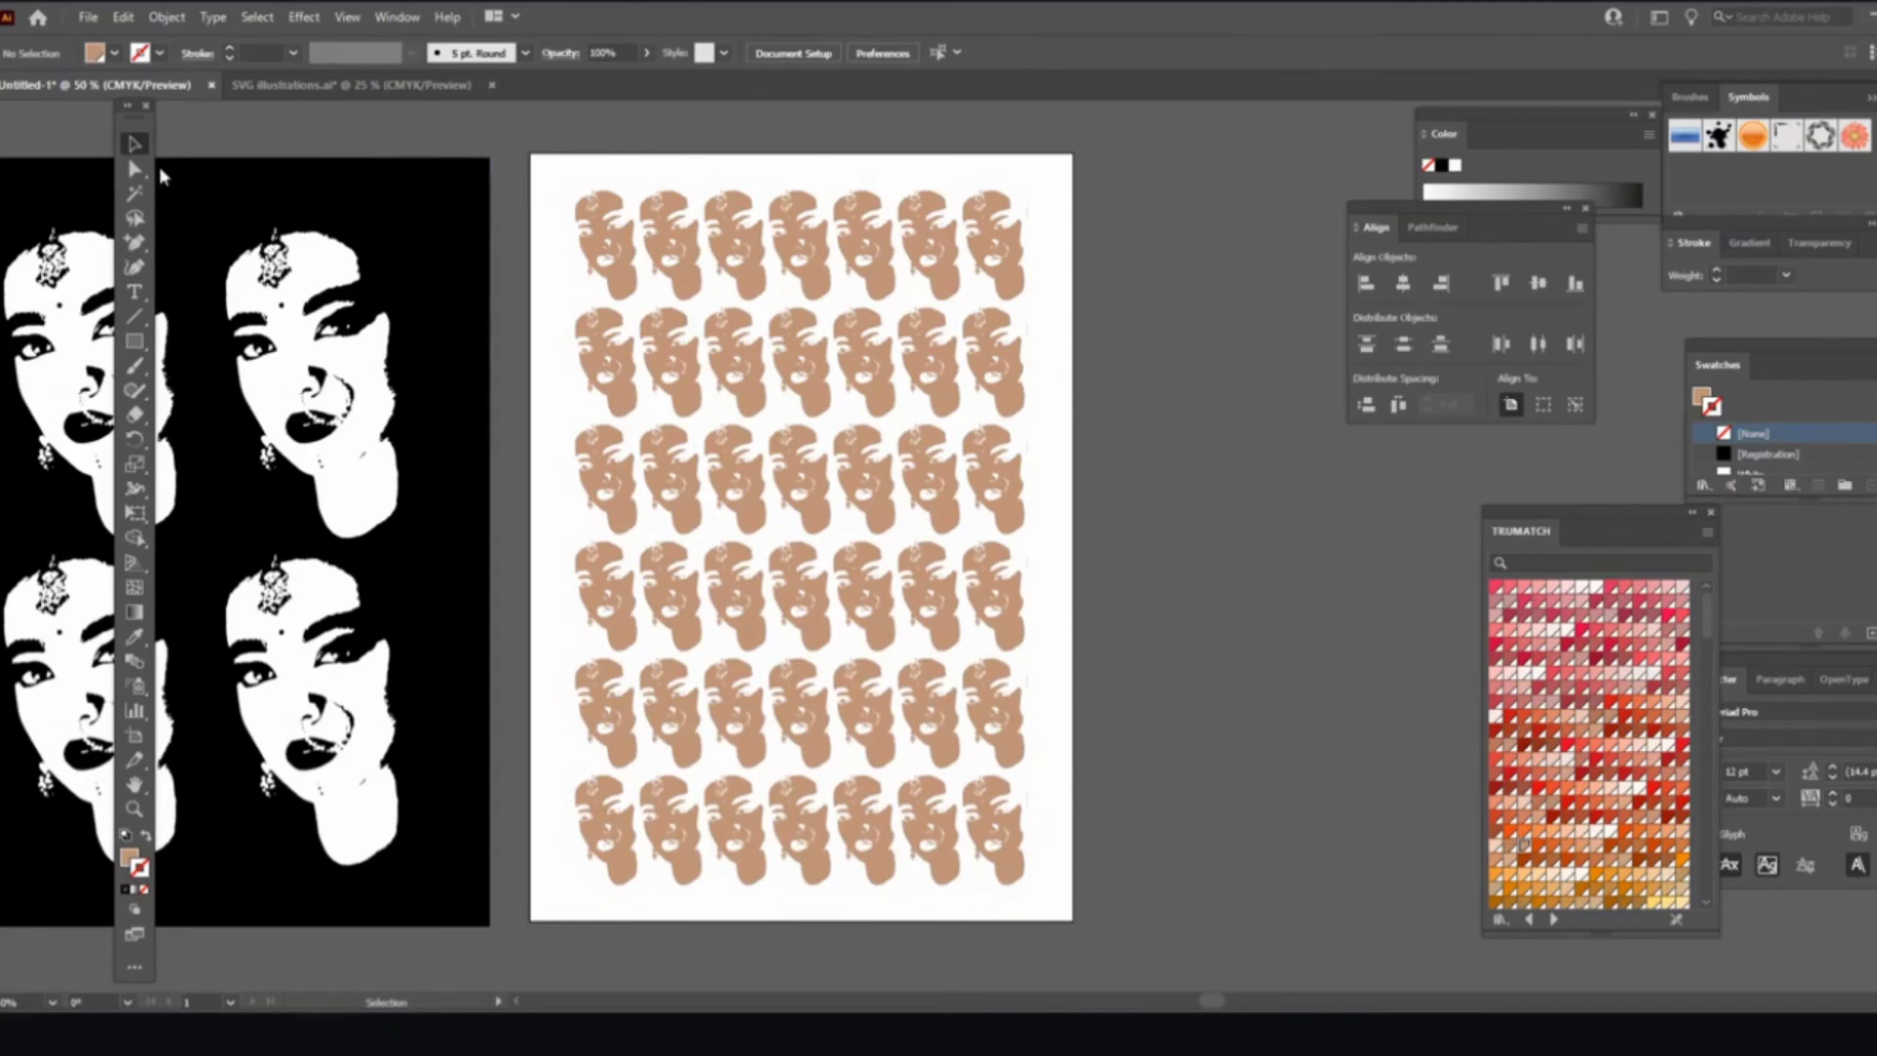
pyautogui.click(134, 341)
# Step: Draw an artboard-sized rectangle filled TRUMATCH 18-c green with no outline
pyautogui.moveTo(531, 153); pyautogui.dragTo(1074, 921)
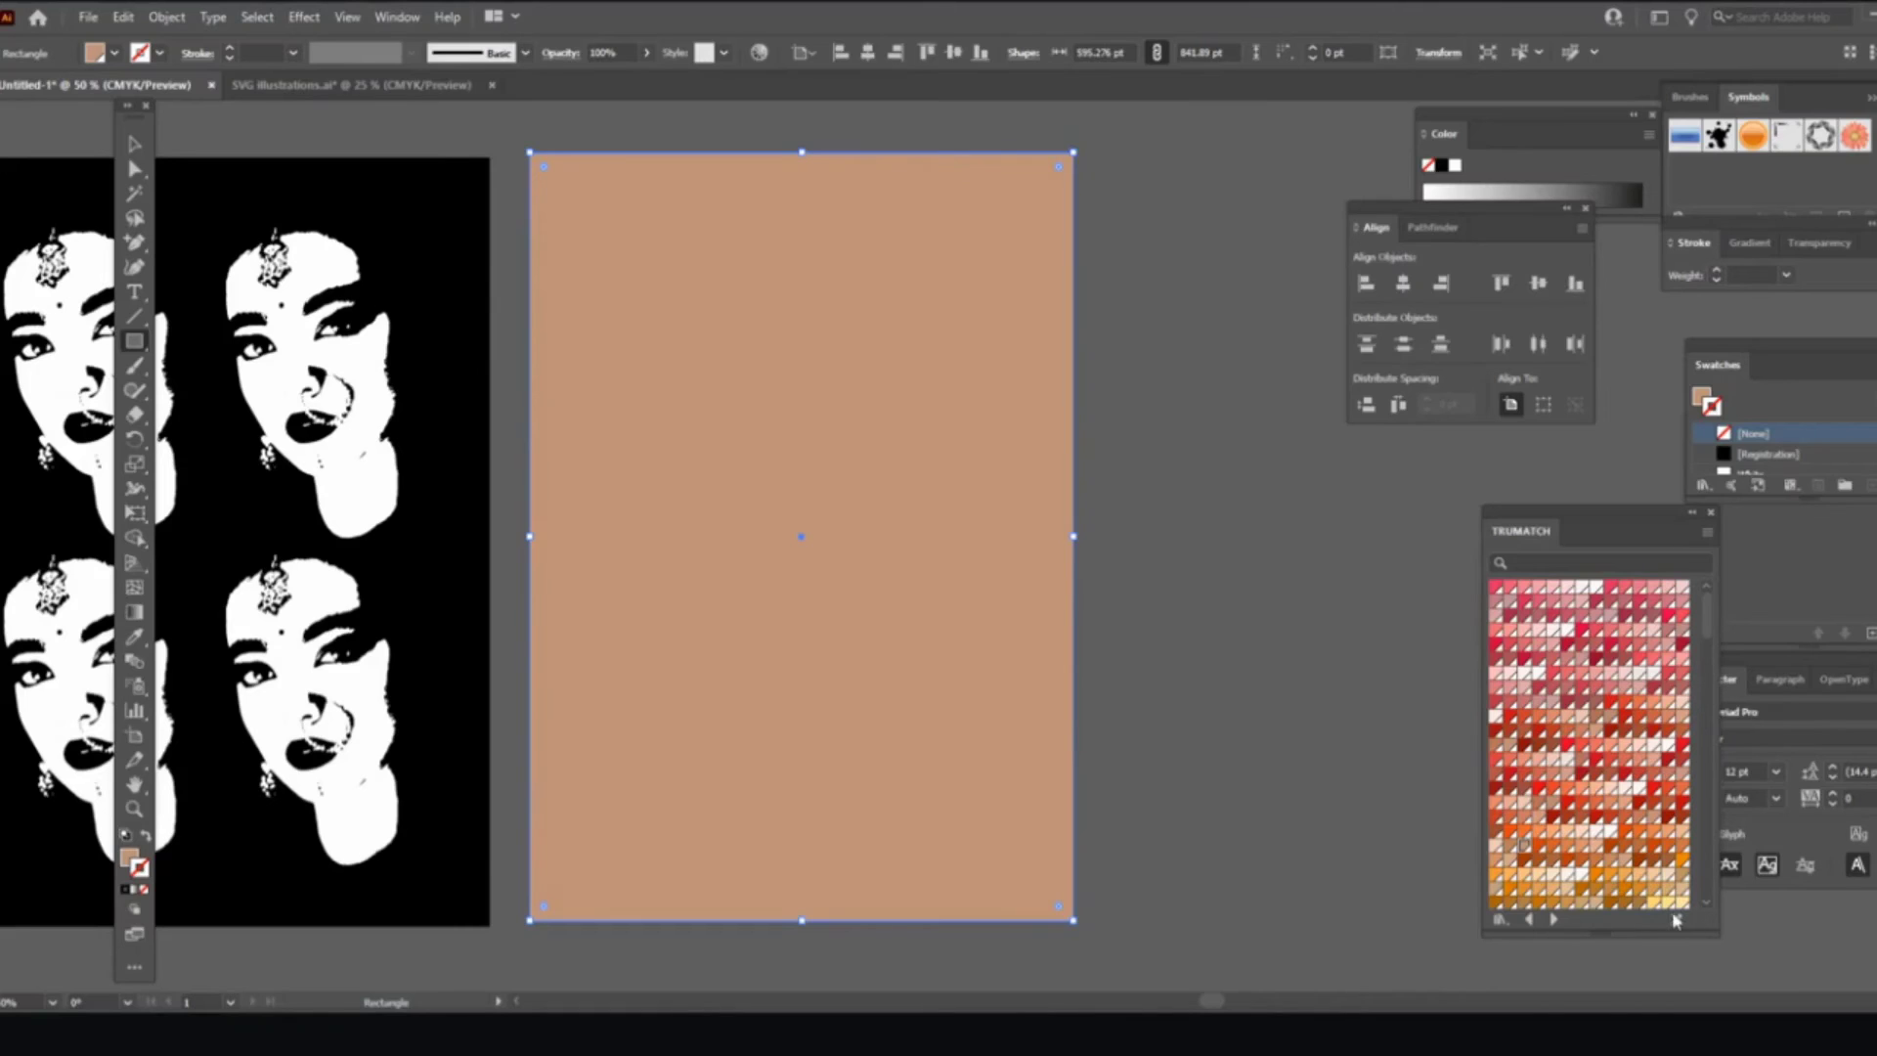
pyautogui.click(1657, 904)
pyautogui.scroll(-3, 1638, 782)
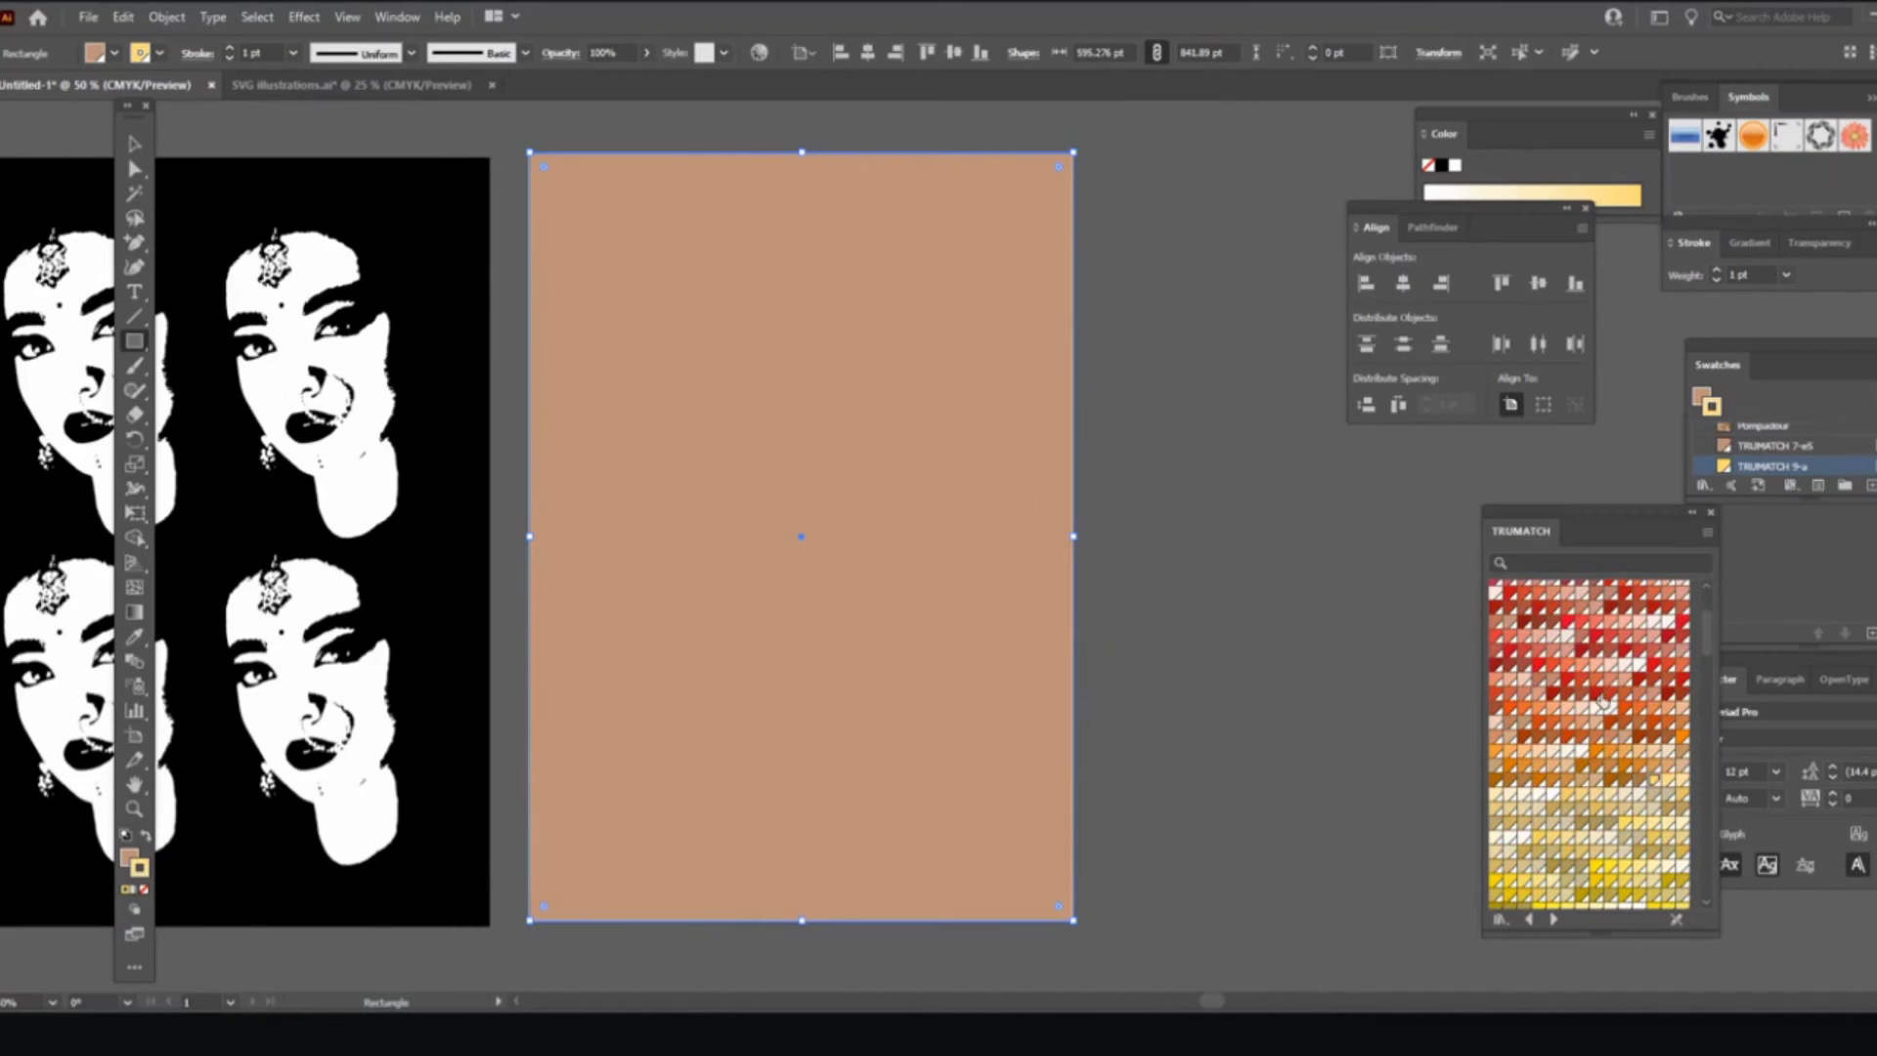
pyautogui.scroll(-4, 1589, 761)
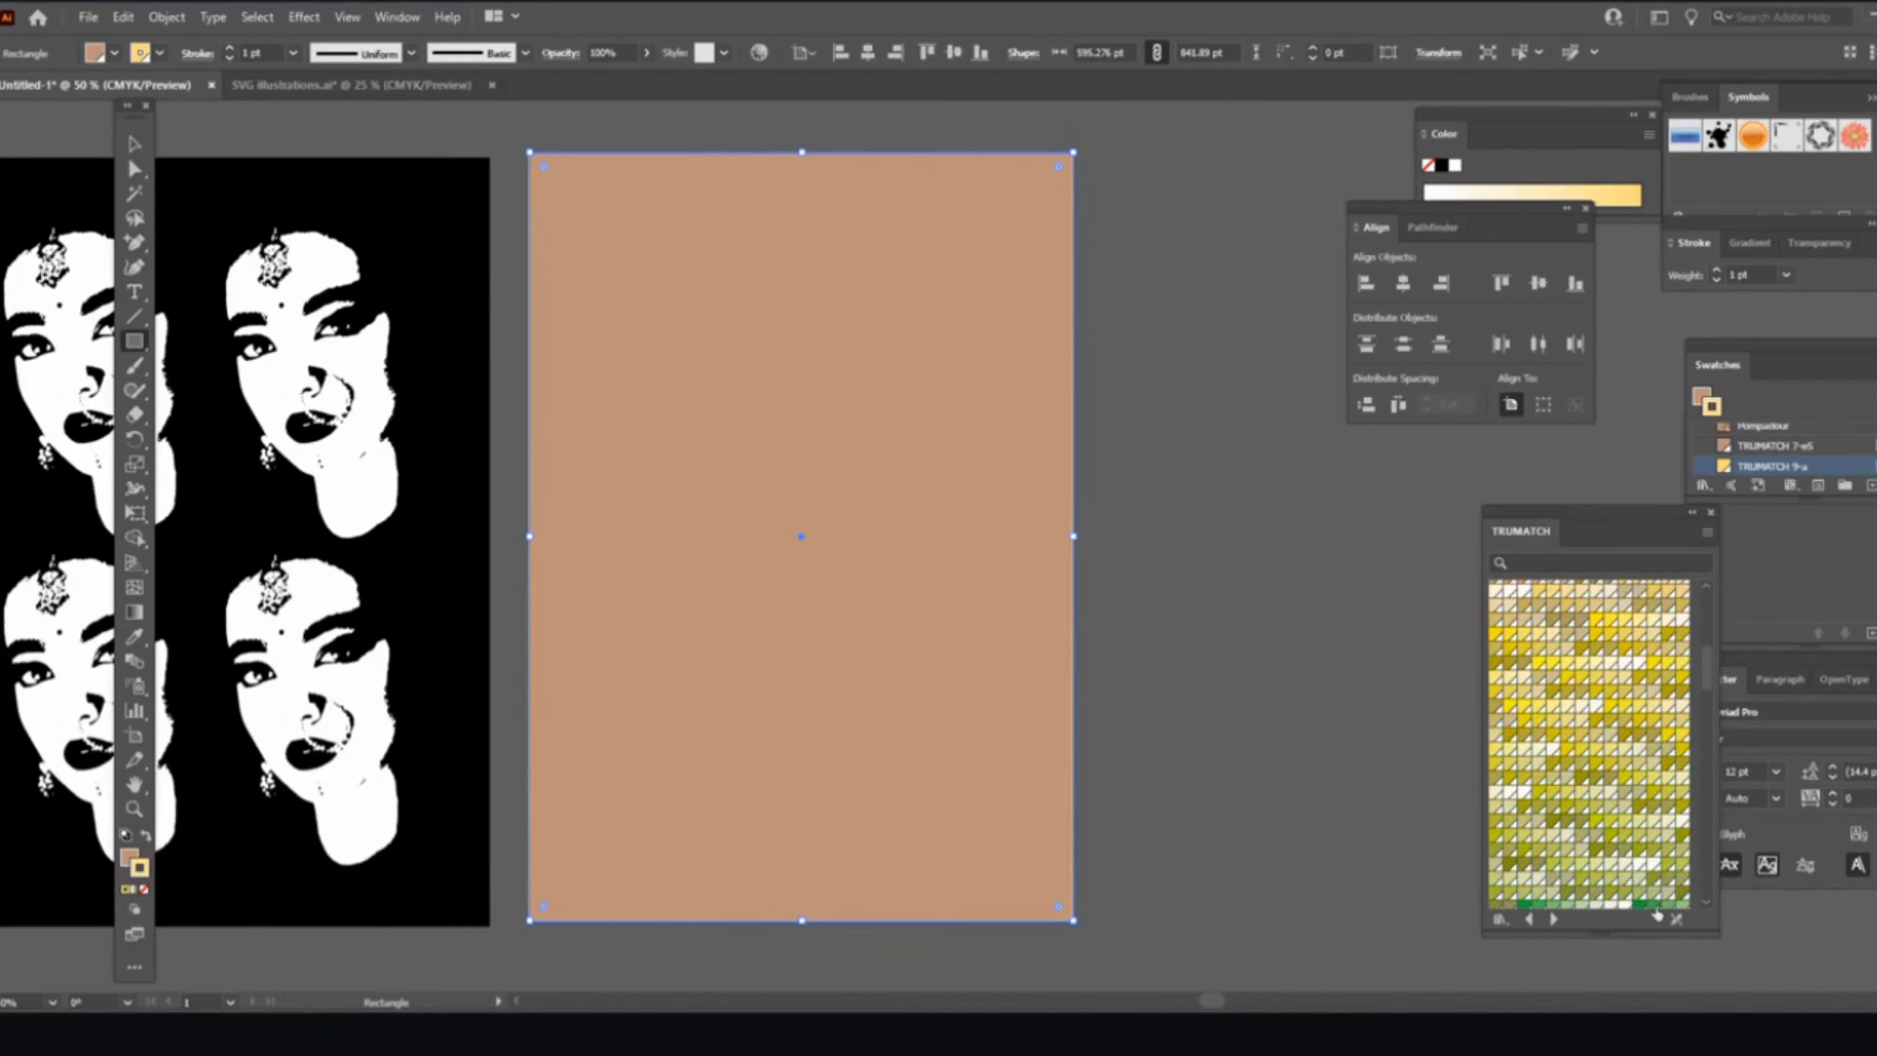
pyautogui.scroll(-2, 1657, 914)
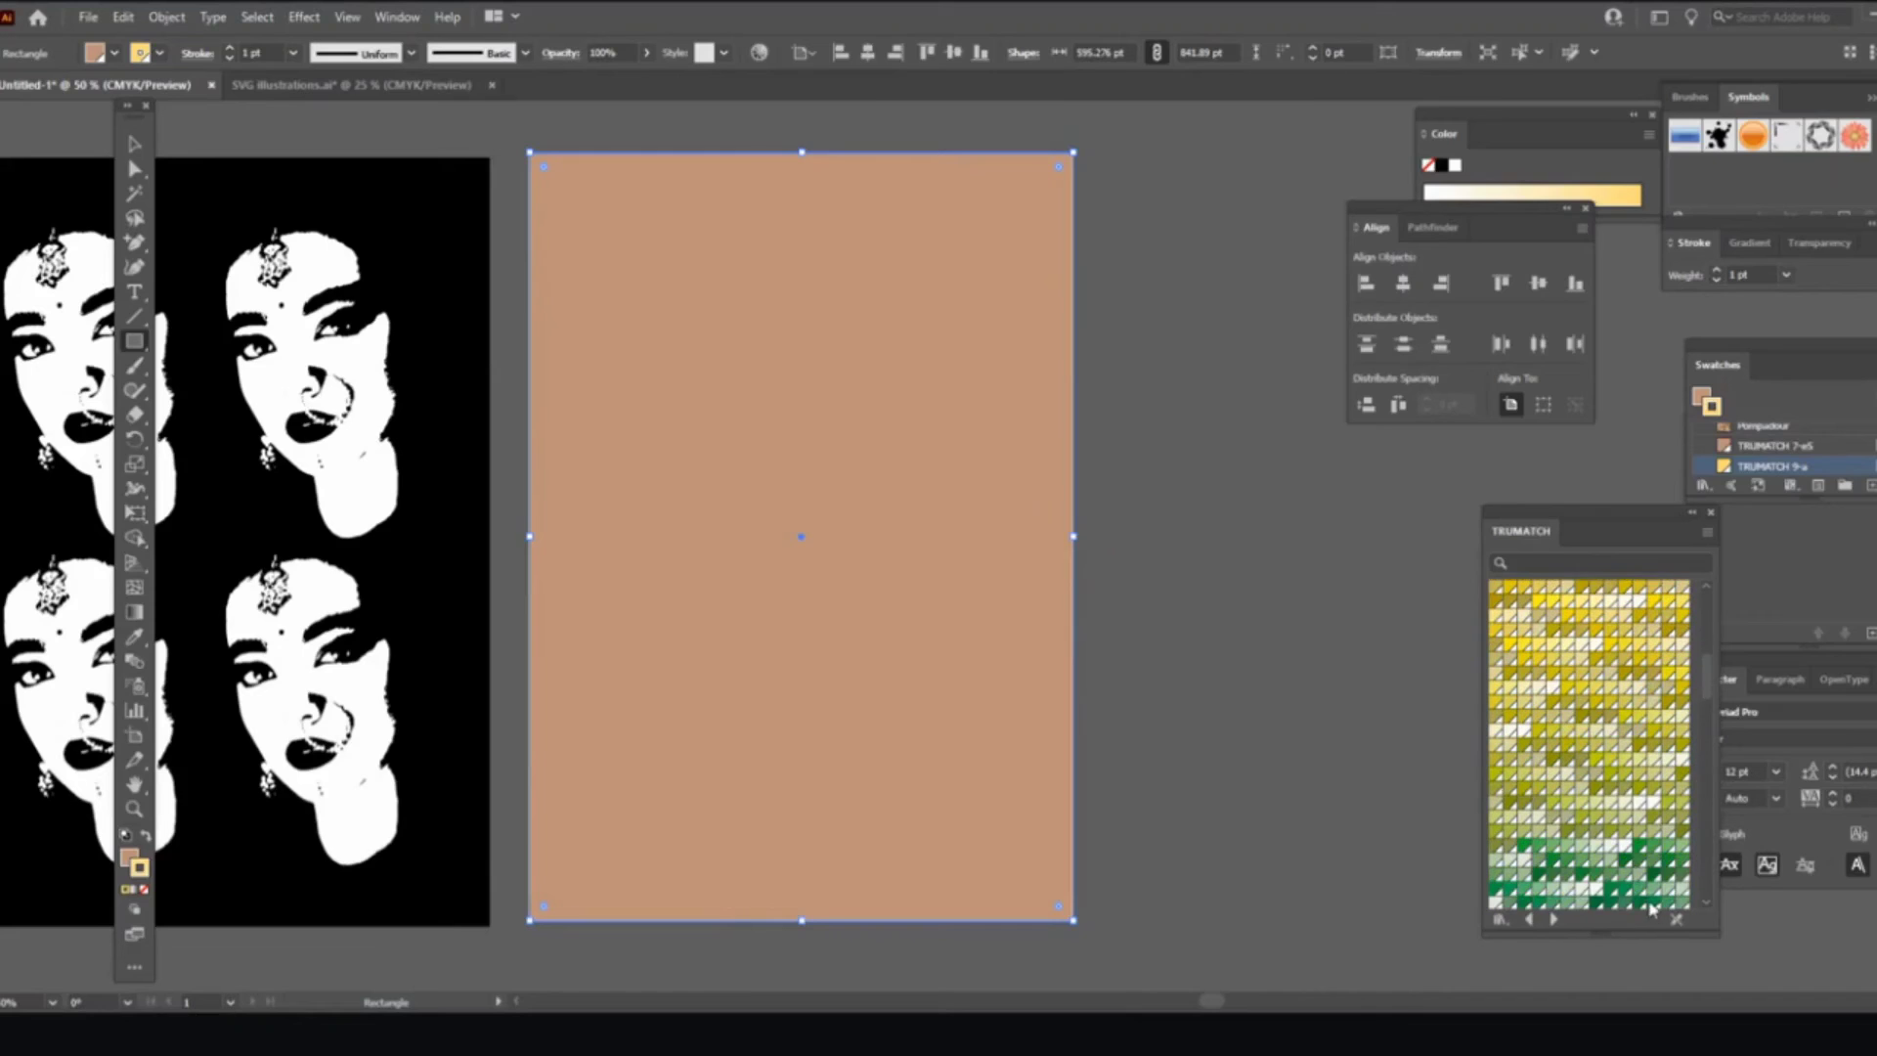
pyautogui.click(1555, 853)
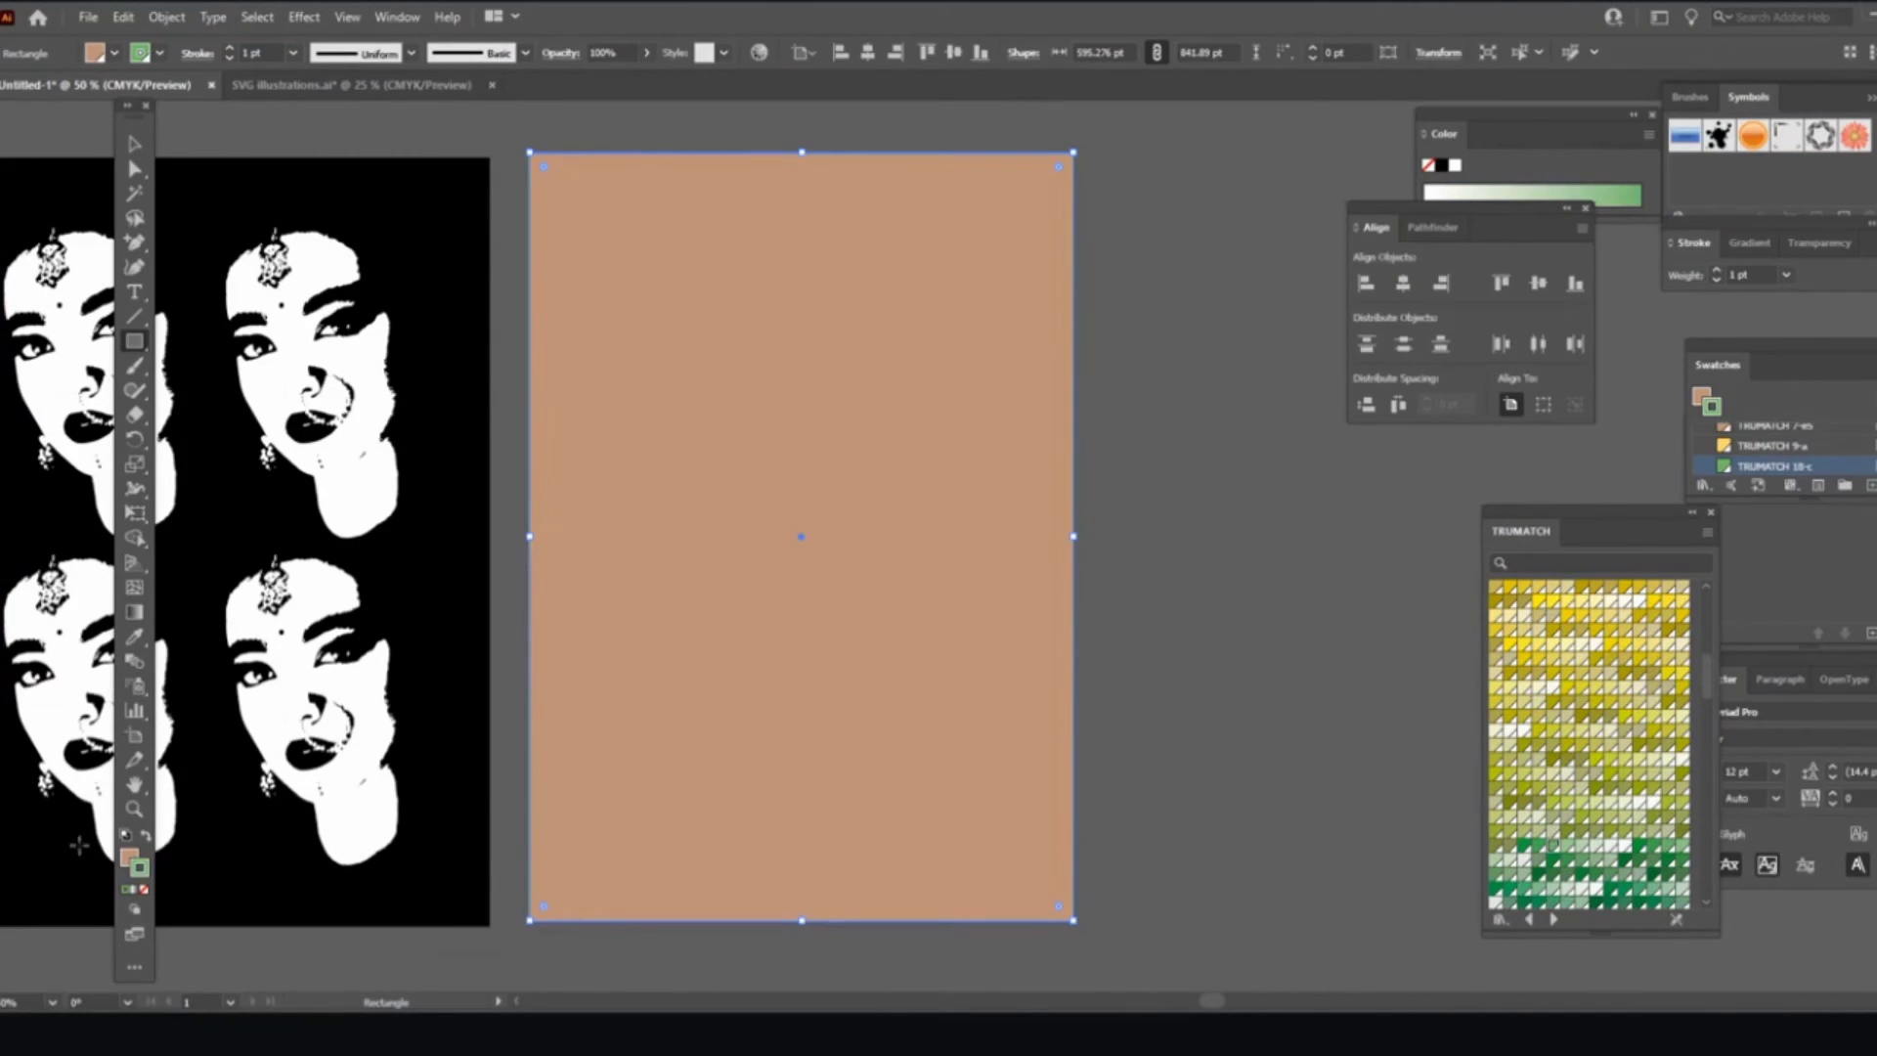
pyautogui.click(144, 836)
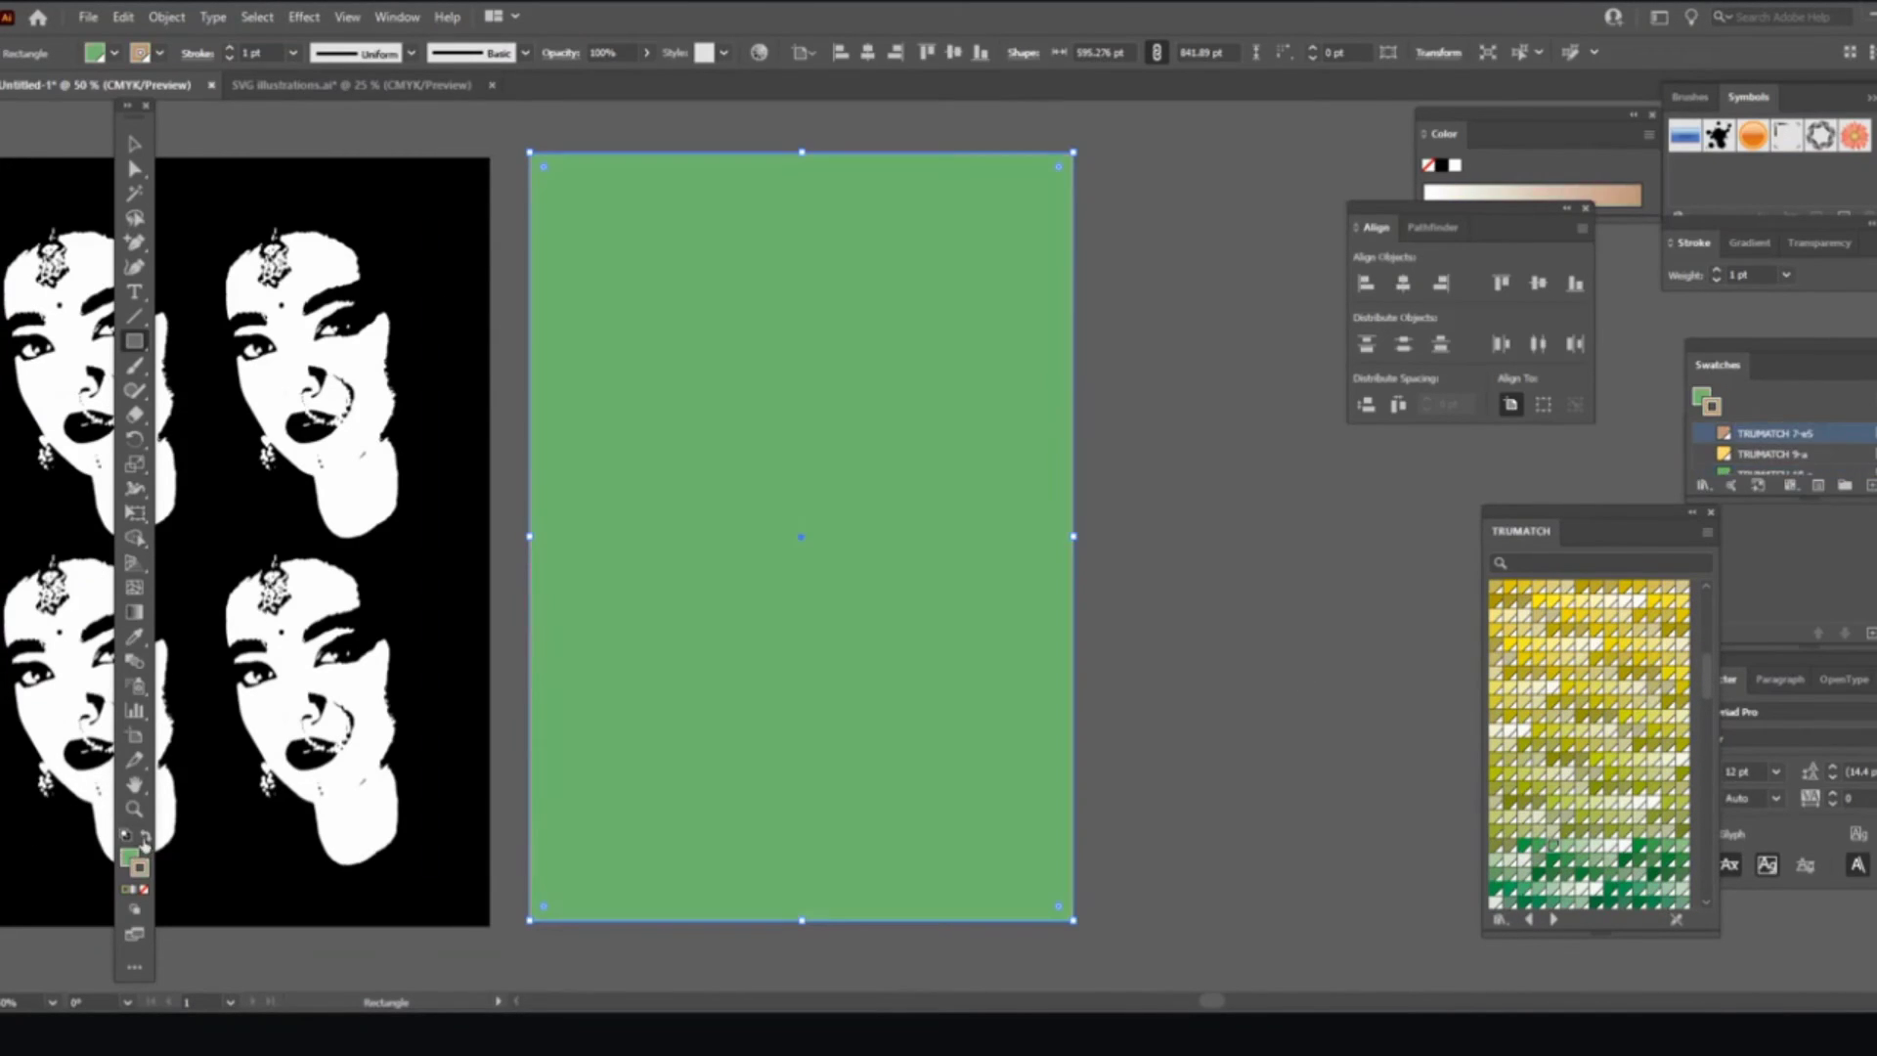
pyautogui.click(145, 891)
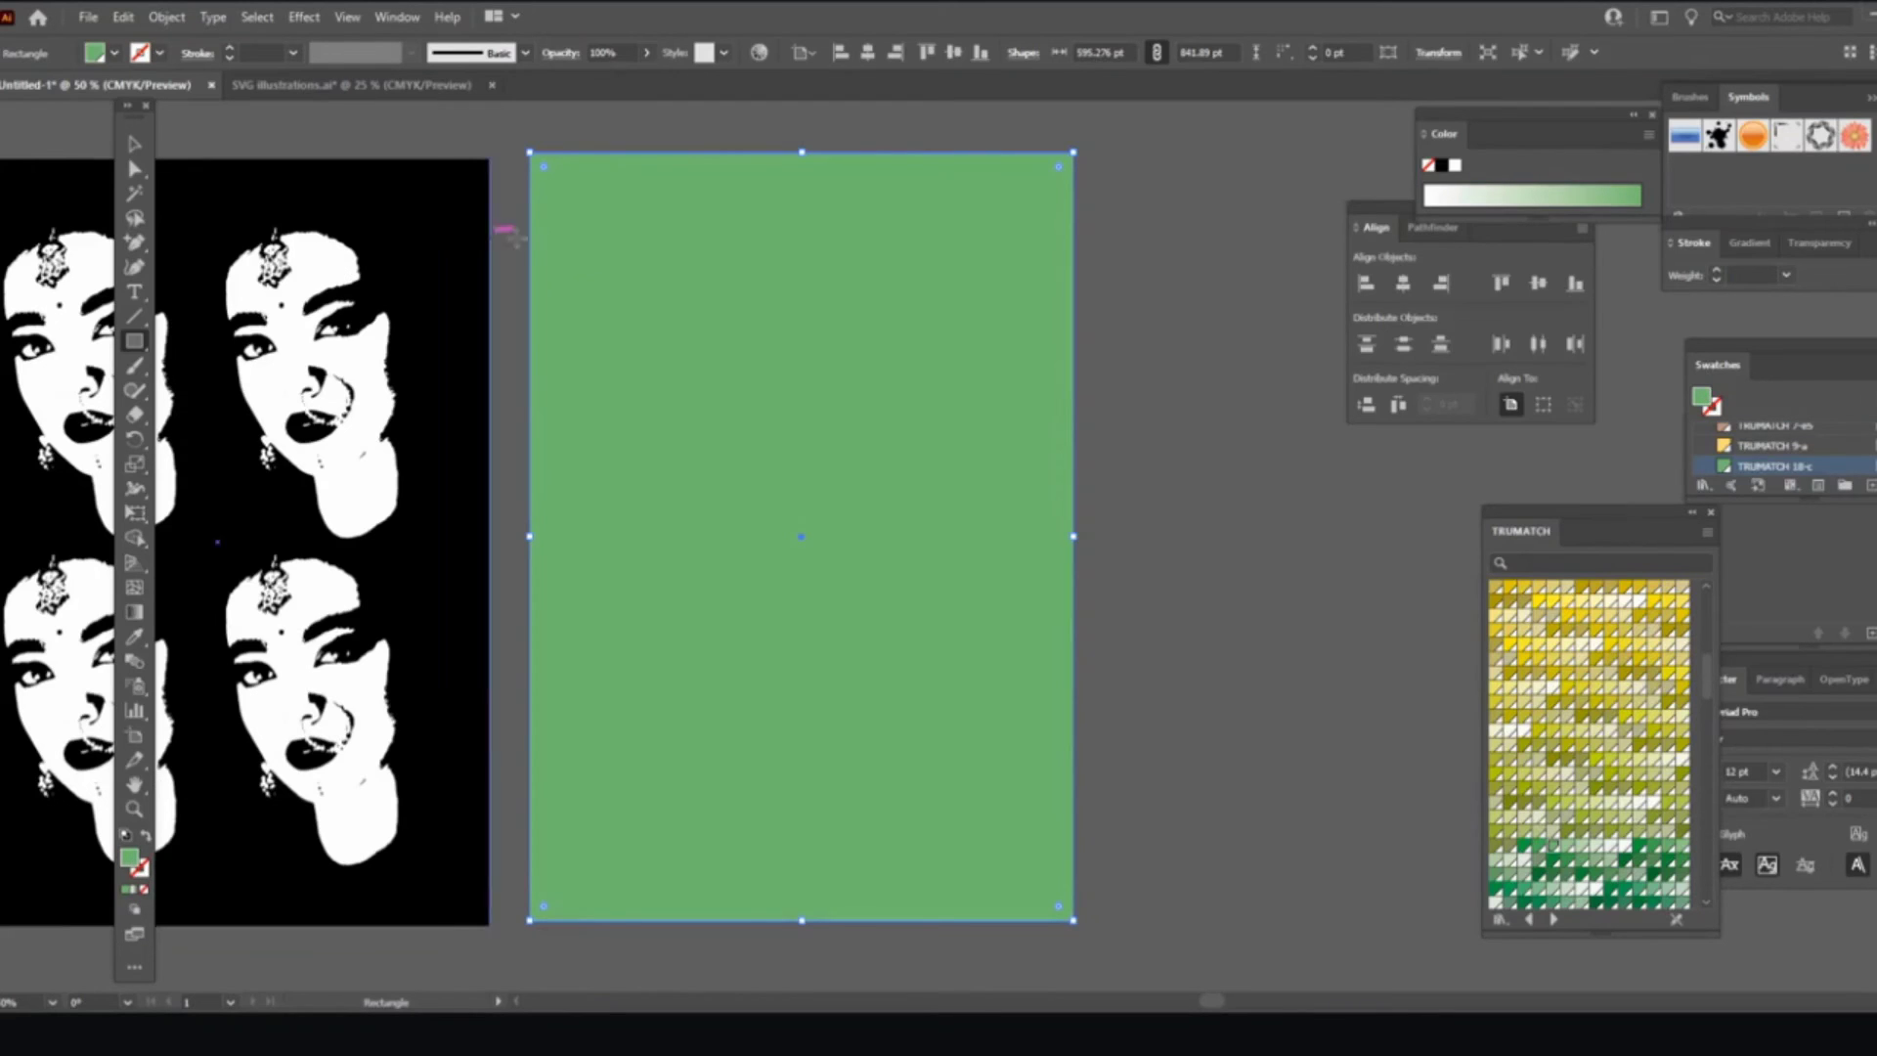
pyautogui.click(167, 17)
pyautogui.moveTo(233, 73)
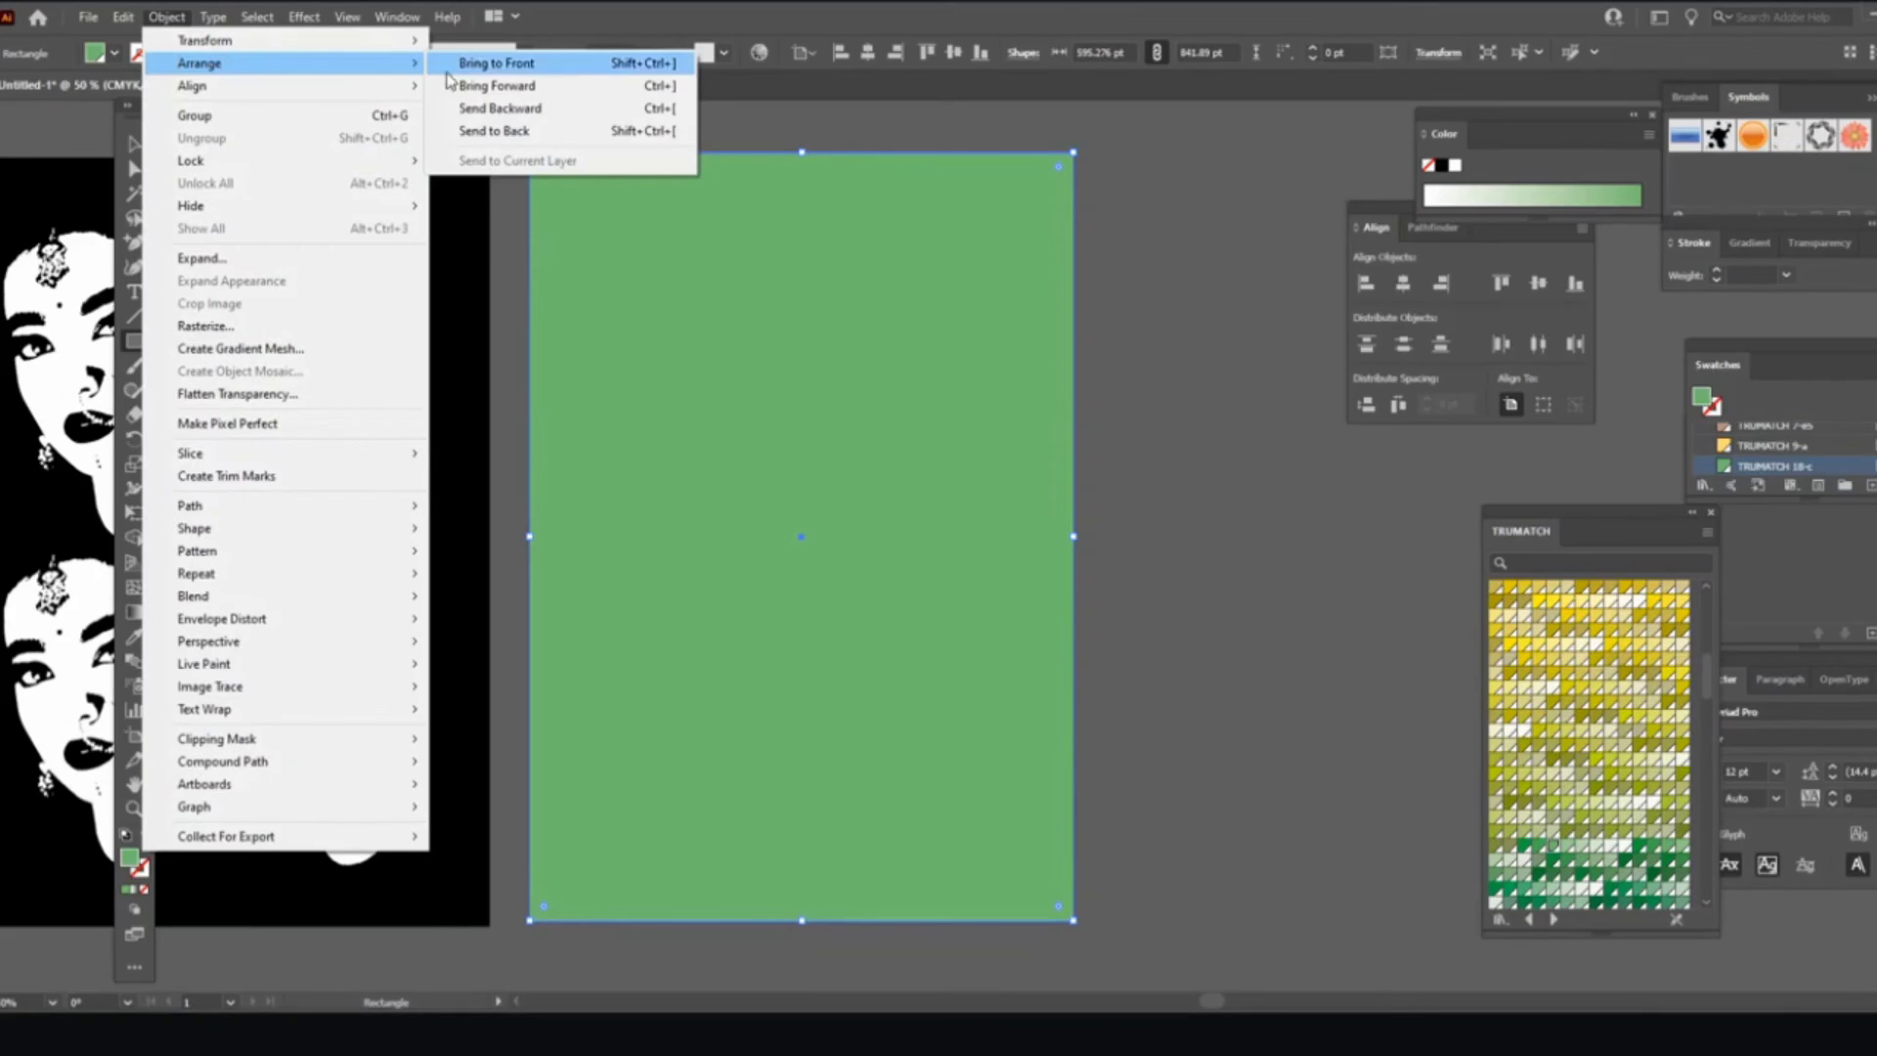
# Step: Send the green rectangle to the back and select the face repeat grid
pyautogui.click(495, 130)
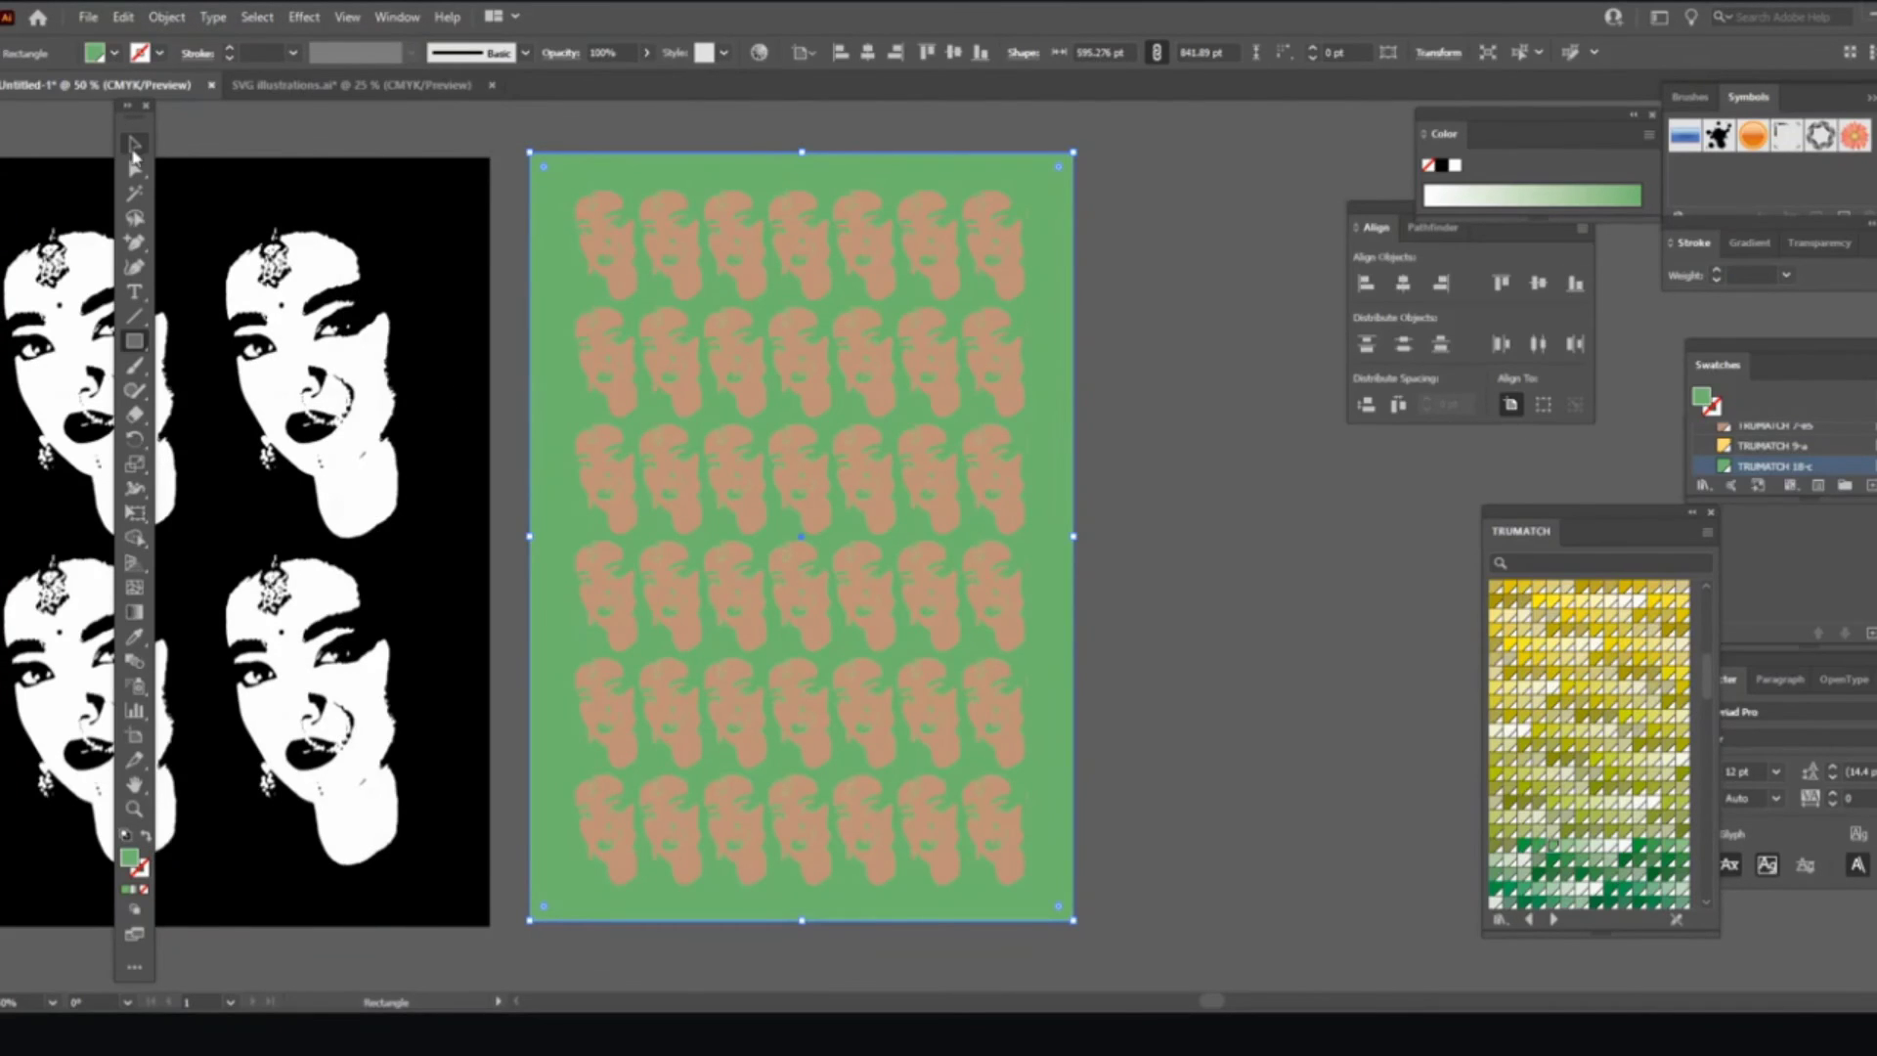
pyautogui.click(135, 145)
pyautogui.click(680, 260)
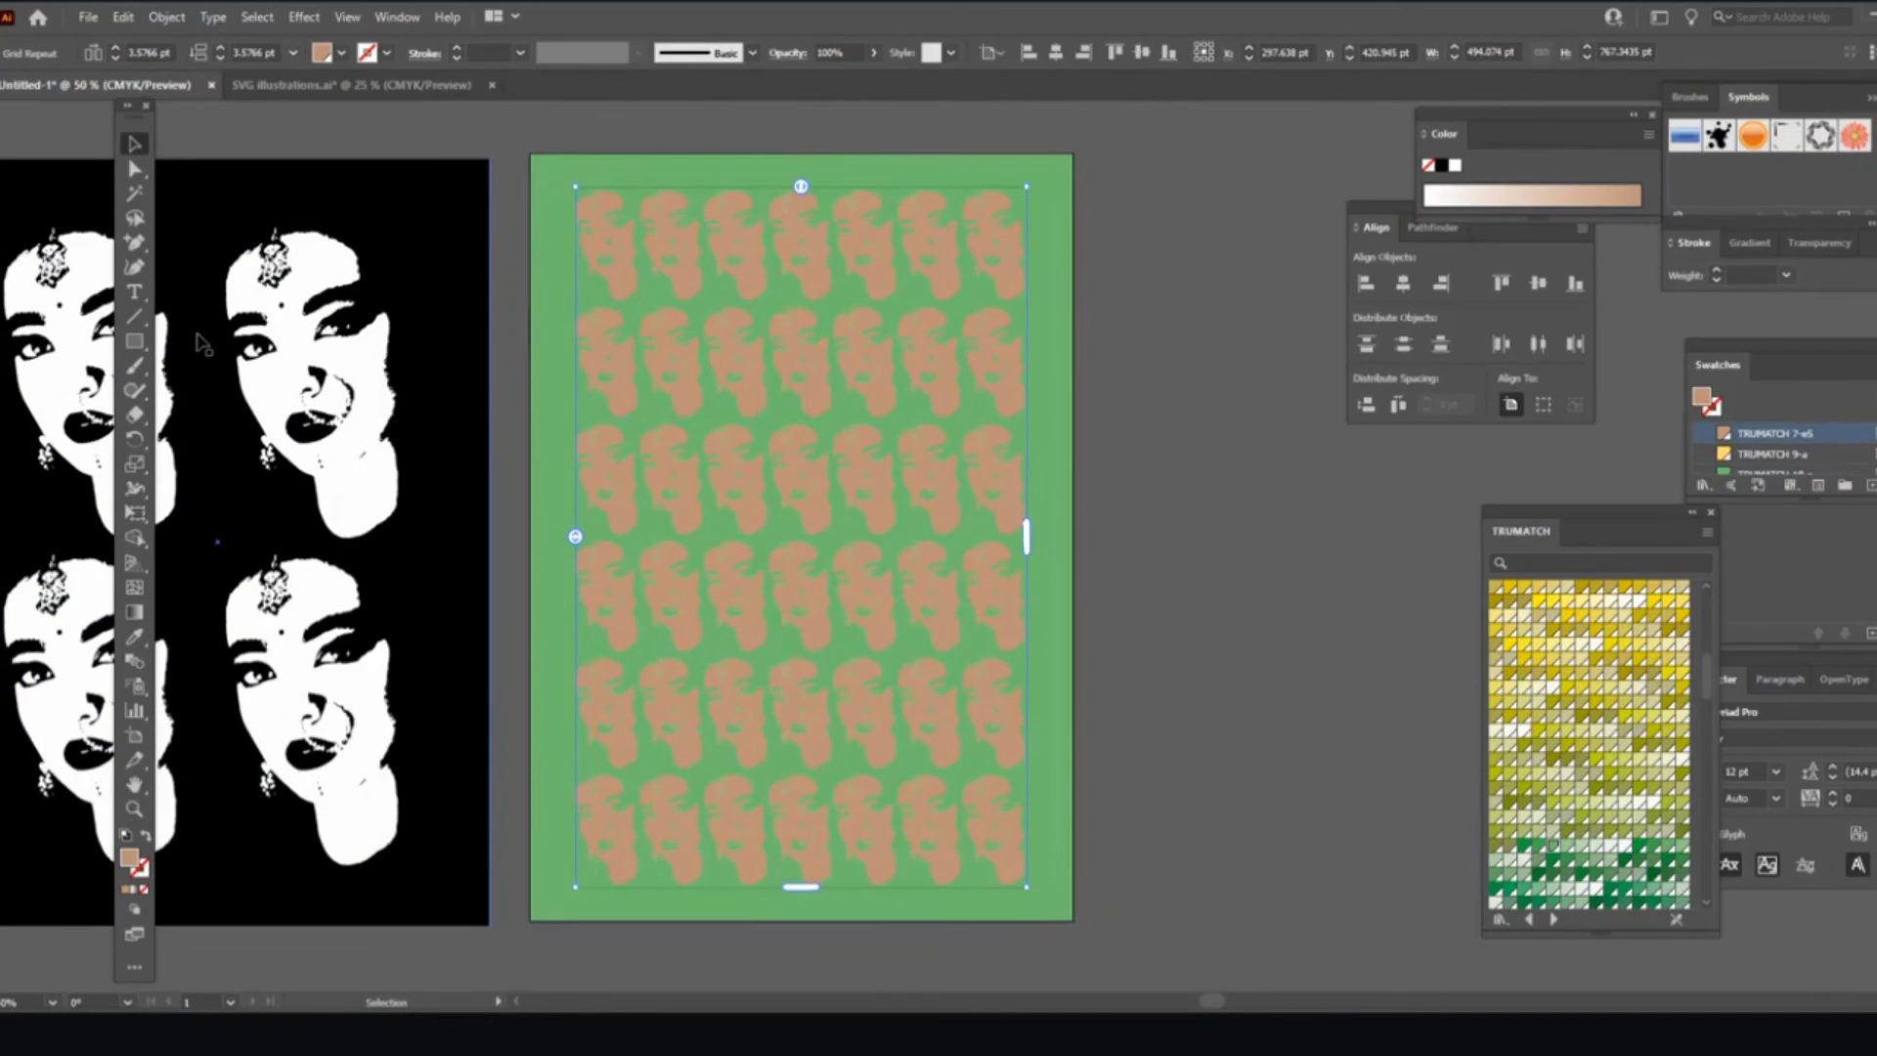
pyautogui.press('i')
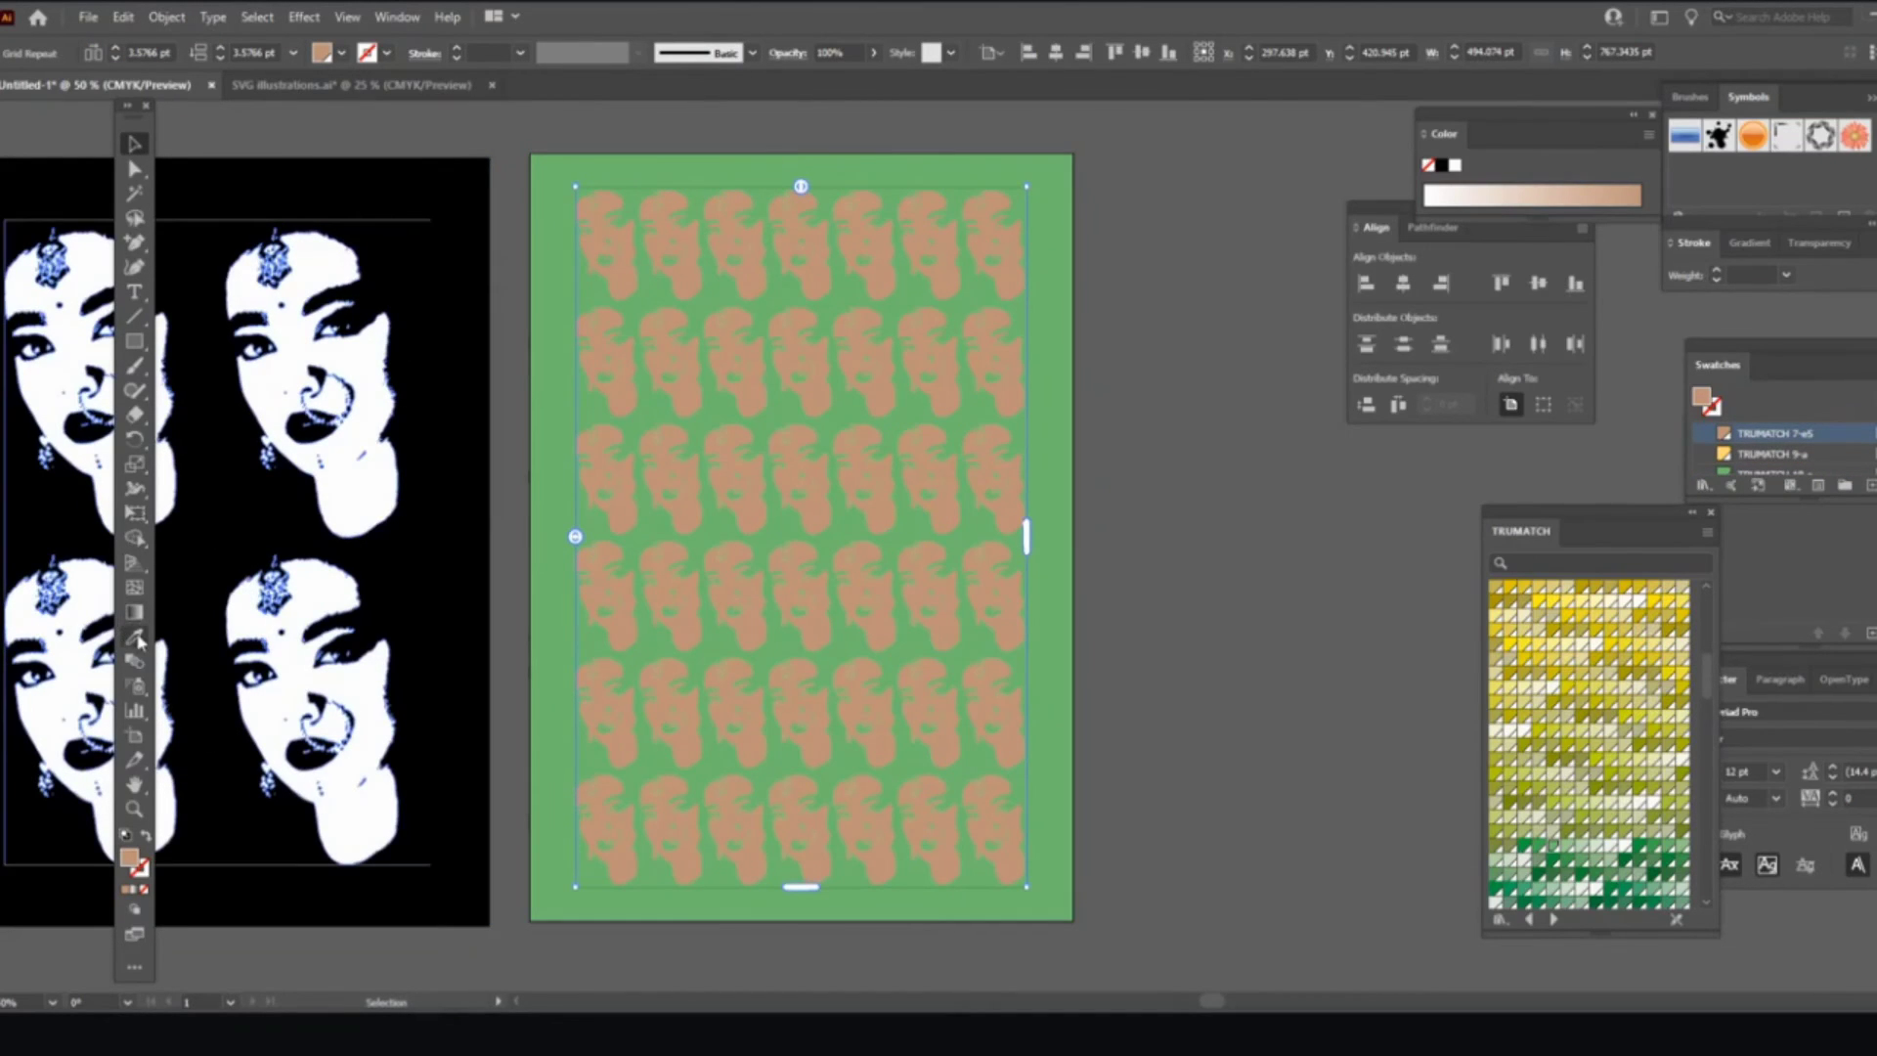
pyautogui.click(372, 680)
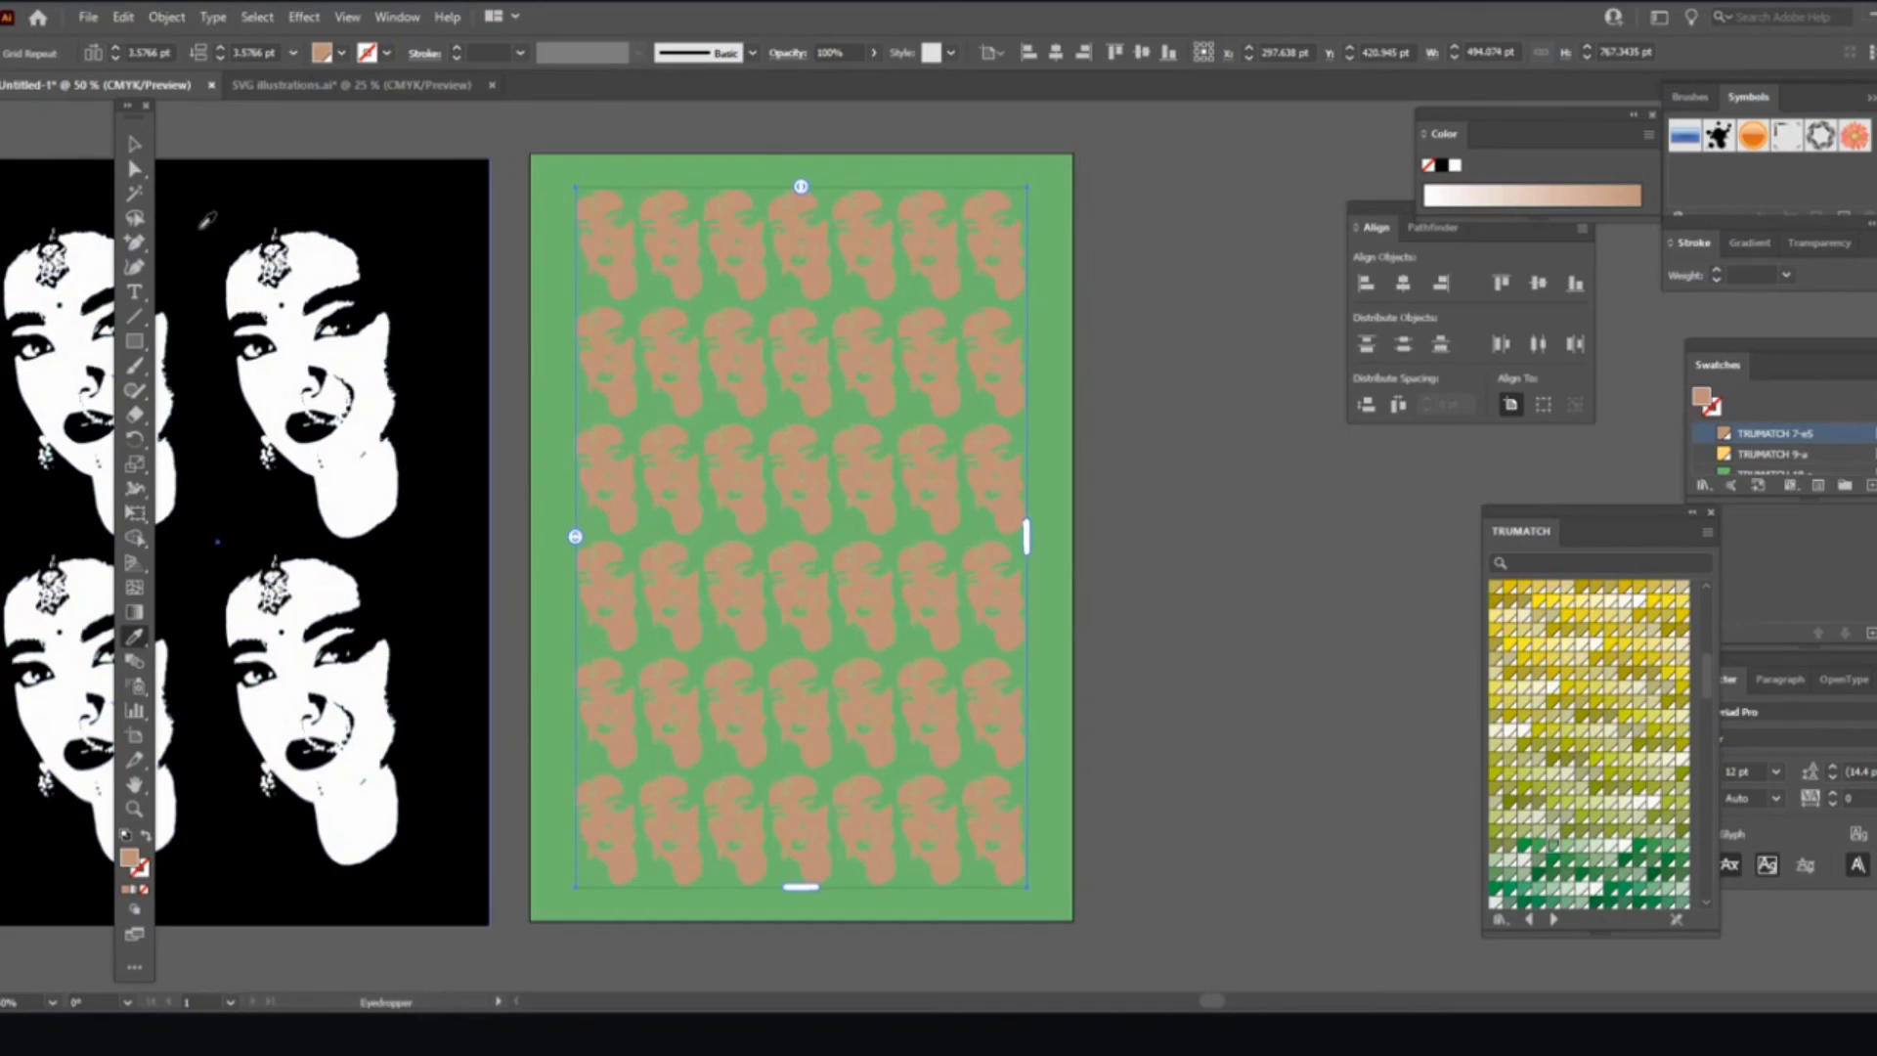
pyautogui.click(133, 143)
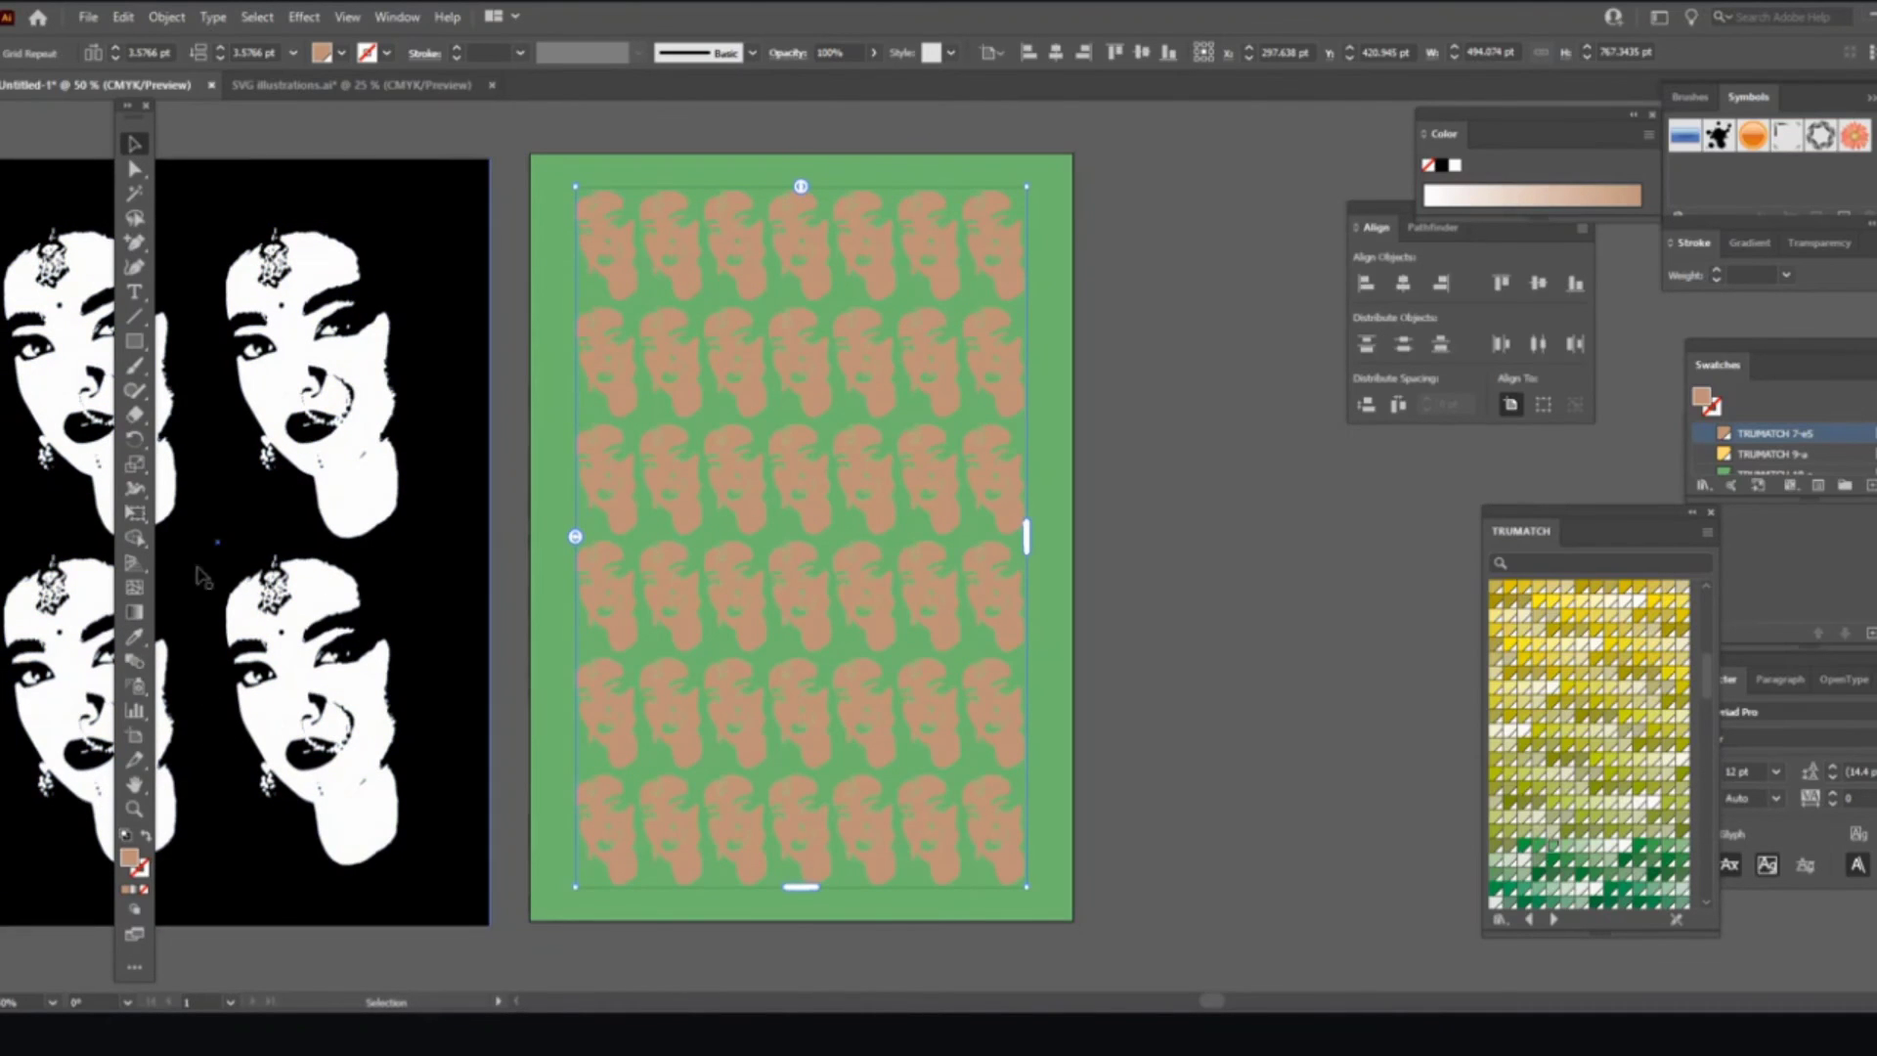
pyautogui.click(134, 637)
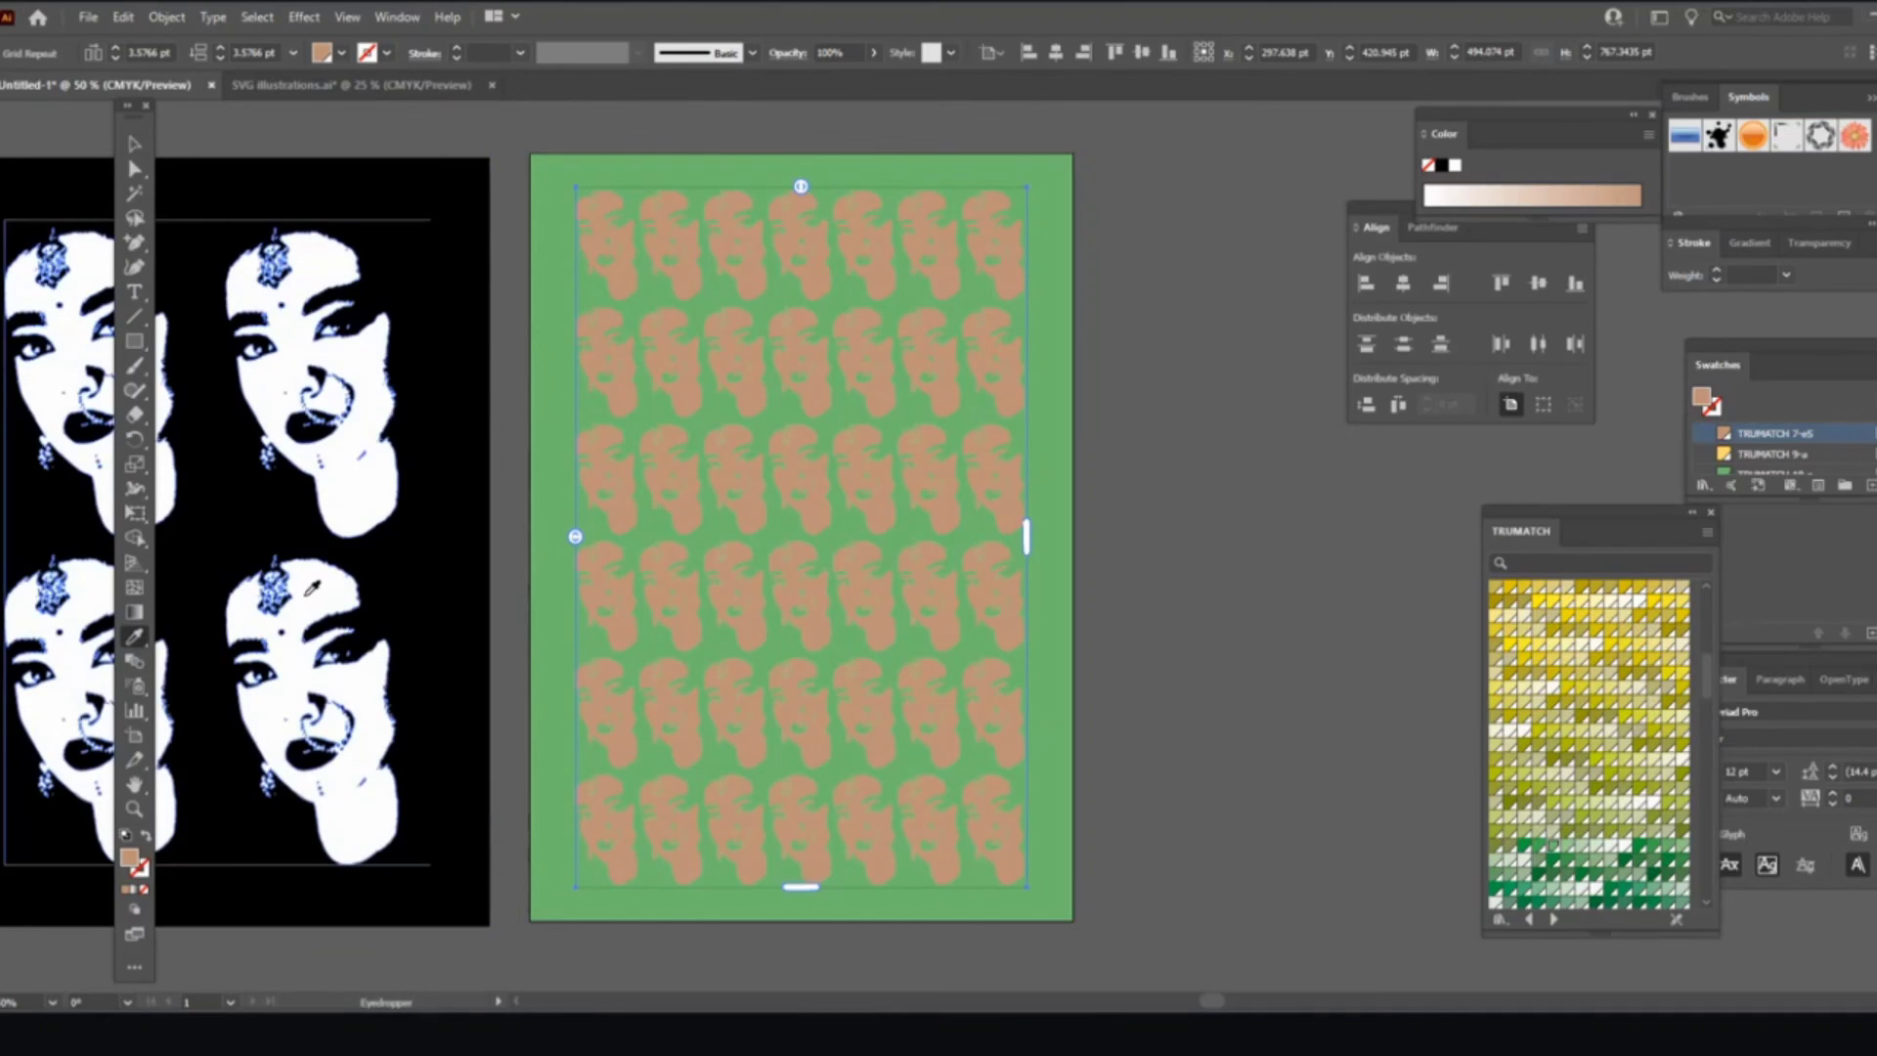
# Step: Fill the repeated faces with cream TRUMATCH 12-g, then select the green background rectangle
pyautogui.click(1612, 724)
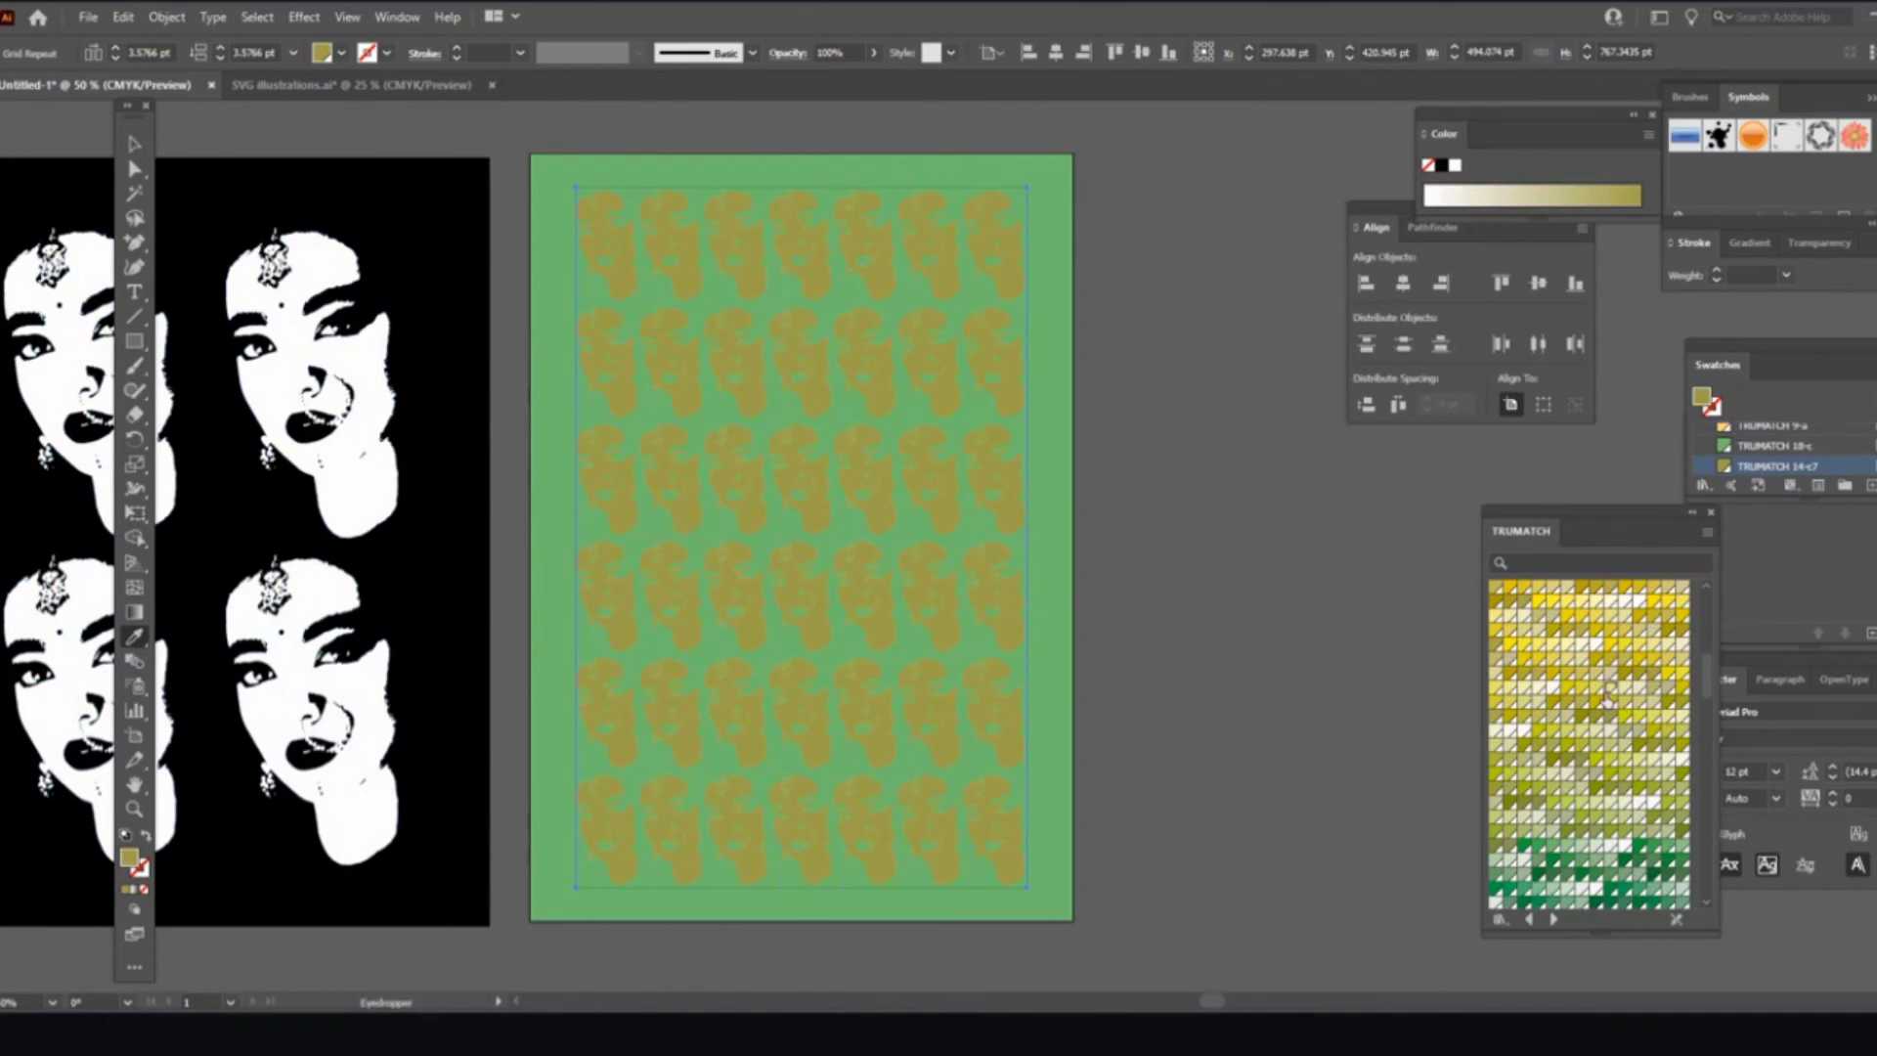
pyautogui.click(1607, 698)
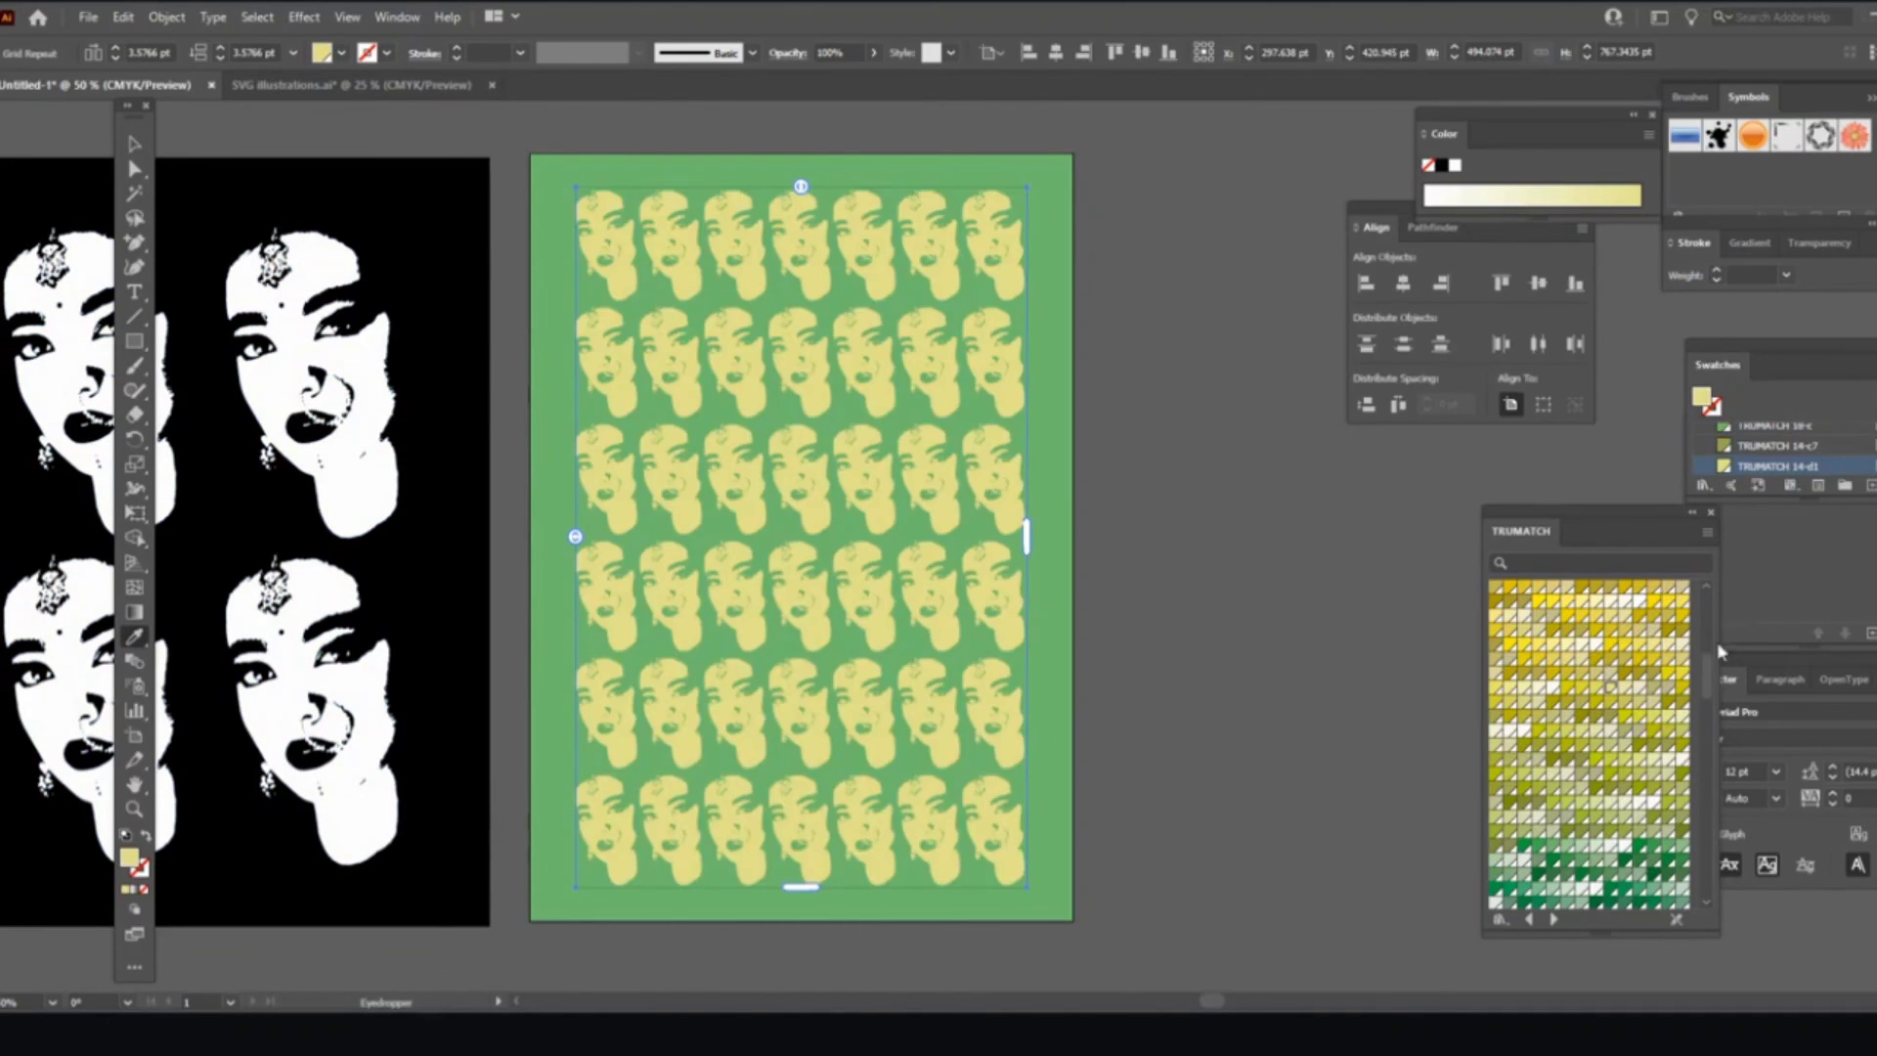
pyautogui.click(1623, 602)
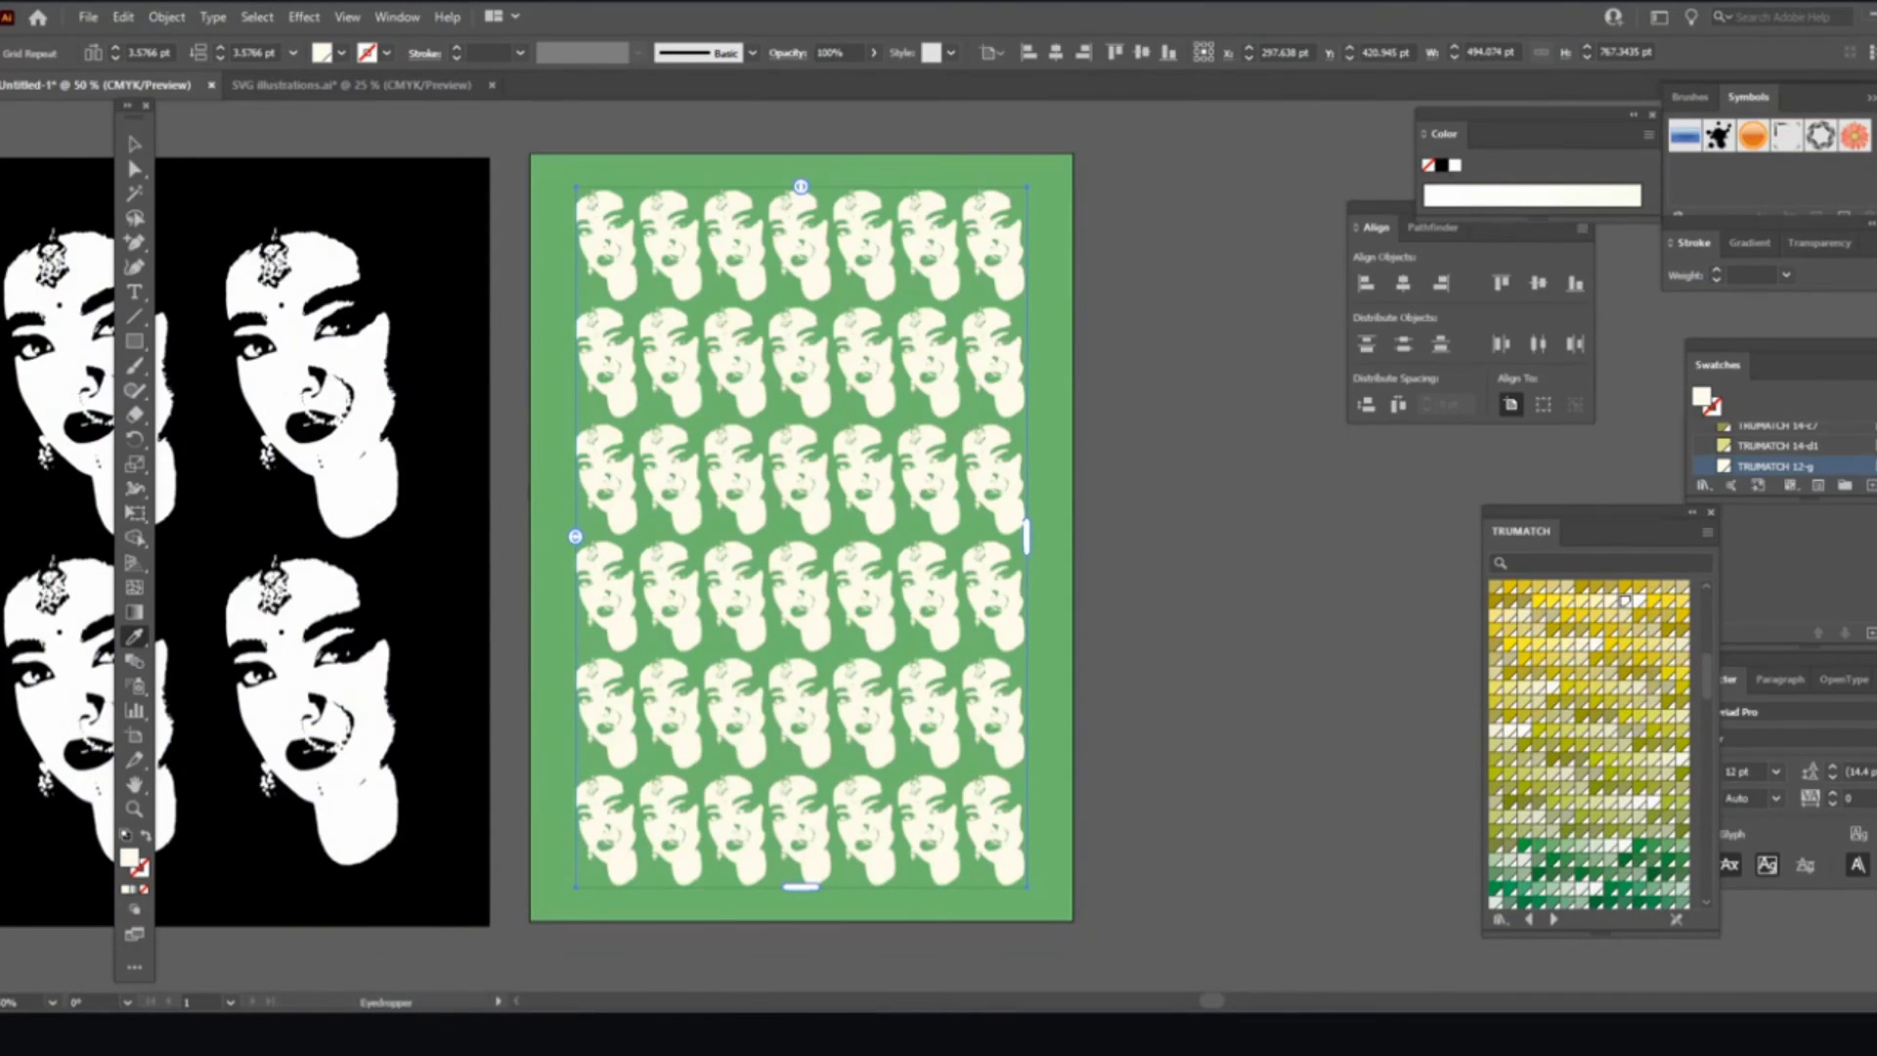
pyautogui.click(134, 145)
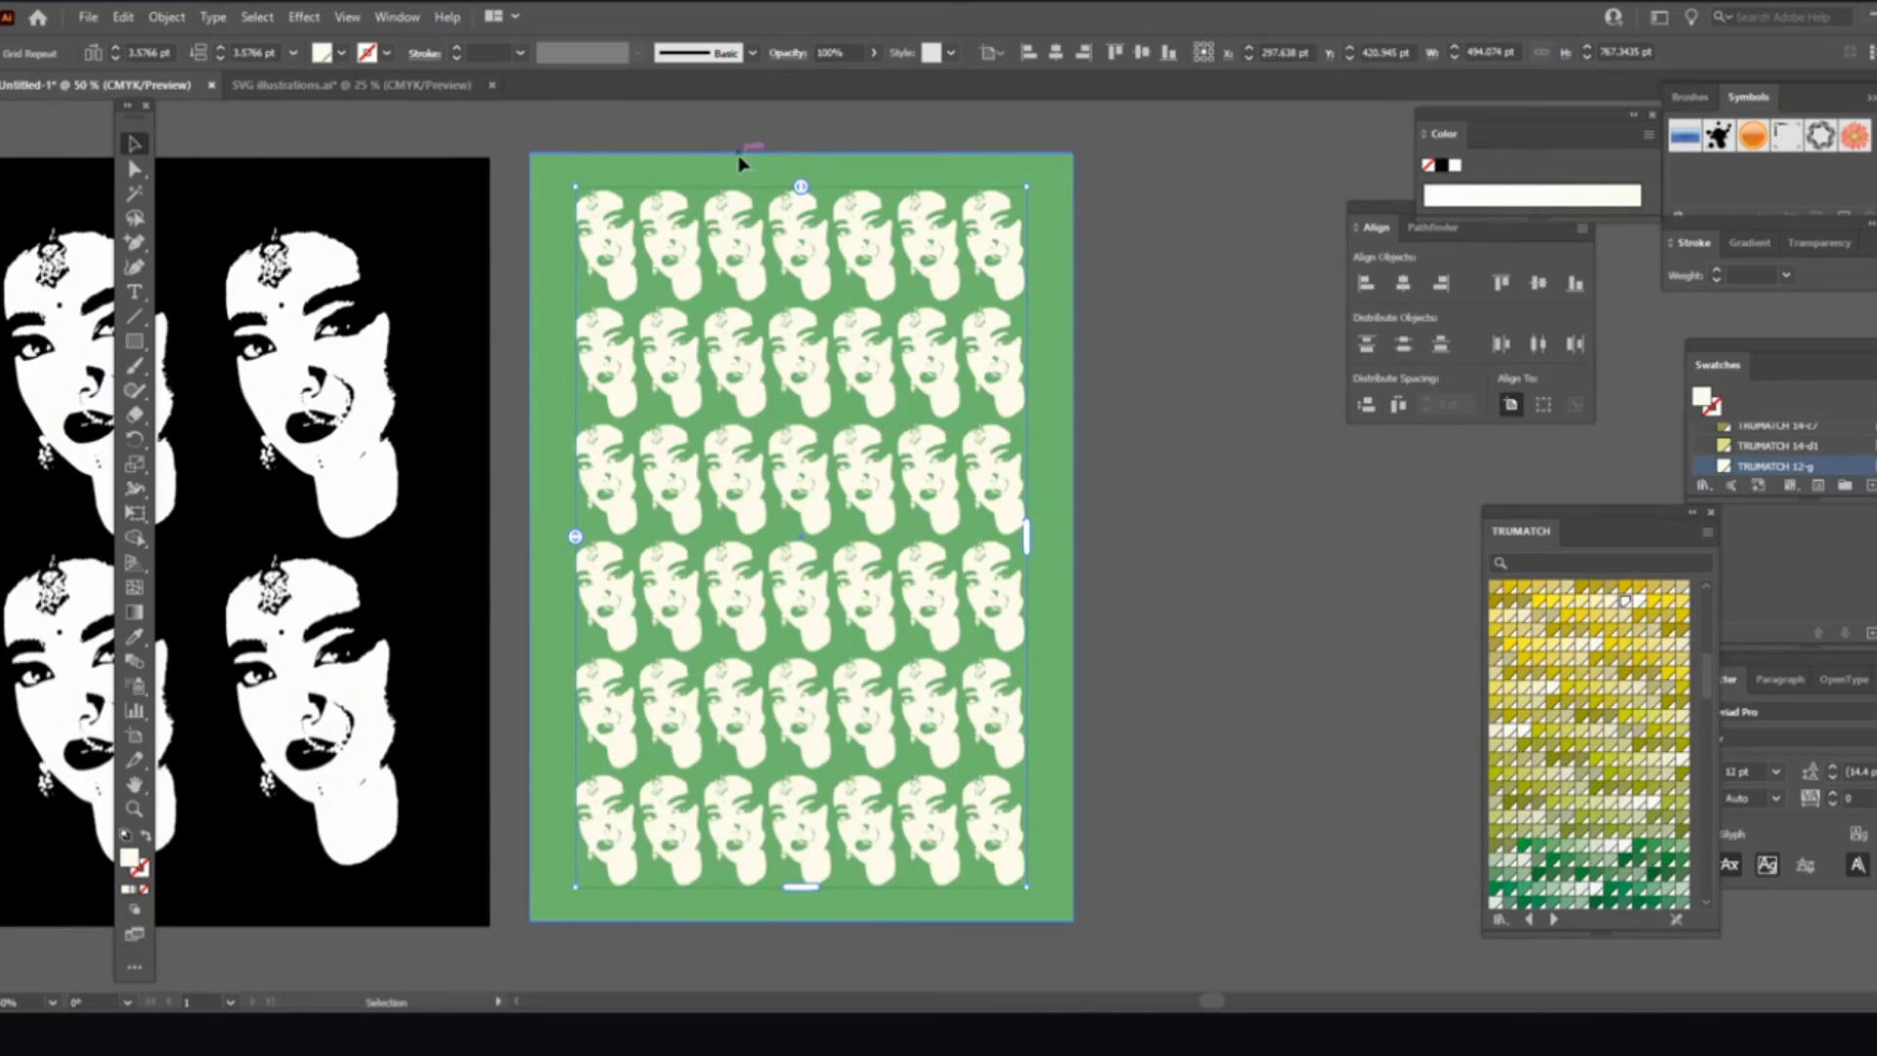
pyautogui.click(743, 160)
pyautogui.scroll(-10, 1603, 831)
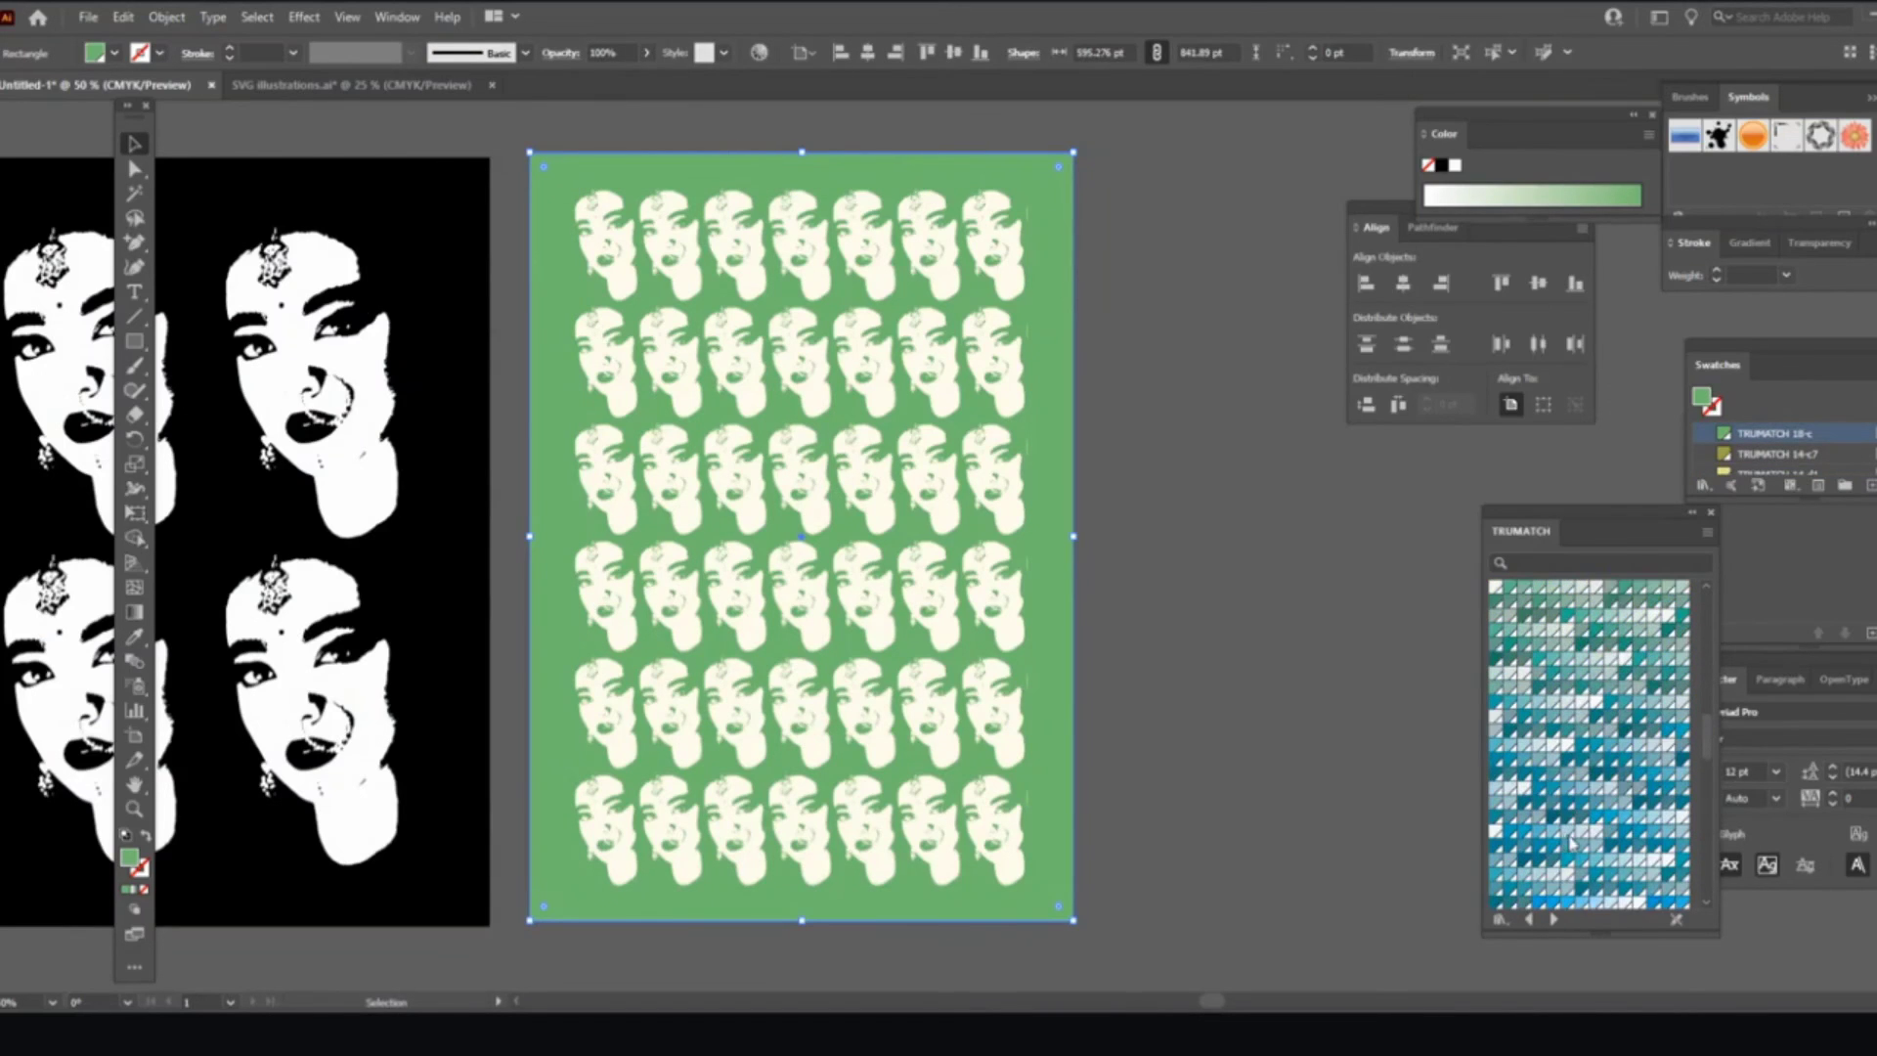
# Step: Fill the background rectangle with blue TRUMATCH 29-b3 and deselect it
pyautogui.click(1528, 839)
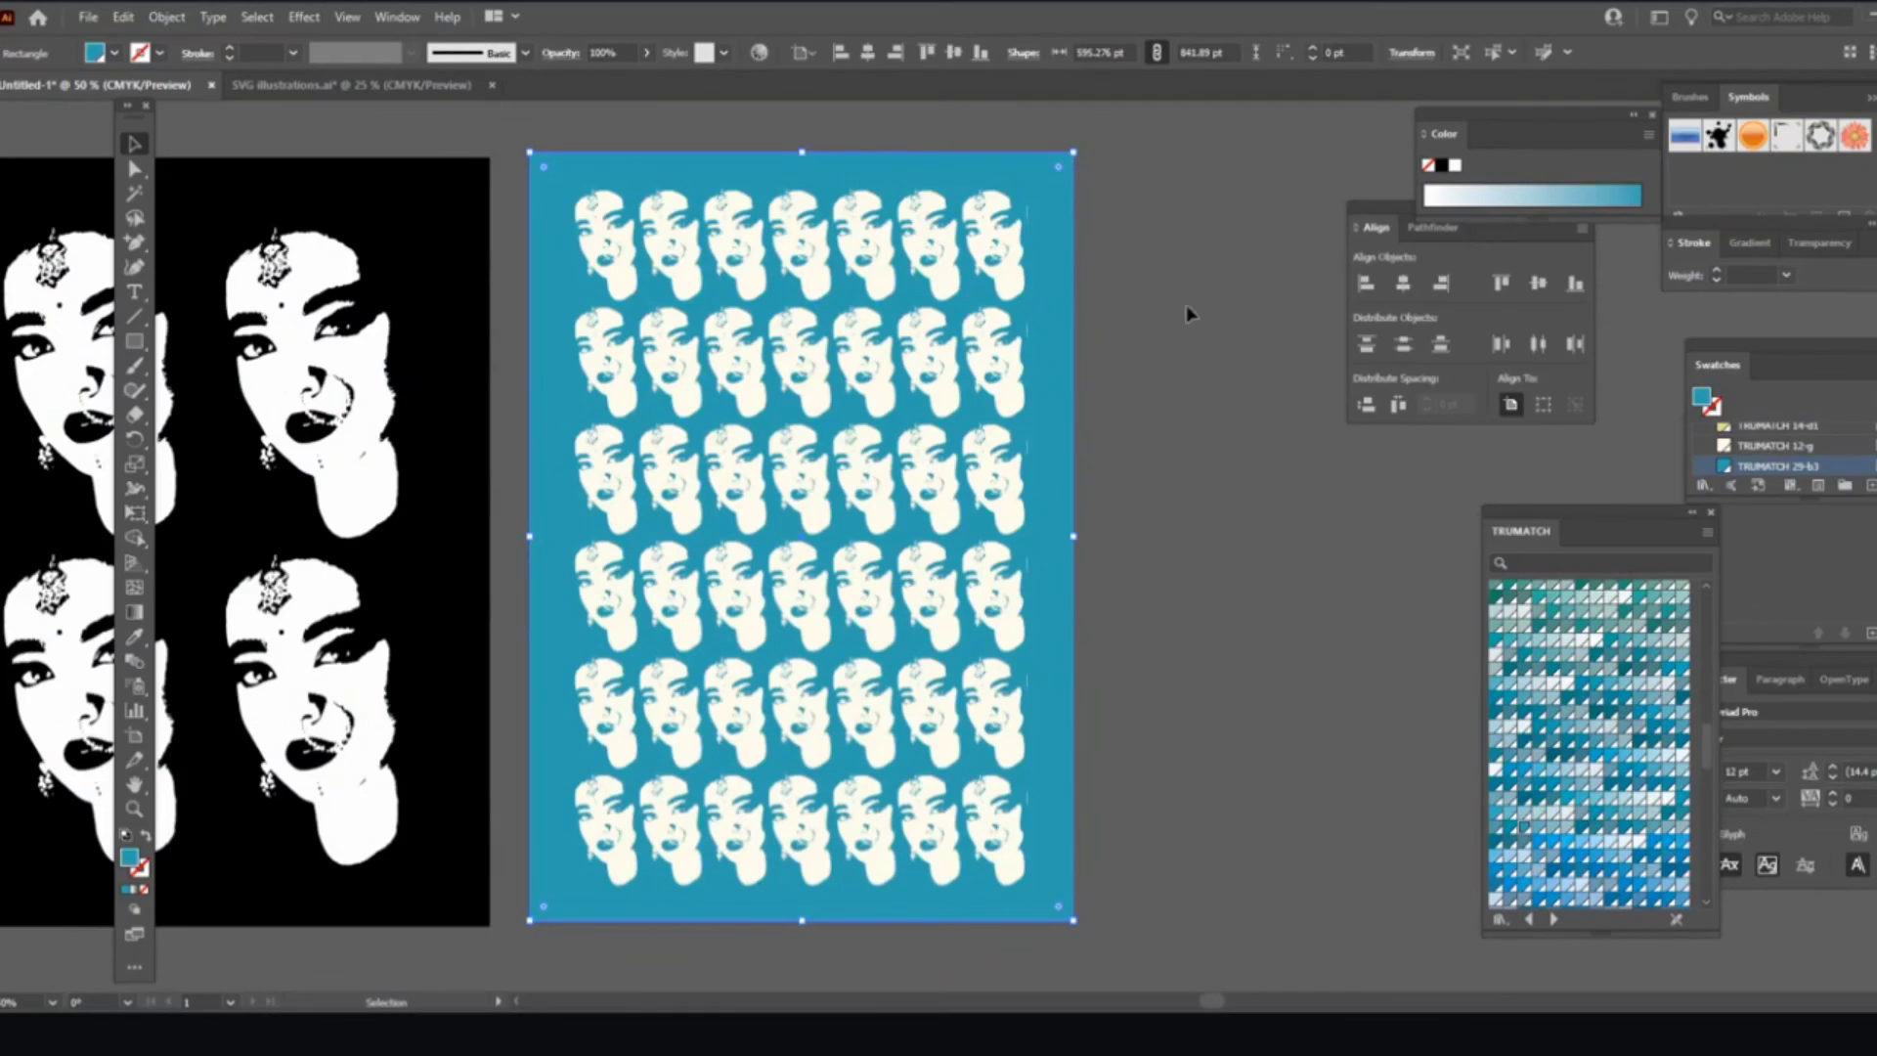
pyautogui.click(1143, 401)
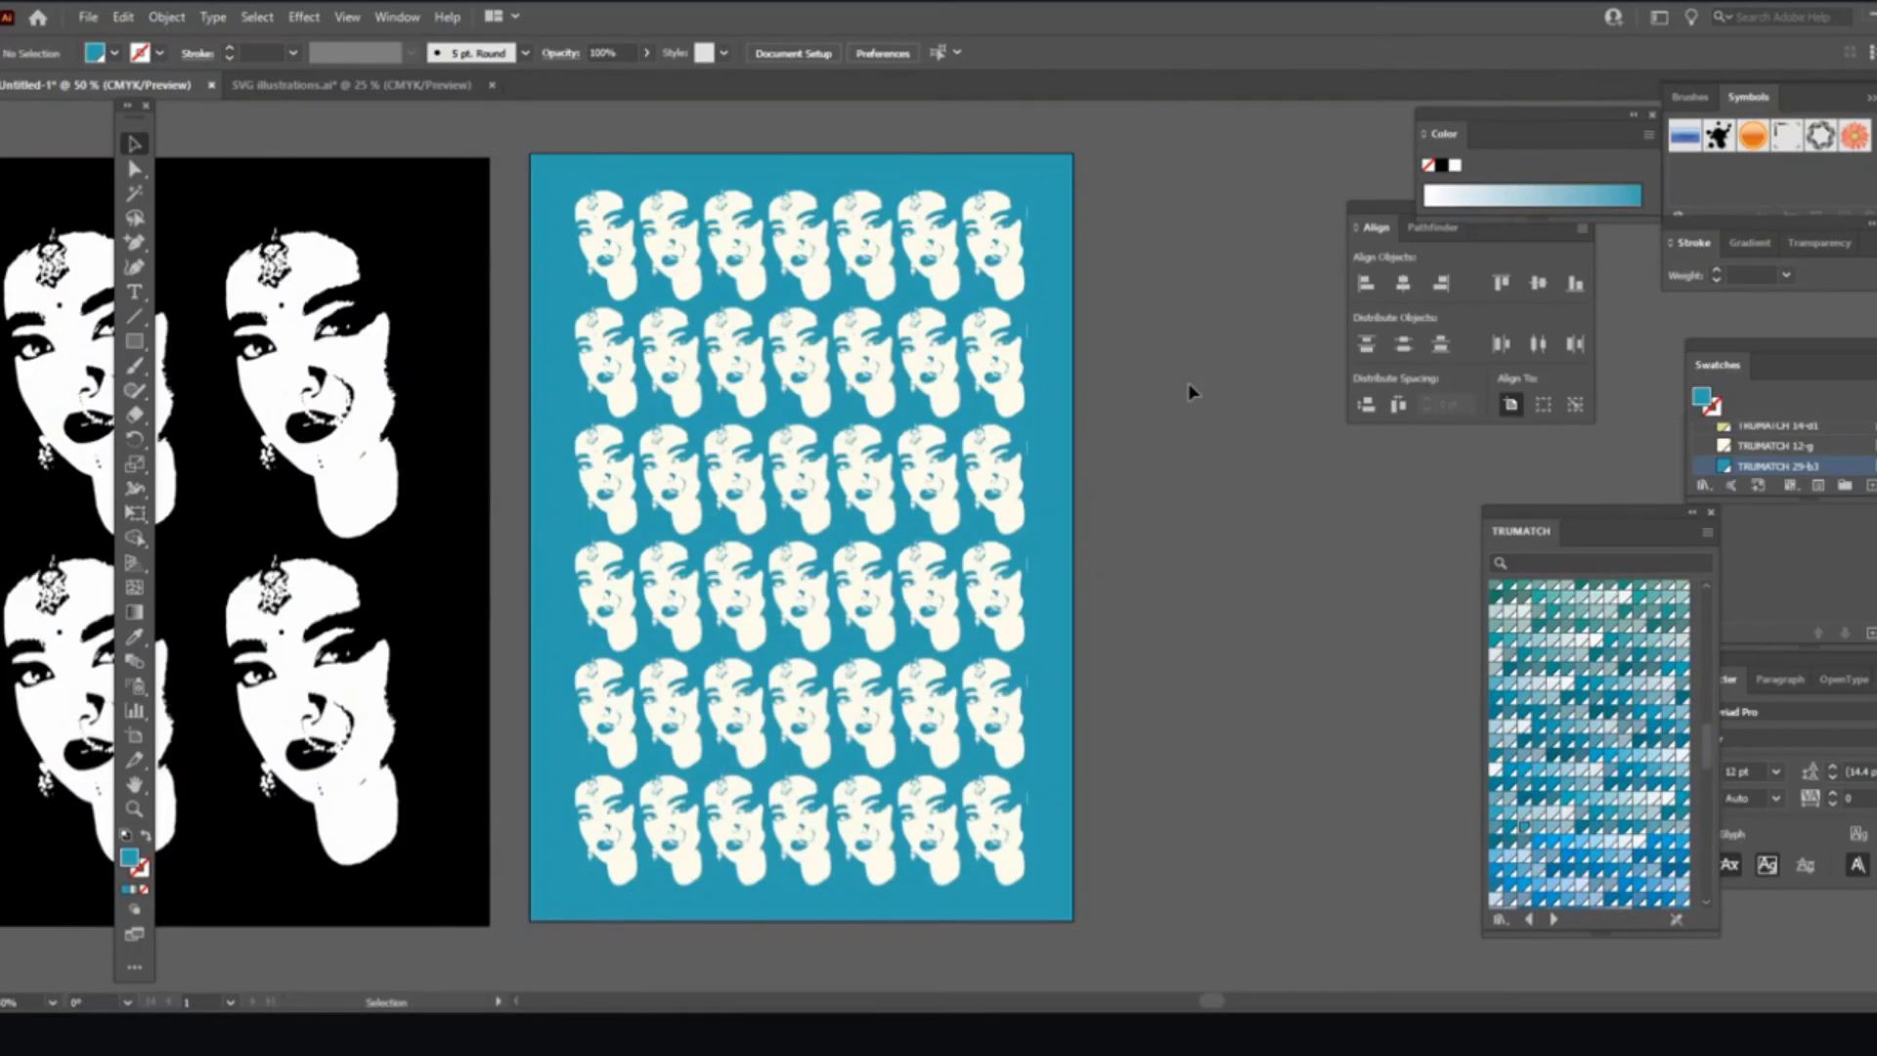